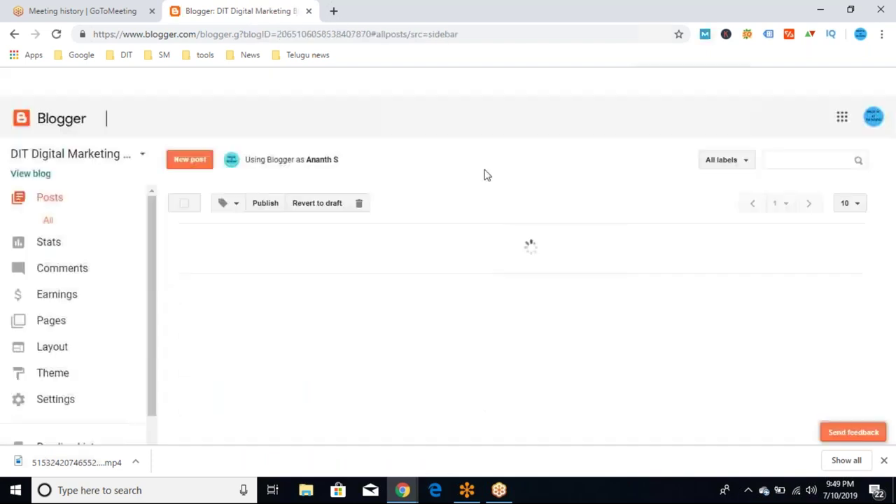
Step: Switch the dashboard to the Digital IT Training blog
left_click(141, 154)
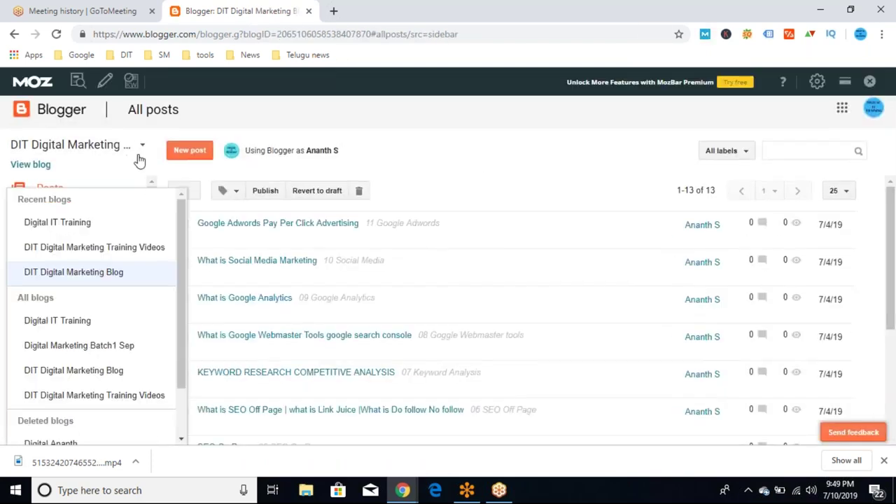
right_click(98, 231)
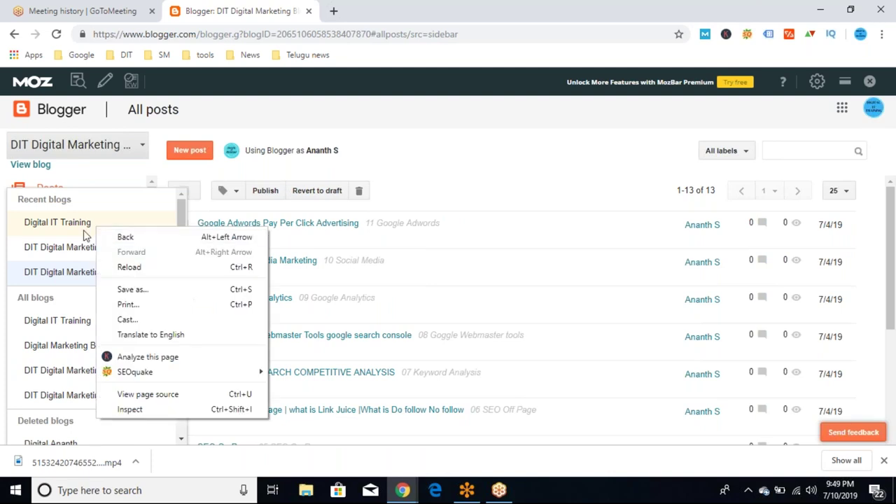
left_click(84, 235)
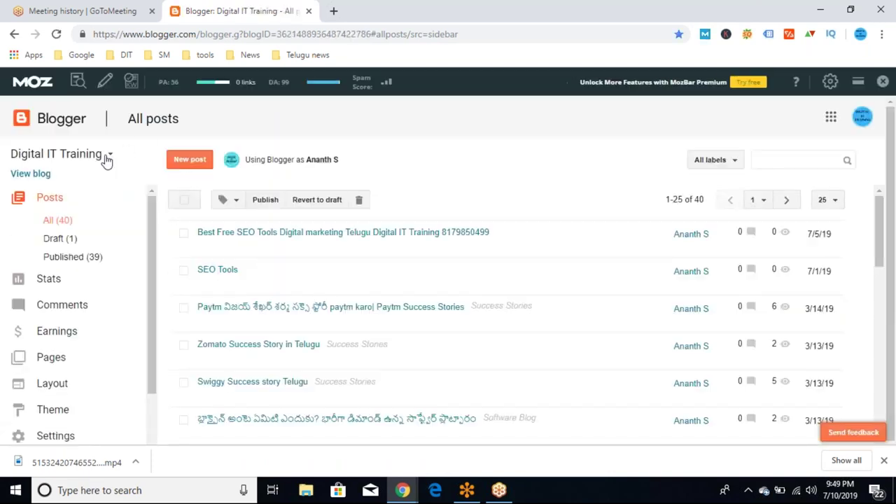
Step: Open the live Digital IT Training blog in a new browser tab and bring that tab to the front
right_click(32, 182)
left_click(44, 185)
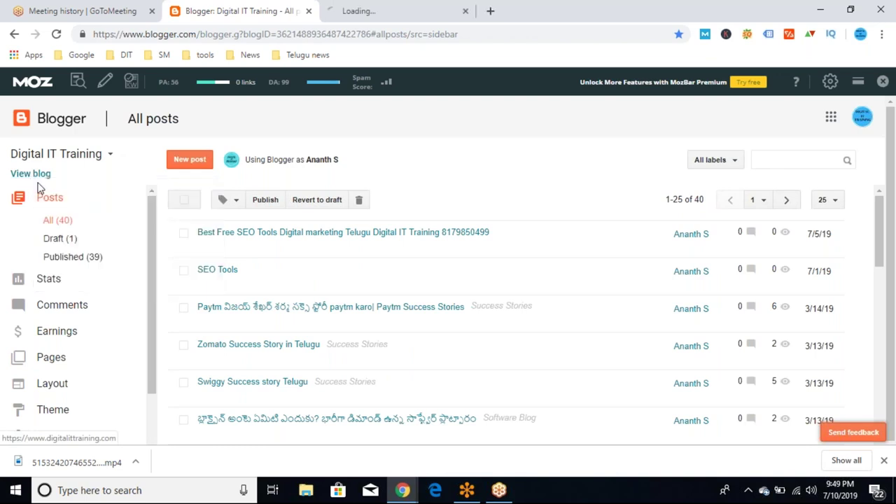
left_click(392, 12)
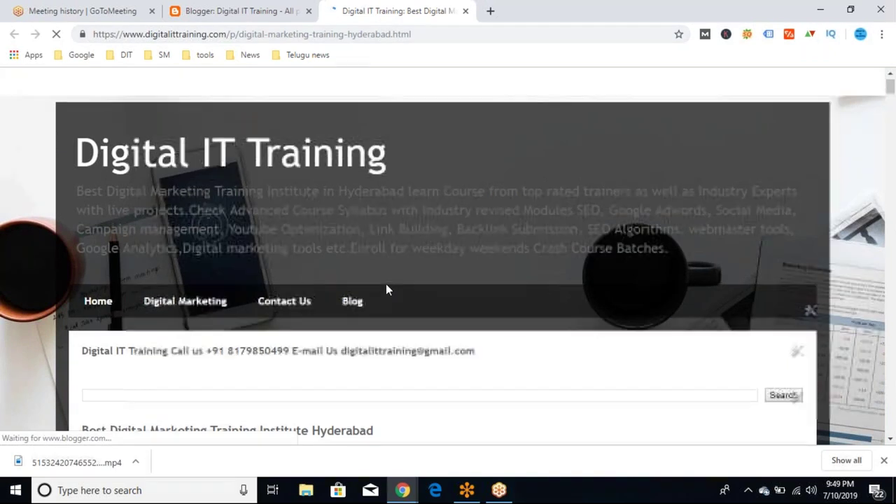
Step: Examine the Digital IT Training page from its header and navigation down to the Digital Marketing Course Content list
scroll(386, 284, "down", 6)
scroll(386, 284, "down", 8)
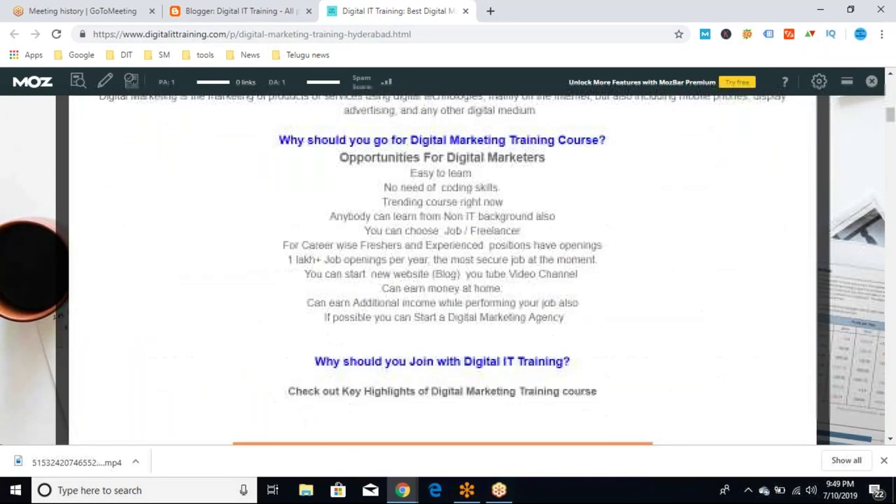
scroll(386, 284, "up", 2)
scroll(795, 400, "up", 12)
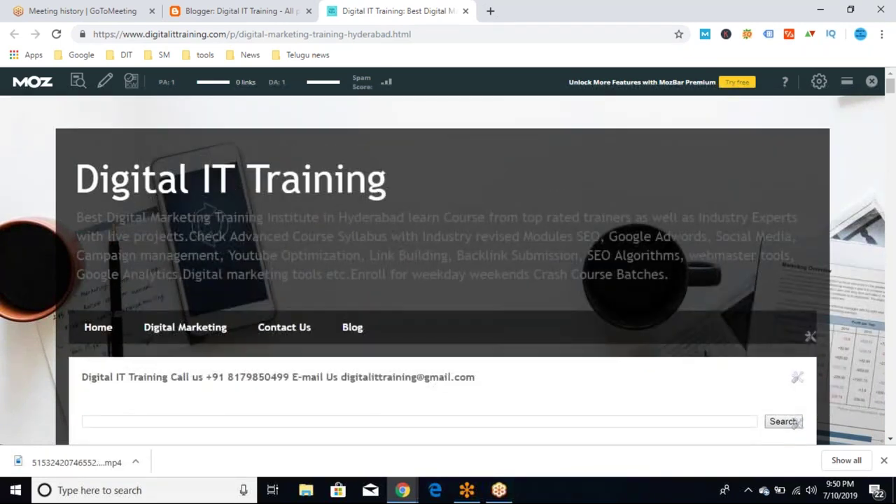
scroll(794, 400, "down", 1)
scroll(795, 399, "up", 1)
scroll(795, 397, "up", 1)
scroll(795, 397, "down", 4)
scroll(794, 196, "down", 15)
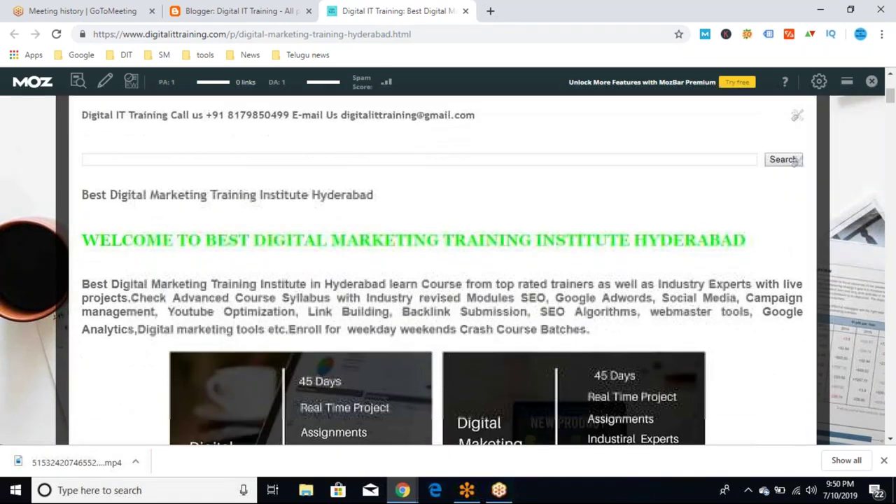
scroll(448, 269, "down", 10)
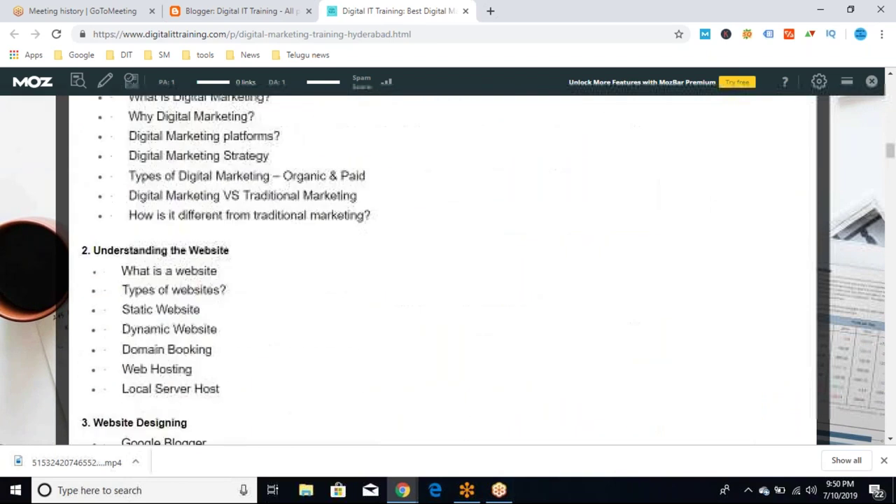
scroll(448, 270, "up", 3)
scroll(448, 270, "up", 20)
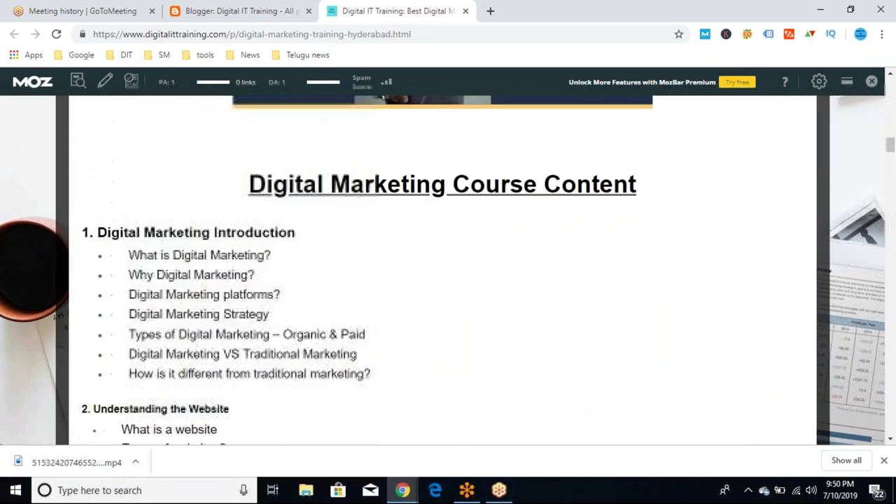
scroll(423, 200, "up", 5)
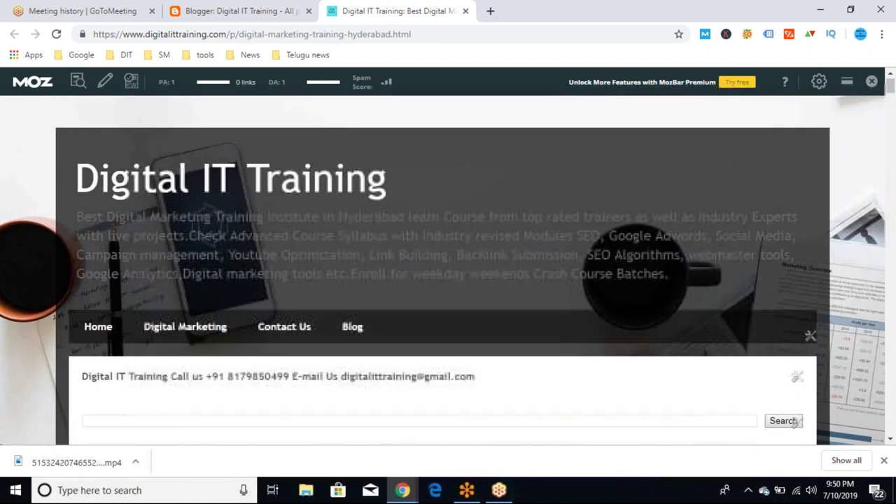
Step: Return to the Blogger dashboard and switch to the DIT Digital Marketing Blog
left_click(280, 10)
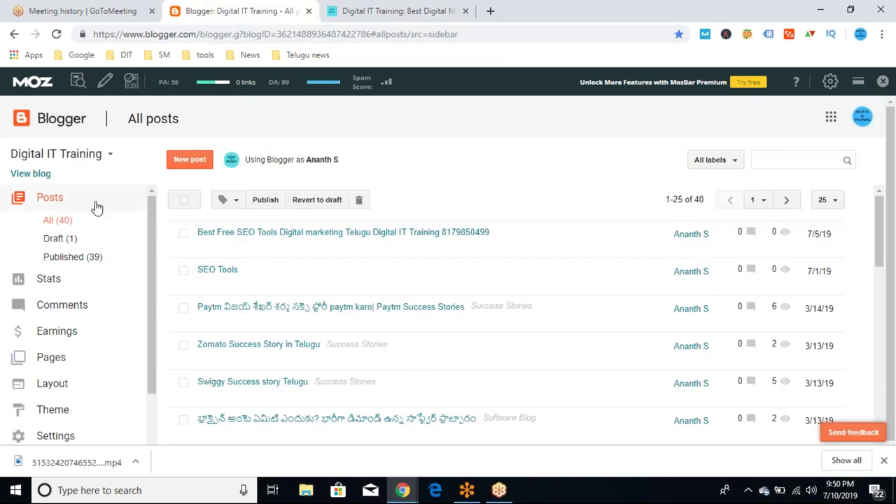
scroll(154, 215, "down", 1)
scroll(154, 215, "up", 1)
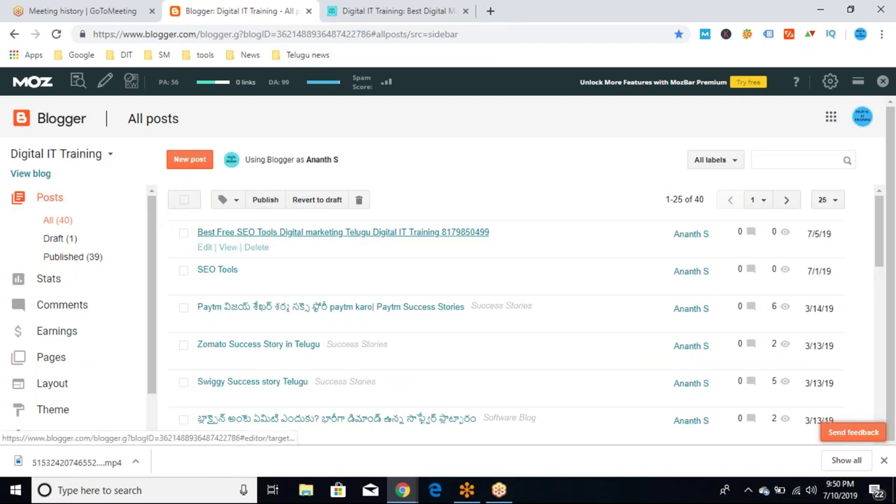
mouse_move(226, 260)
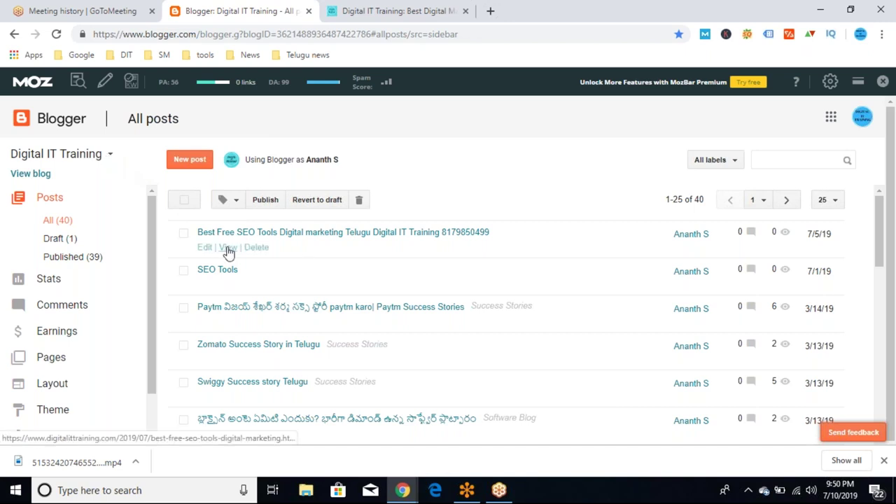
left_click(110, 160)
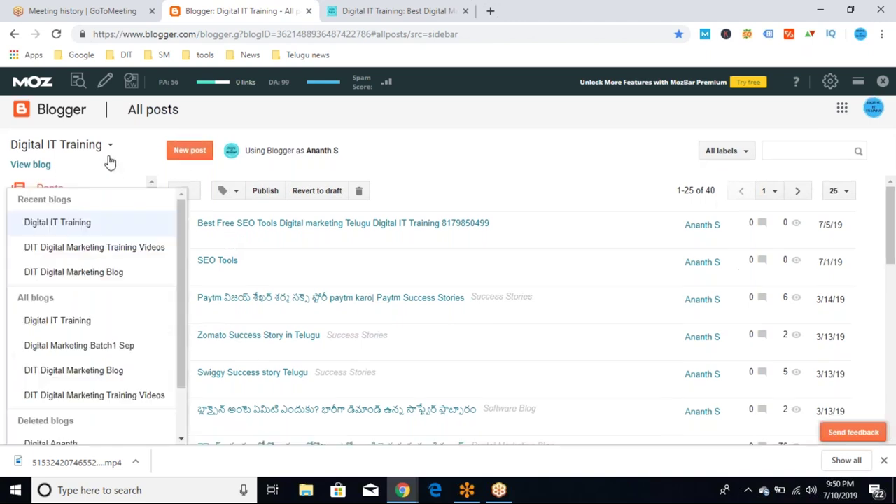
left_click(91, 273)
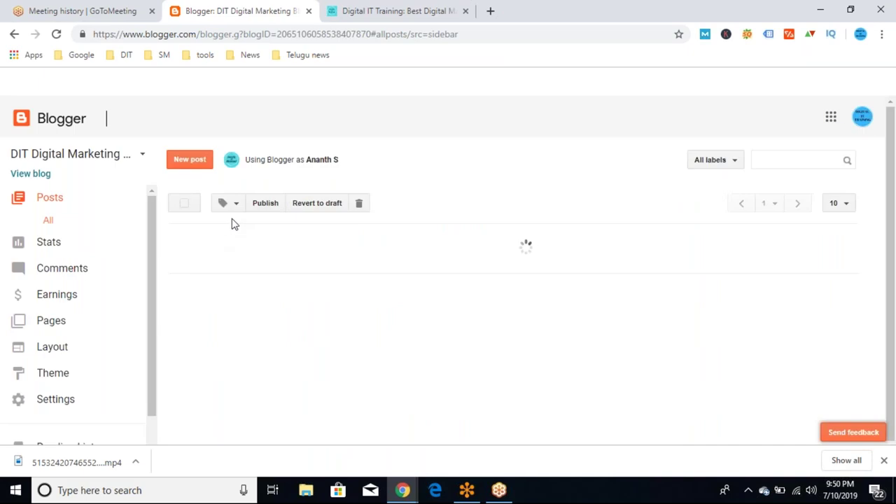
Step: Open a blank new post to show its title and body fields, and close the editor without entering anything
scroll(157, 224, "down", 1)
scroll(156, 224, "up", 1)
left_click(189, 160)
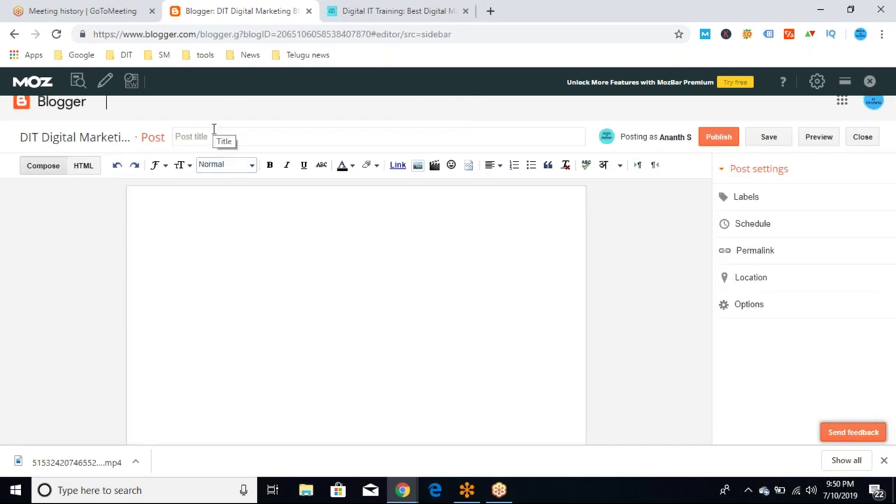
left_click(208, 139)
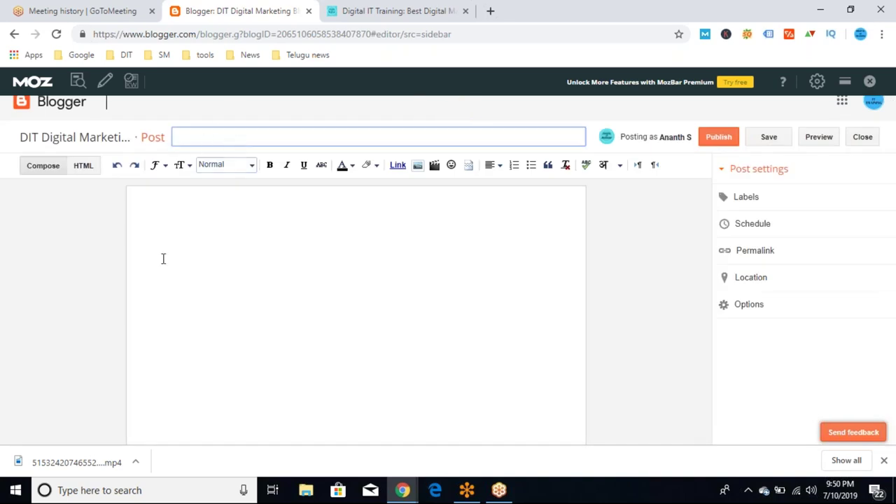
left_click(171, 226)
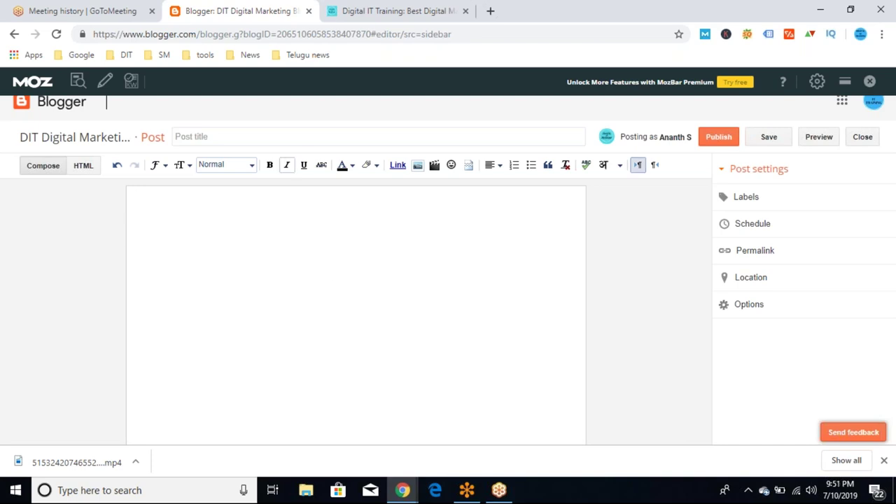
left_click(194, 142)
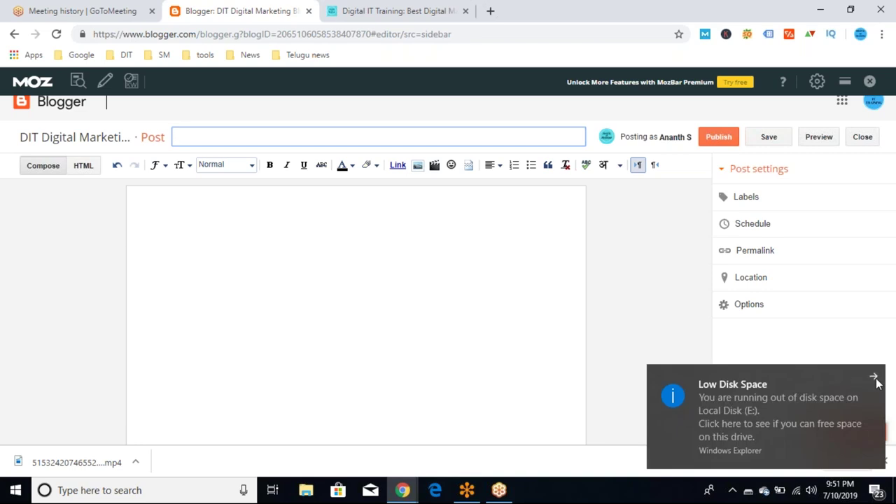
left_click(874, 377)
left_click(861, 136)
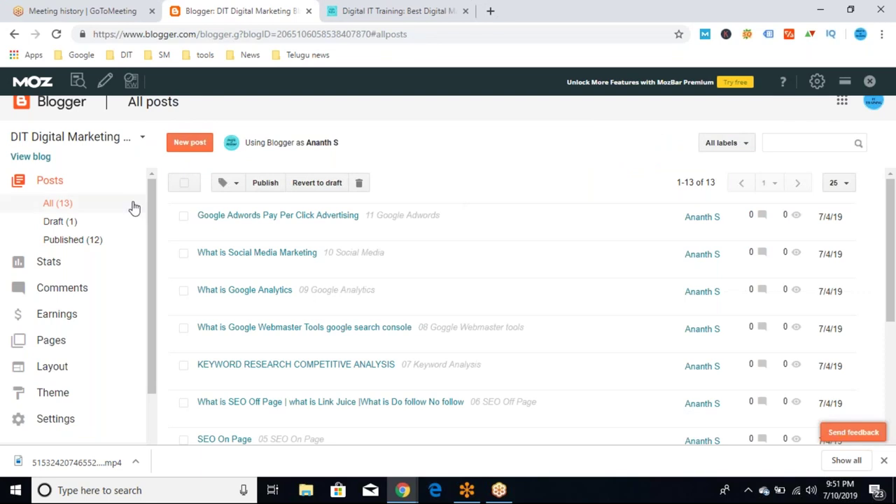
Step: Open the Basic settings of the DIT Digital Marketing Blog and show the other settings categories in the navigation
mouse_move(154, 201)
left_mouse_down()
mouse_move(154, 219)
mouse_move(154, 200)
left_mouse_up()
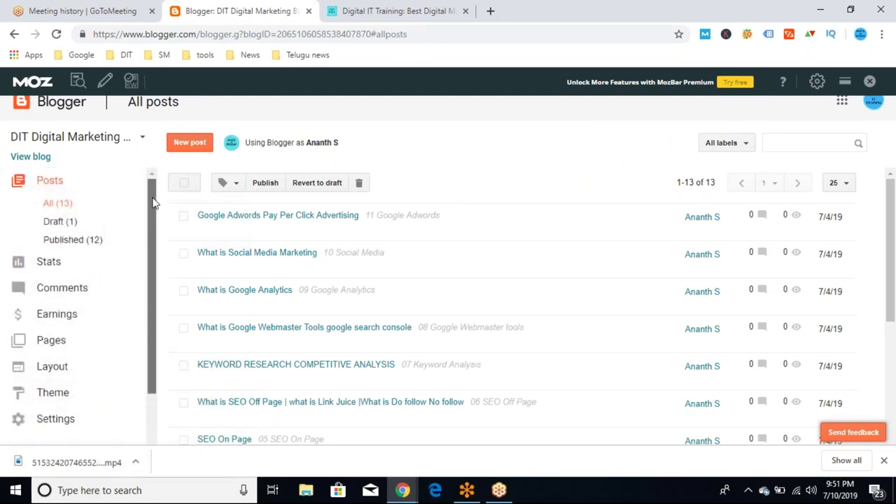
scroll(151, 209, "down", 1)
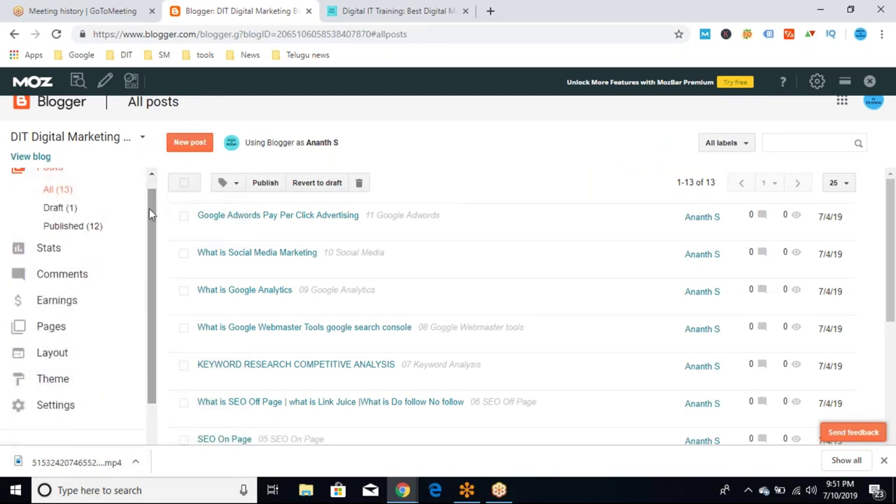
left_click_drag(156, 224, 148, 278)
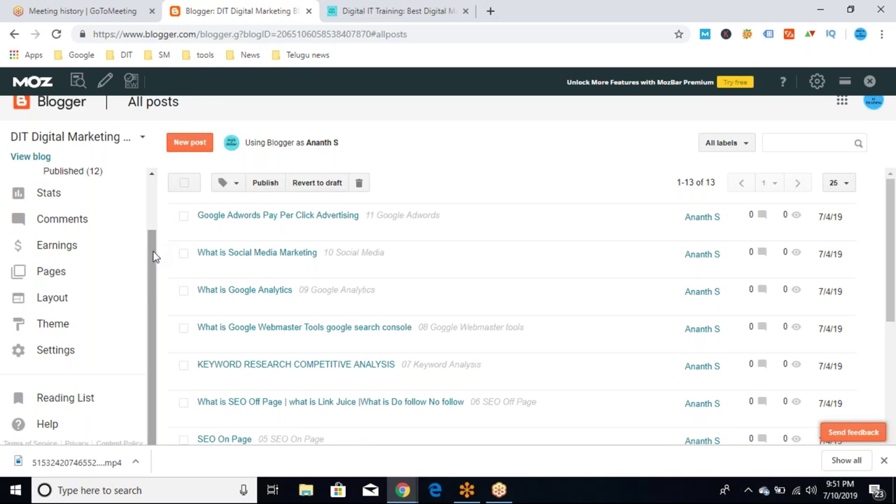
mouse_move(154, 254)
left_mouse_down()
mouse_move(150, 222)
mouse_move(147, 258)
left_mouse_up()
left_click(78, 349)
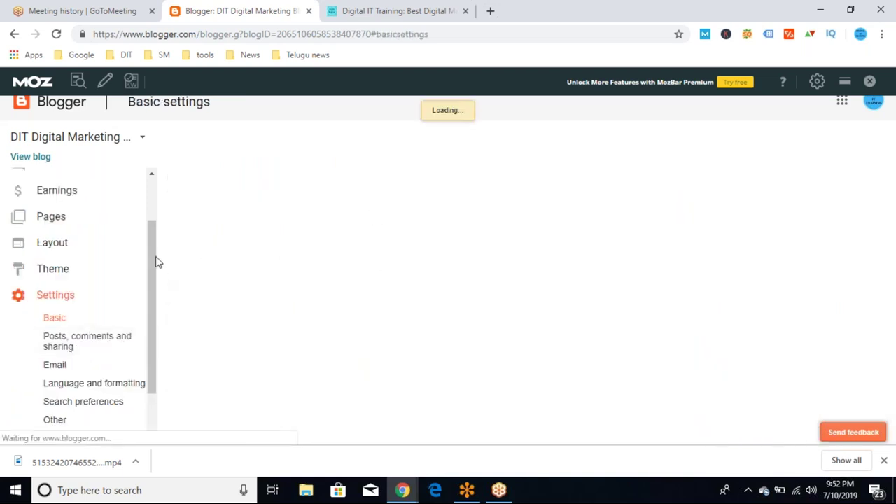
scroll(150, 307, "down", 1)
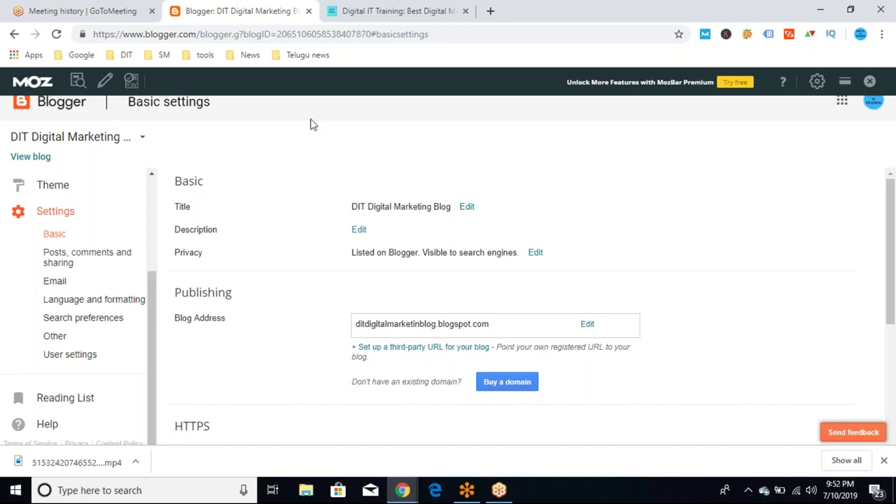
Step: Go back to the live Digital IT Training page, highlight the domain part of its address, and reload the page
left_click(367, 8)
left_click_drag(230, 33, 91, 33)
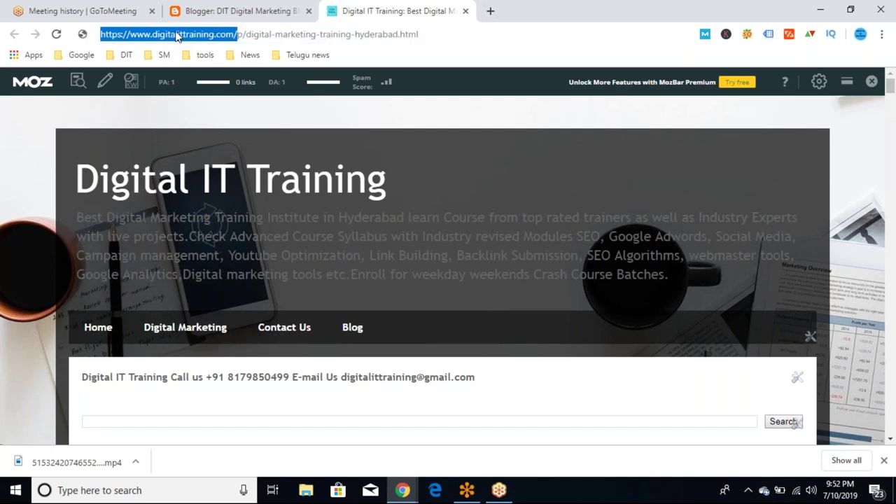
key("End")
key("Return")
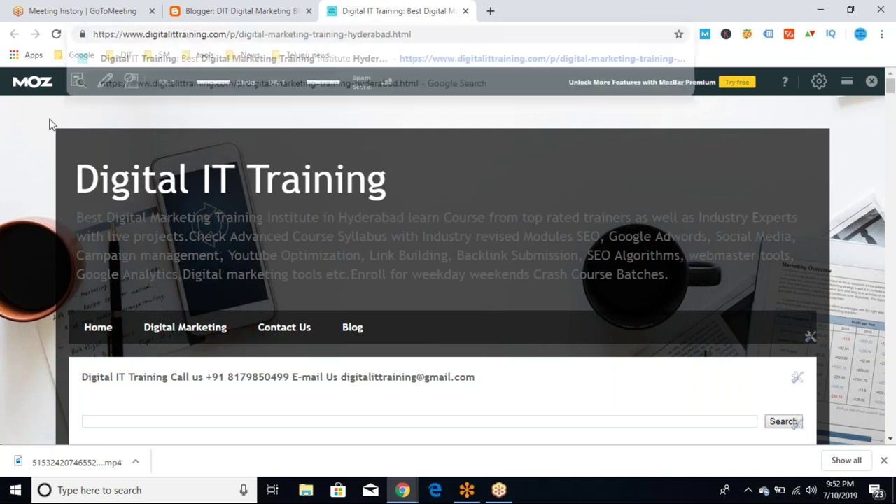
Step: Examine the live page's header, welcome text, course banners and the section on why to take the training course
scroll(49, 124, "down", 6)
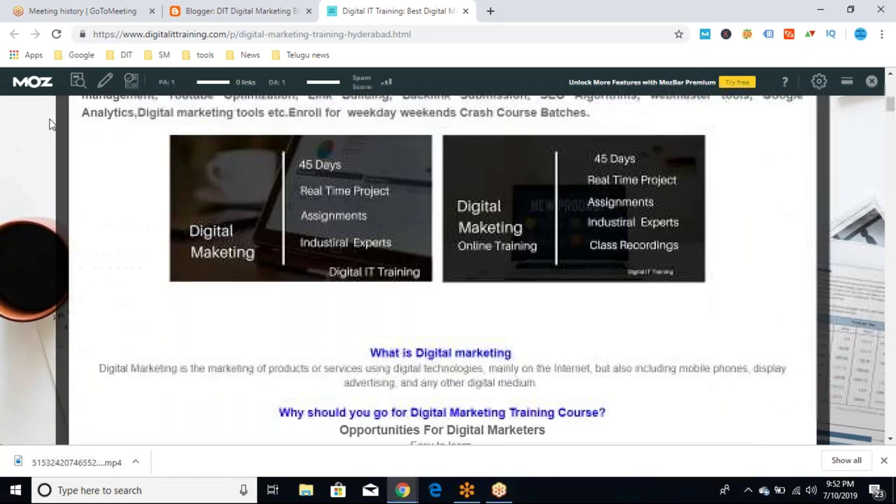
scroll(49, 124, "up", 7)
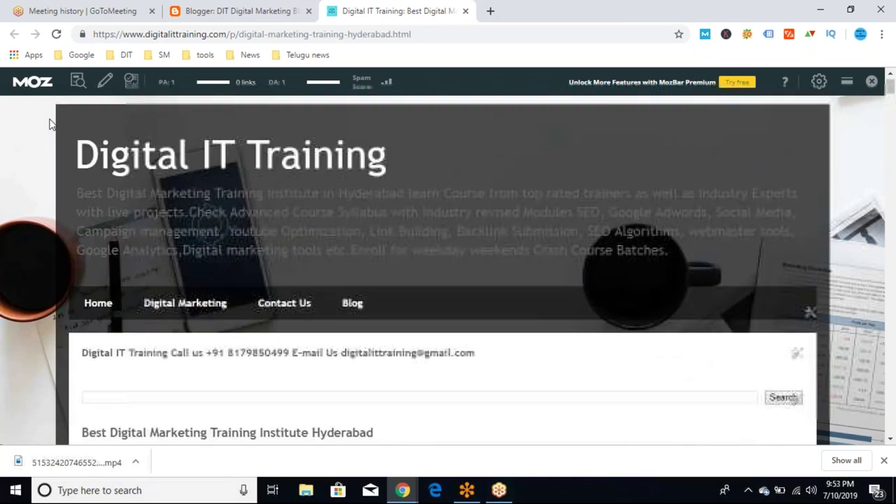
scroll(49, 124, "down", 1)
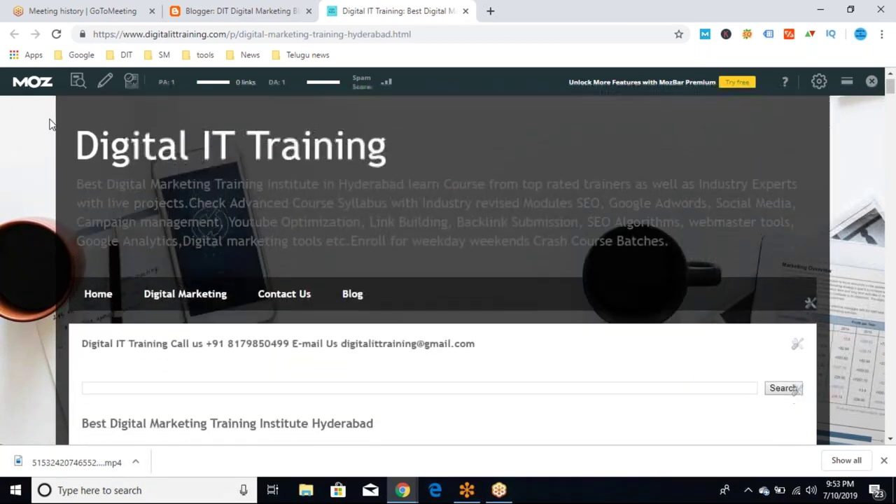
scroll(49, 124, "up", 1)
scroll(49, 124, "up", 1)
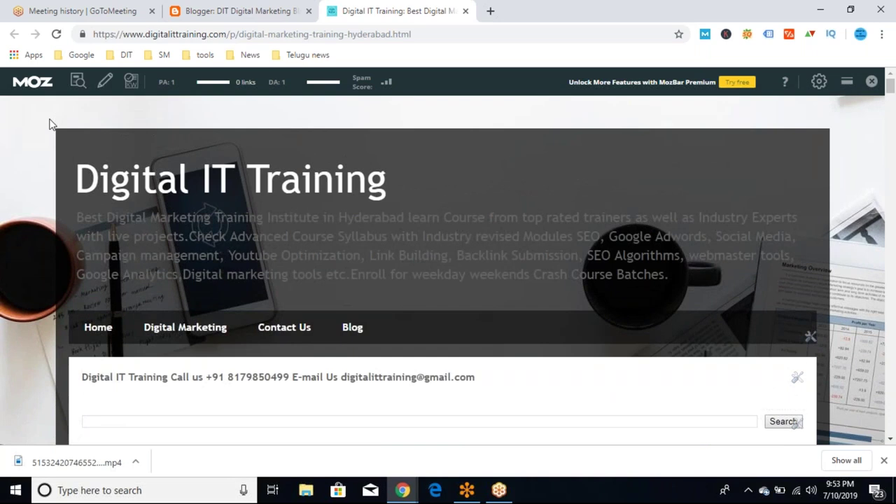
scroll(49, 124, "down", 5)
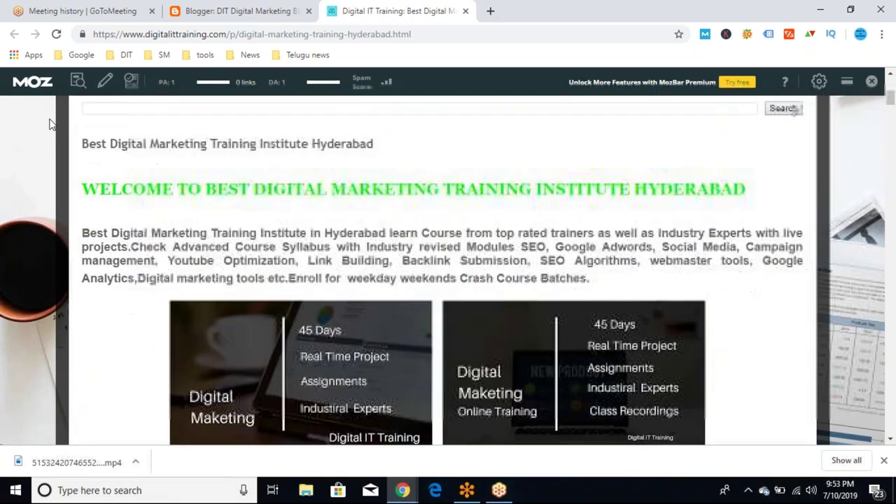
scroll(49, 124, "down", 6)
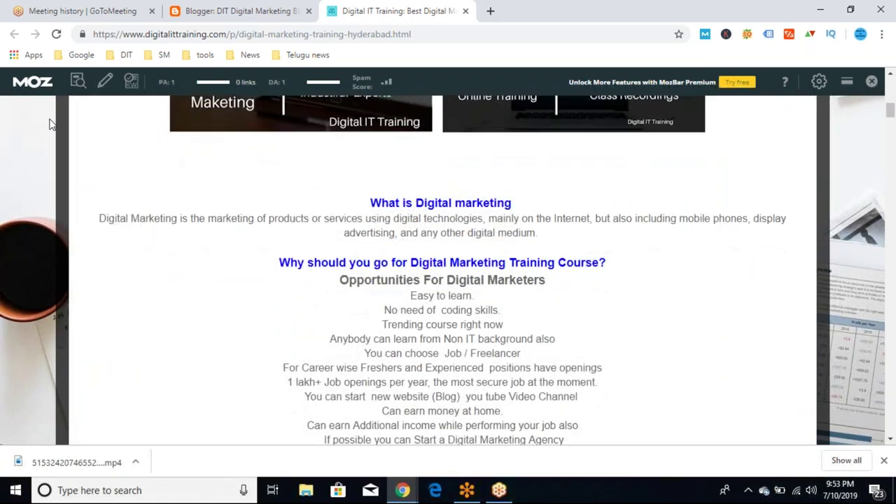
scroll(49, 124, "down", 3)
scroll(49, 123, "up", 7)
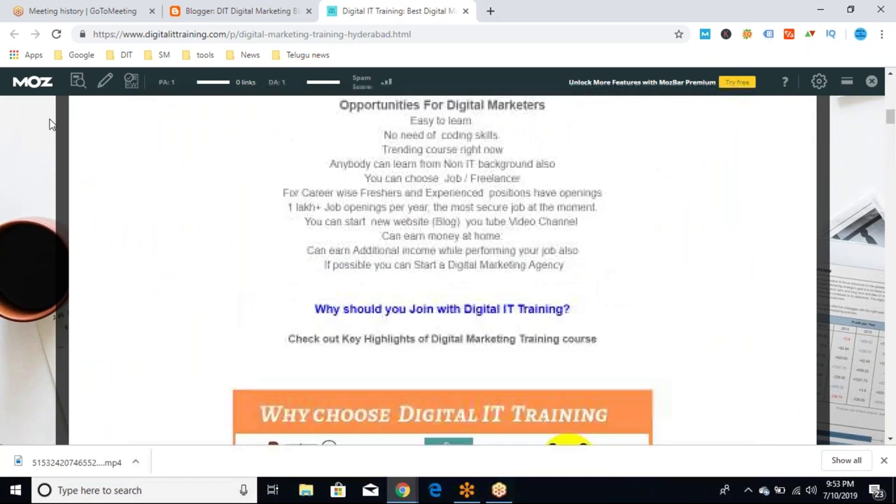
Step: Return to the Basic settings of the DIT Digital Marketing Blog and open the empty Description field for editing
scroll(49, 124, "up", 8)
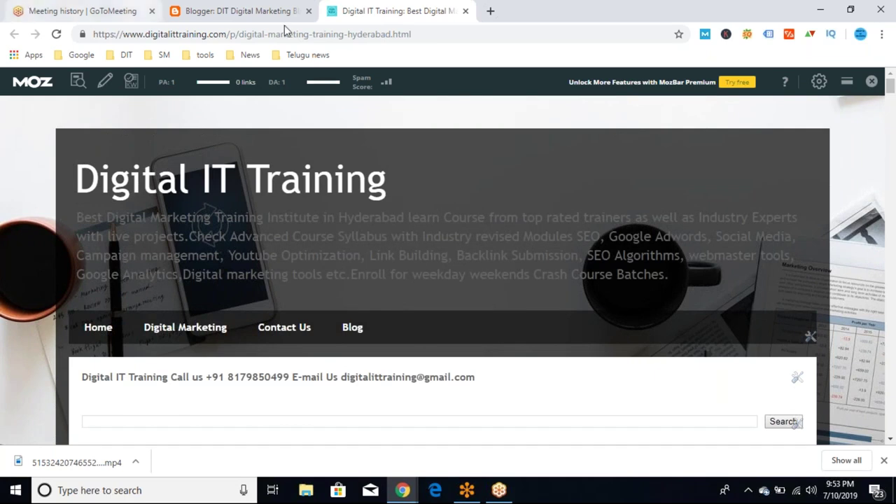
left_click(263, 14)
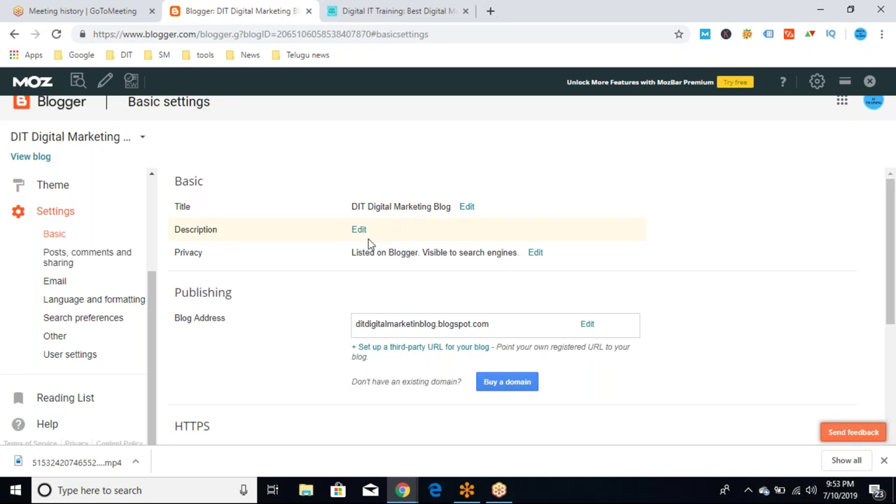
left_click(358, 232)
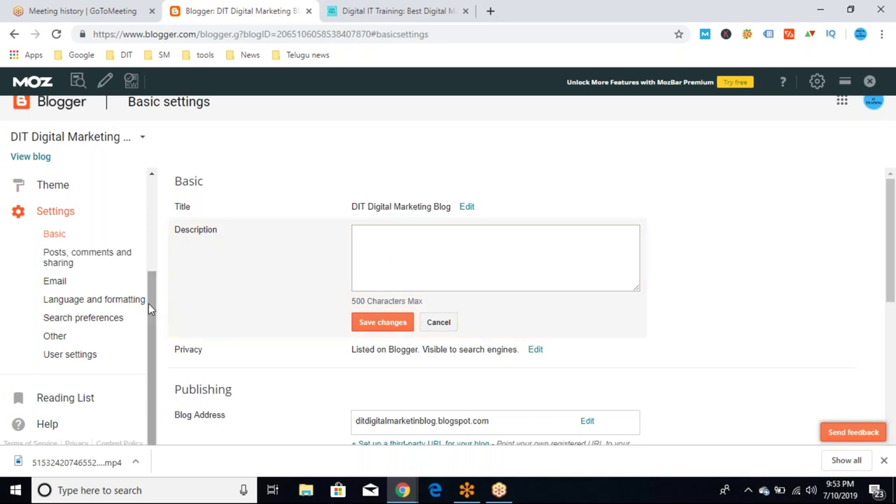
left_click_drag(148, 303, 152, 194)
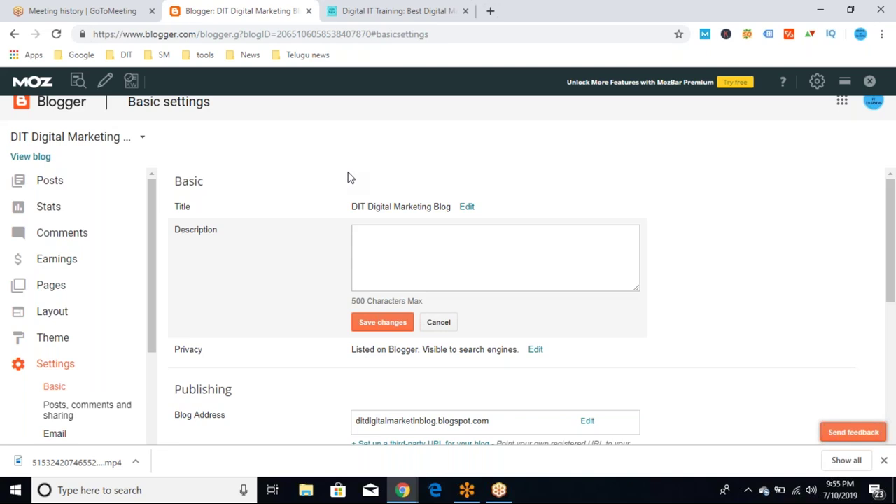
left_click(380, 240)
Step: Show the list of recent and all blogs, close it without switching blogs, and dismiss the low disk space notification
left_click(141, 138)
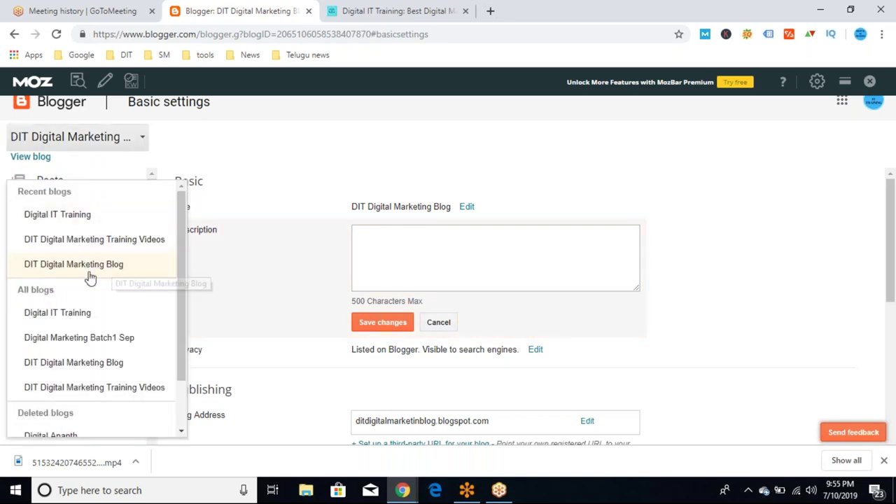
left_click(240, 145)
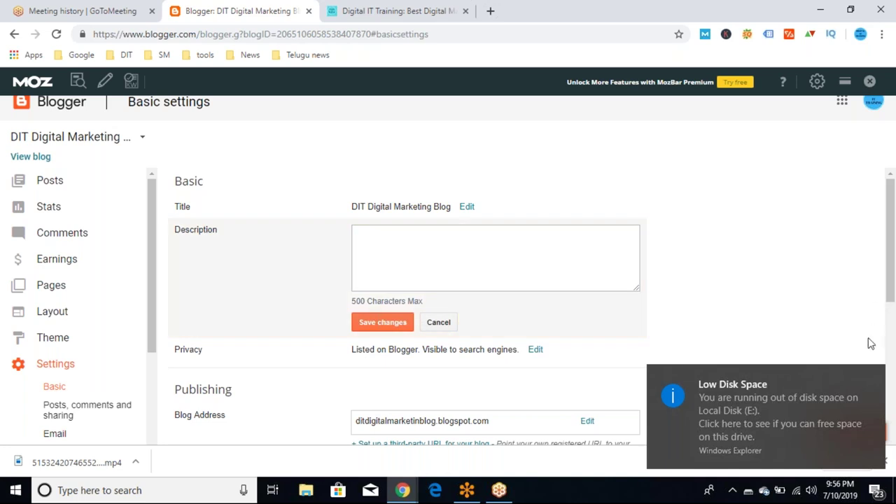
left_click(873, 378)
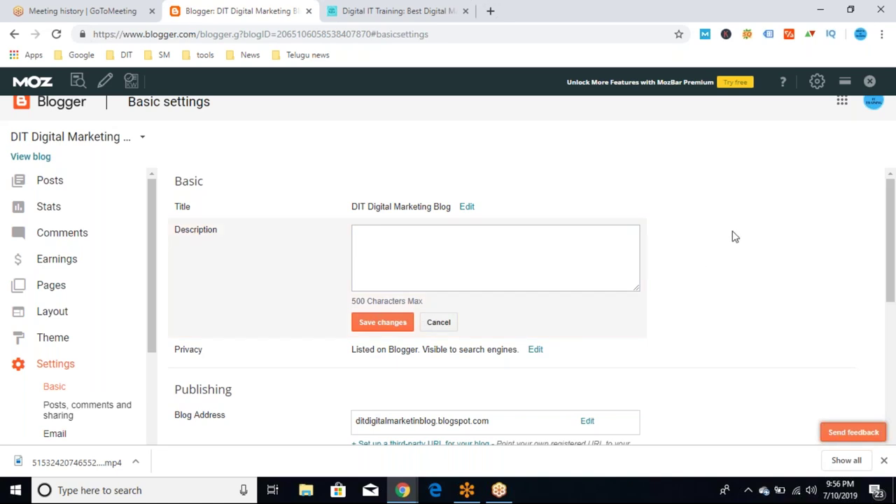
Step: Look over the Basic and Publishing settings, and cancel the Description edit without entering any text
scroll(736, 236, "down", 1)
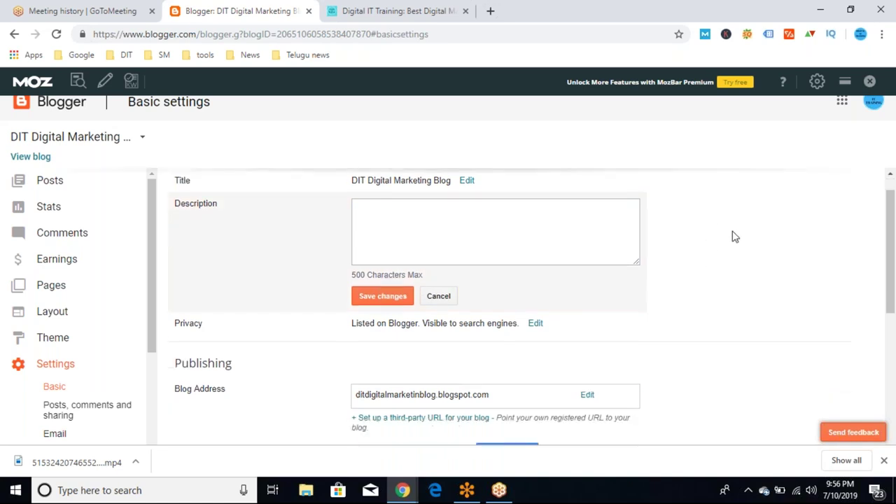
scroll(735, 237, "down", 1)
scroll(736, 237, "down", 1)
scroll(736, 237, "up", 2)
scroll(735, 237, "down", 2)
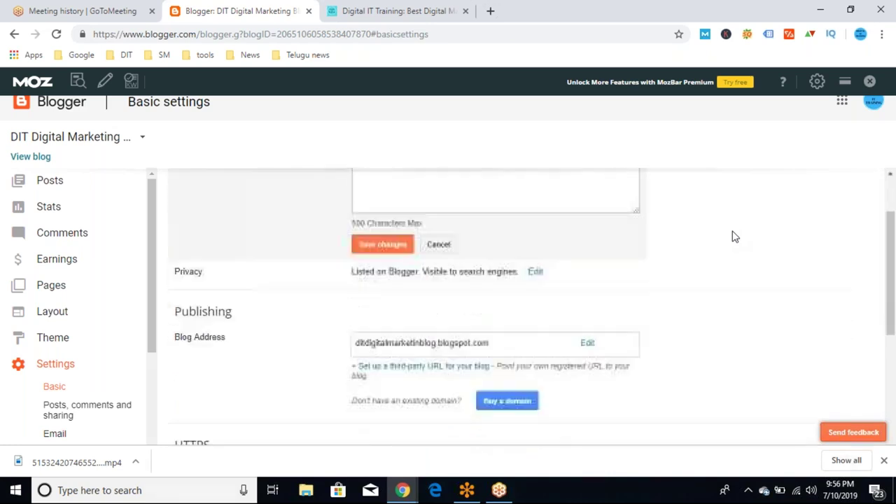
scroll(735, 237, "up", 1)
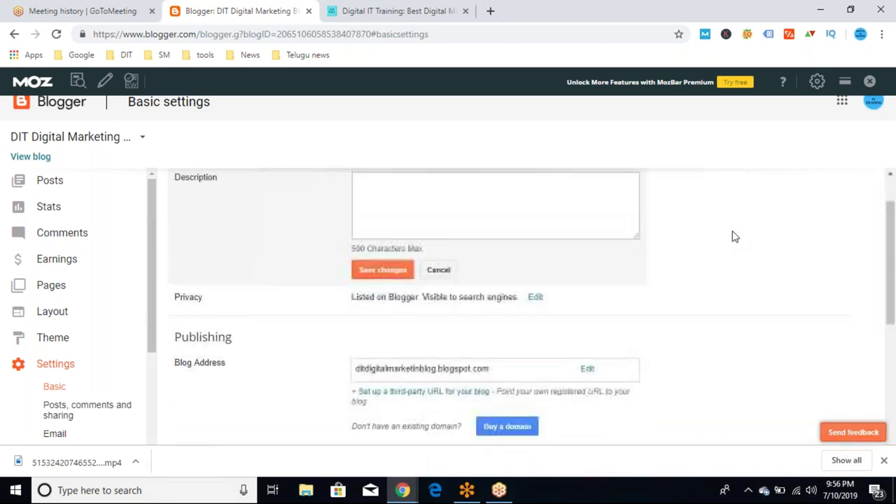
left_click(439, 270)
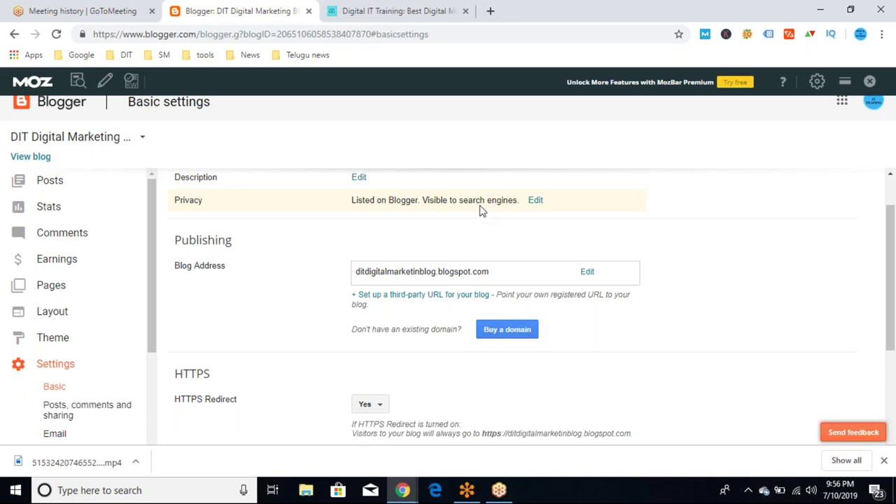
Step: Show the Privacy options for blog listings and search engine visibility twice, cancelling each time without changes
left_click(535, 202)
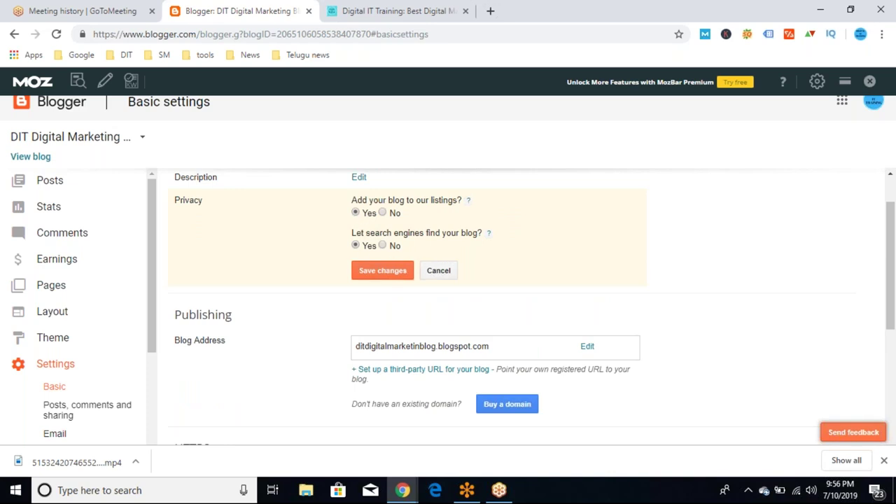
left_click(449, 274)
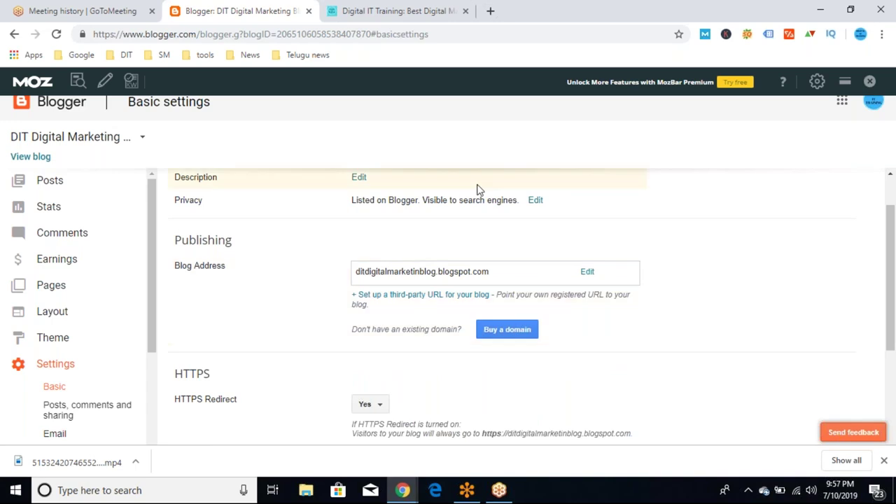
left_click(535, 201)
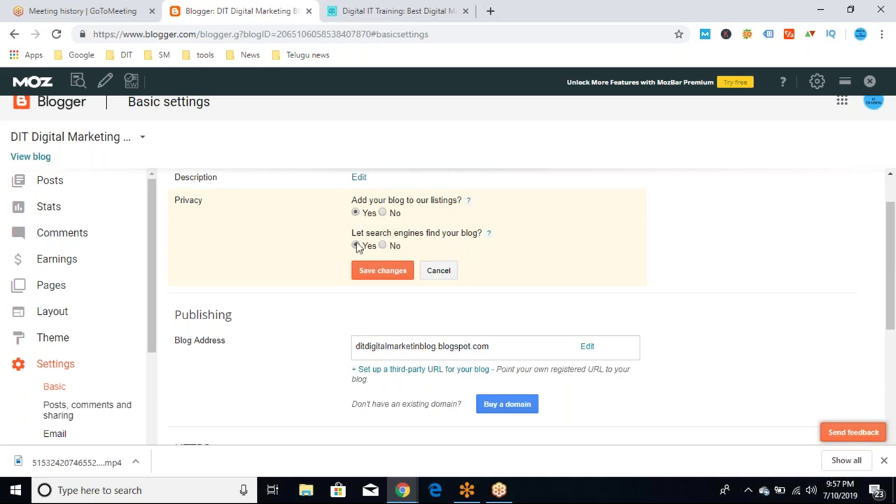
left_click(438, 271)
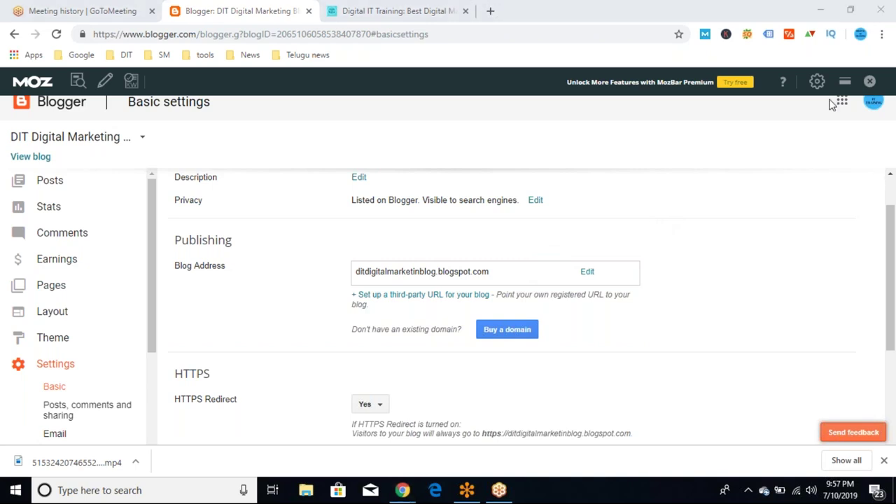
Step: Show the Yes and No choices of HTTPS Redirect without changing the setting, and close the downloads bar
left_click_drag(893, 333, 892, 442)
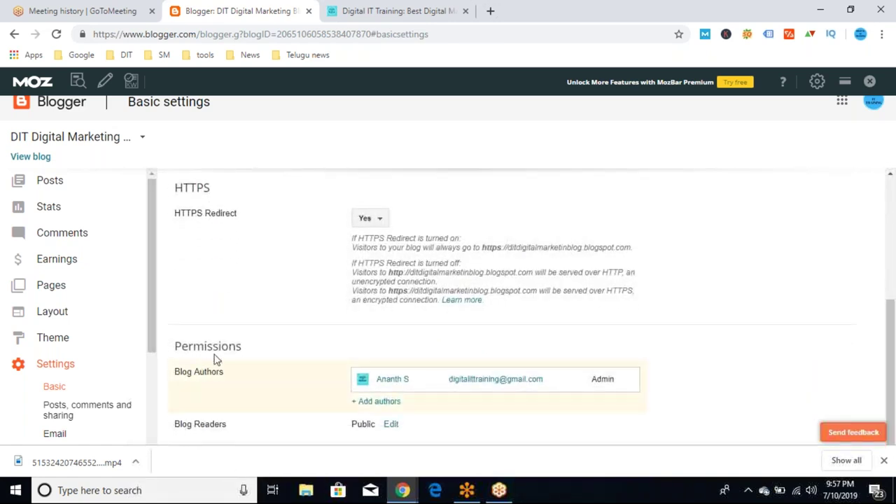
left_click(378, 221)
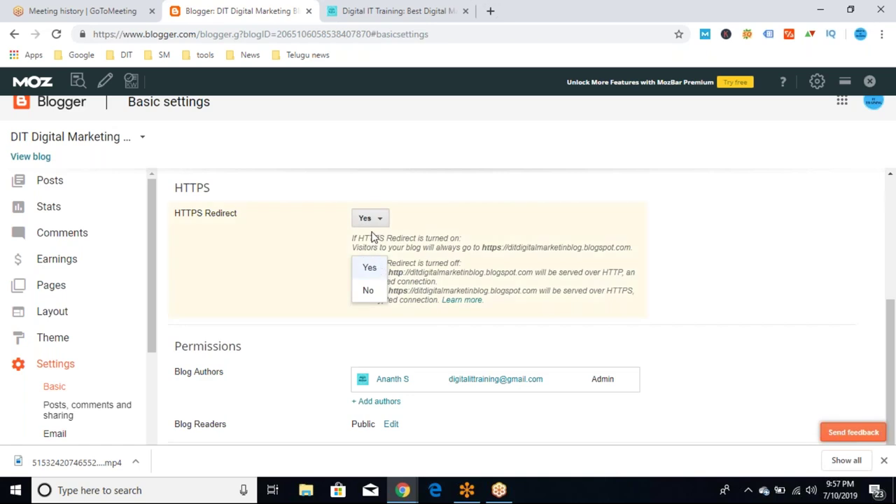
left_click(217, 191)
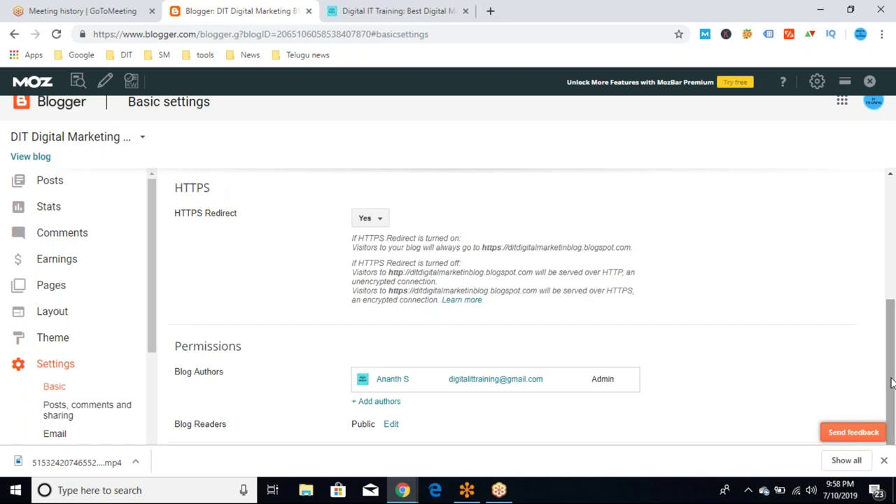
left_click(884, 460)
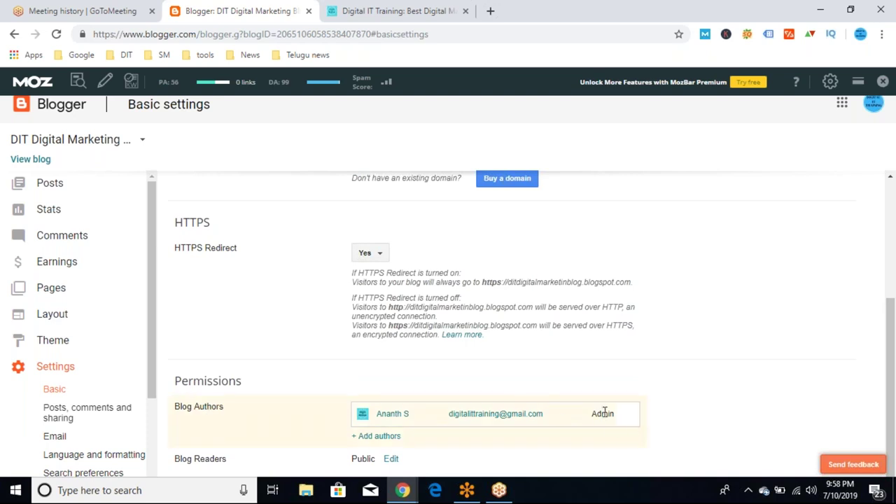
Step: Open the form for inviting blog authors under Permissions, and cancel it without adding anyone
left_click(384, 437)
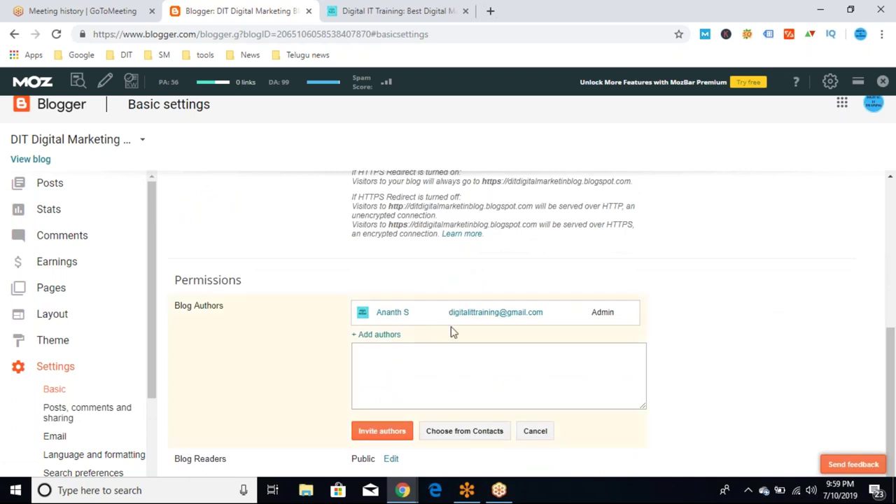
left_click(400, 362)
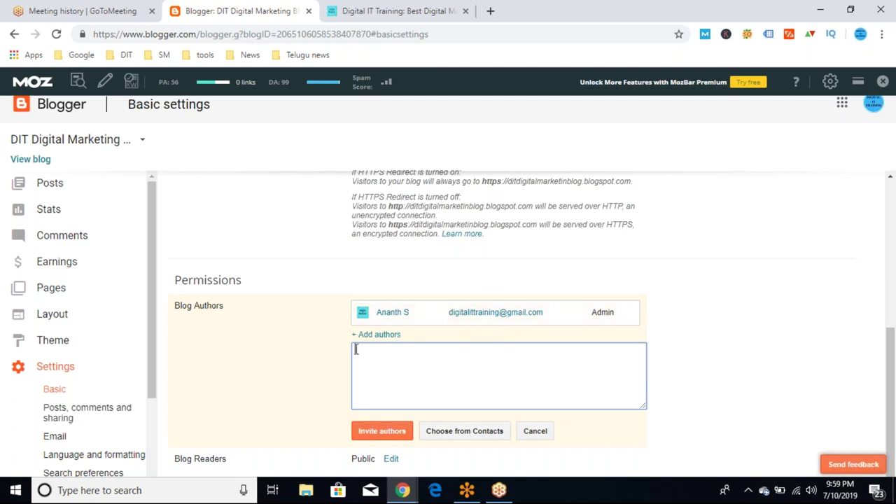
left_click(384, 336)
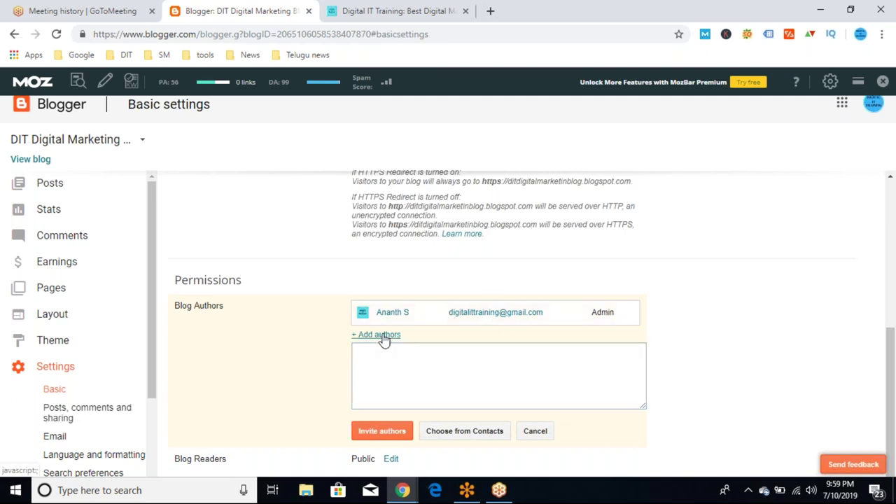
left_click(535, 431)
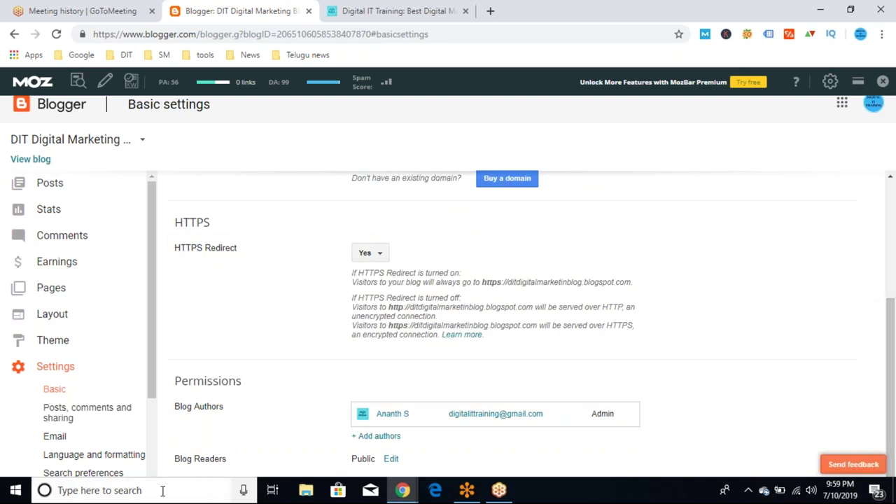
Step: Edit the Blog Readers permission, show its access options, and select Private - Only these readers
left_click(391, 459)
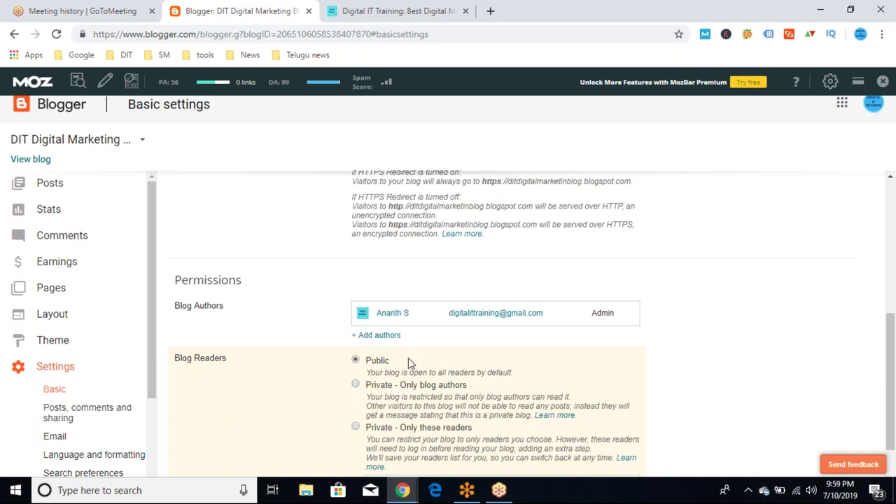
key("Down")
key("Down")
left_click(355, 428)
scroll(154, 319, "down", 2)
Step: Open Search preferences, discarding the unsaved readers change, and view its meta tags, redirection, crawler and monetization settings
left_click_drag(155, 324, 156, 376)
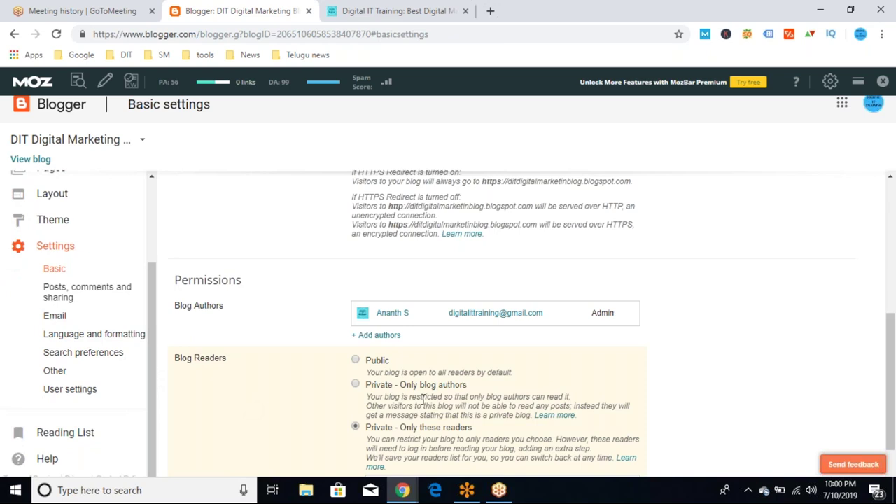
mouse_move(154, 283)
left_mouse_down()
mouse_move(160, 257)
mouse_move(159, 297)
left_mouse_up()
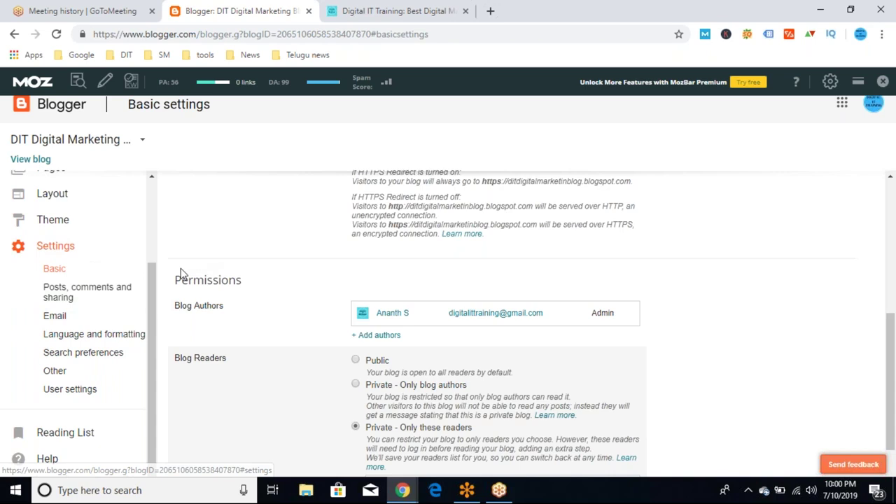
left_click(63, 357)
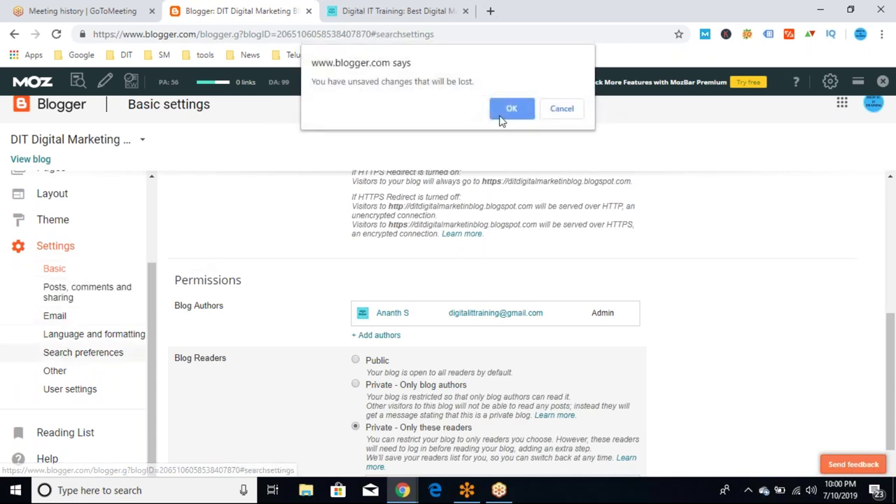
left_click(511, 109)
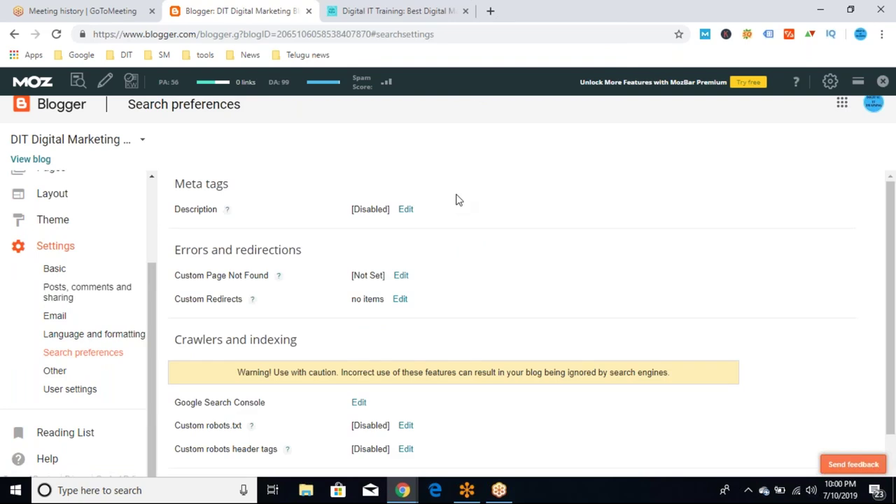
scroll(714, 186, "down", 1)
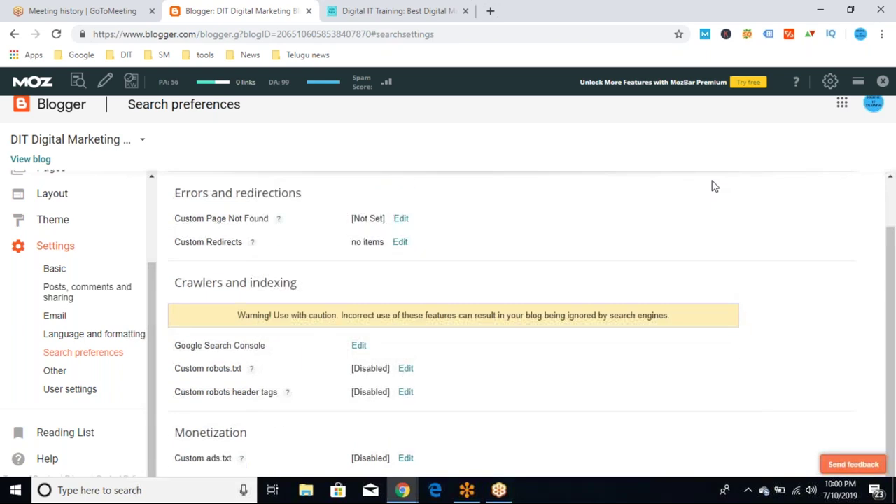
scroll(714, 186, "up", 1)
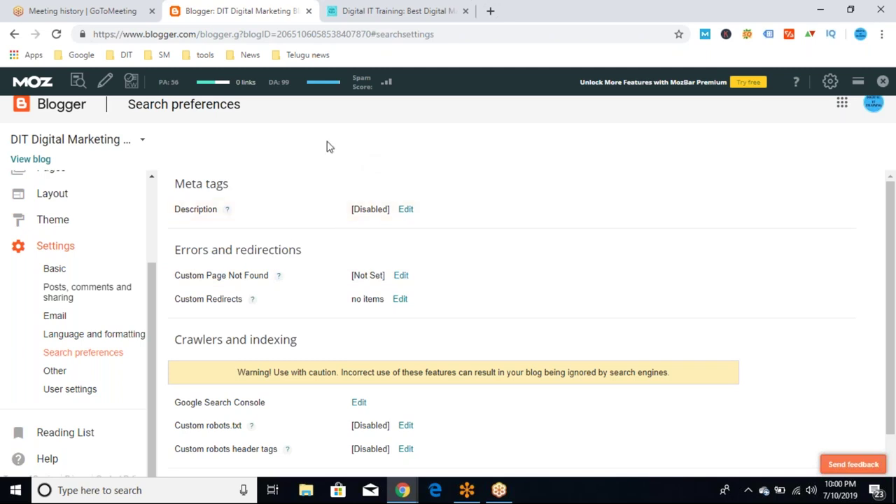
Step: Go back to the live Digital IT Training page and highlight its full web address
left_click(360, 15)
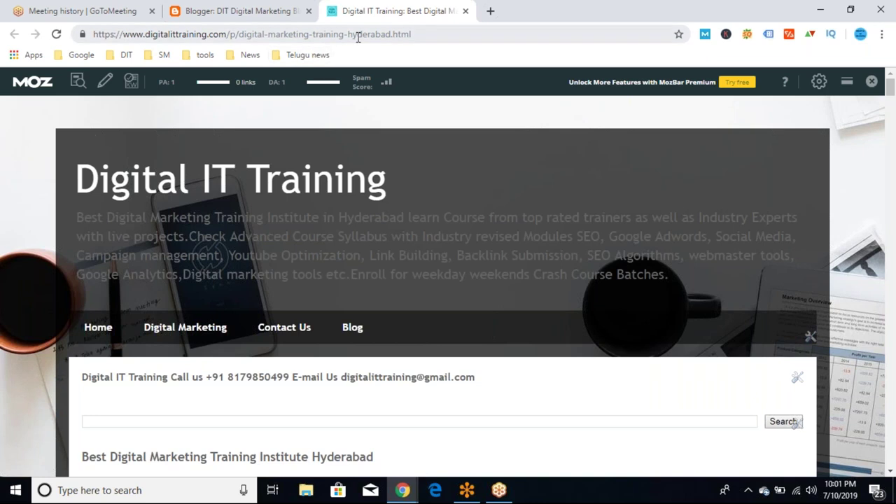
left_click(264, 34)
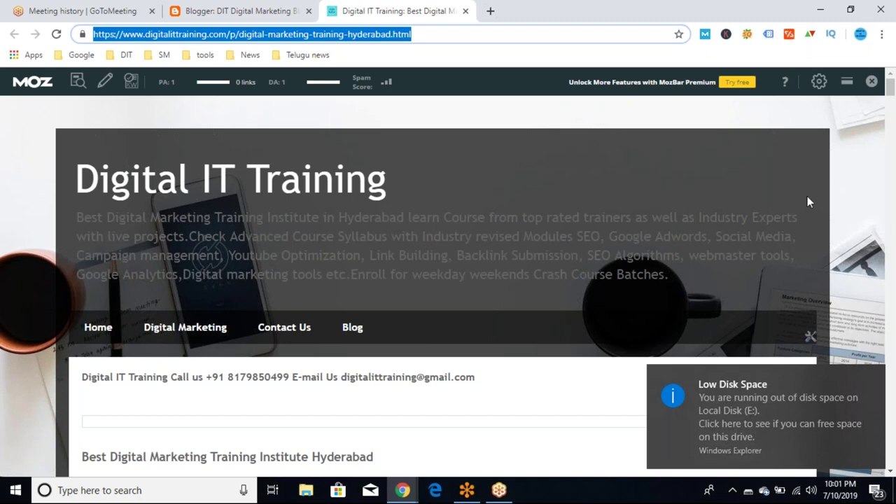
left_click(874, 377)
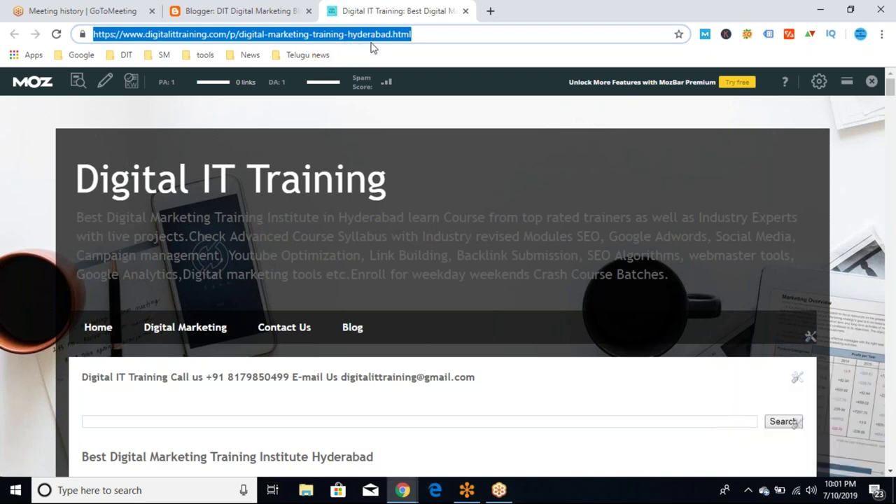
left_click(447, 31)
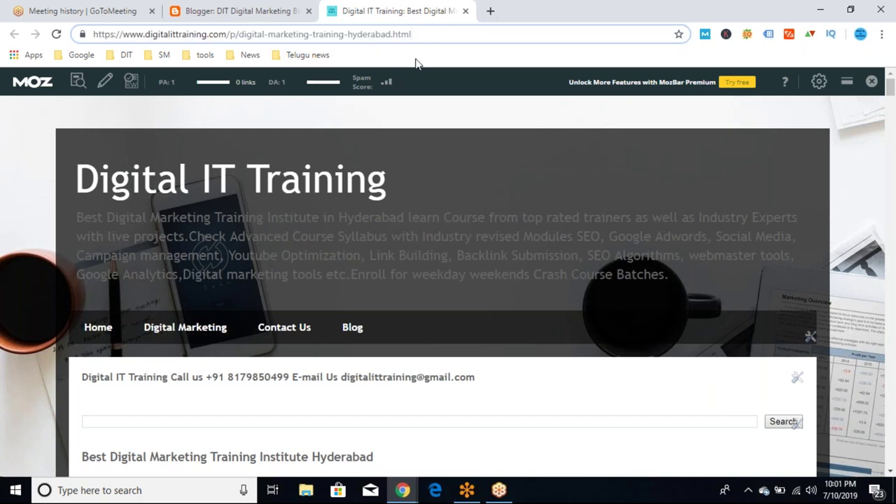
triple_click(366, 33)
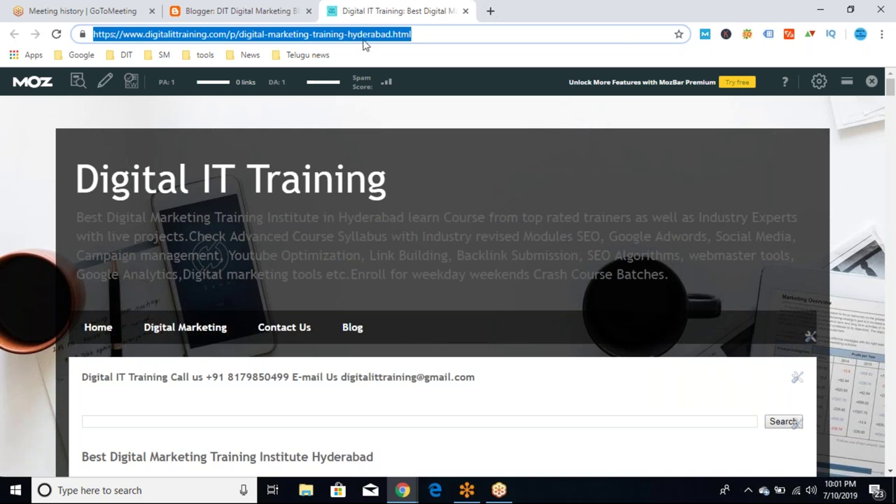
Step: Return to Blogger's Search preferences, dock the MozBar at the bottom of the page, and review the blog's section list from Posts to Settings
left_click(260, 9)
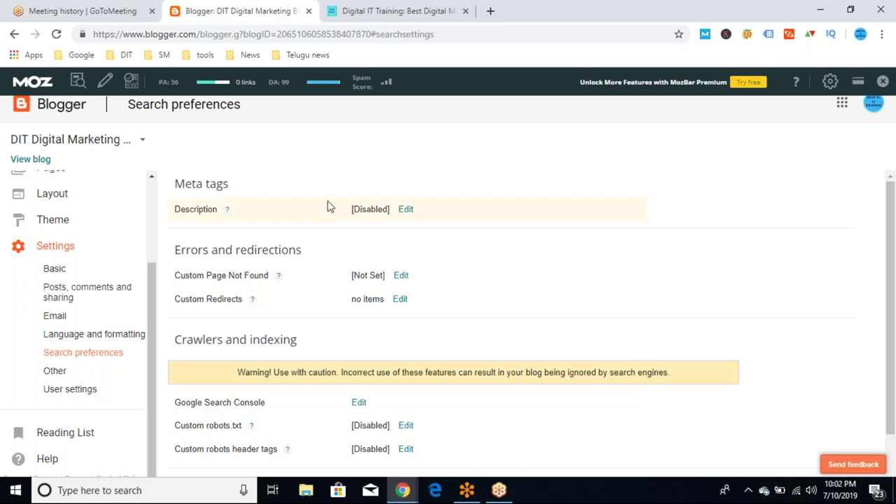
left_click(857, 82)
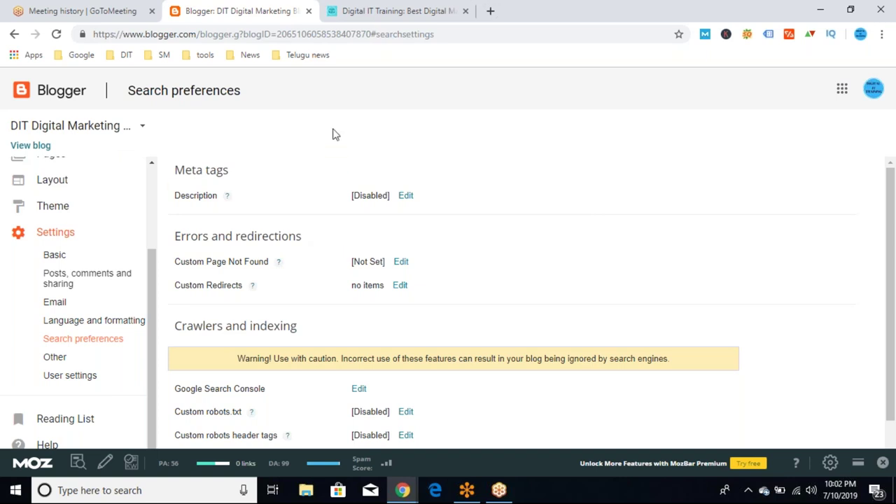
mouse_move(156, 268)
left_mouse_down()
mouse_move(157, 259)
mouse_move(158, 271)
left_mouse_up()
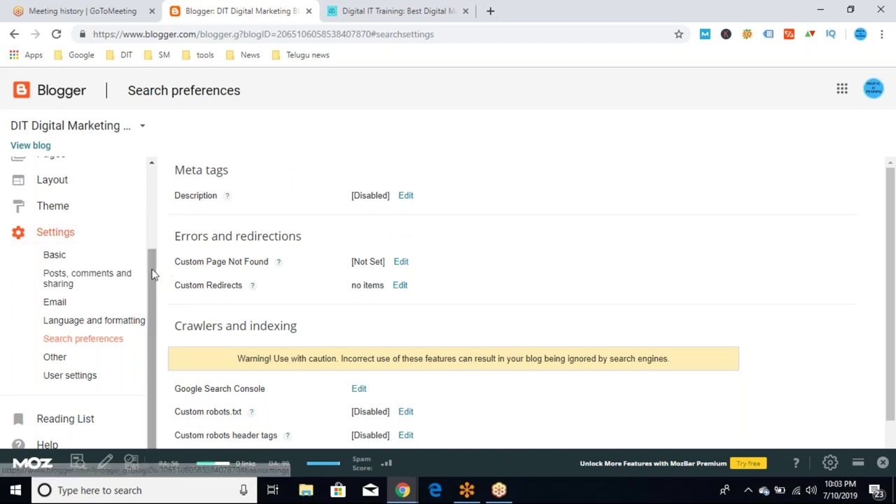
left_click_drag(150, 262, 166, 302)
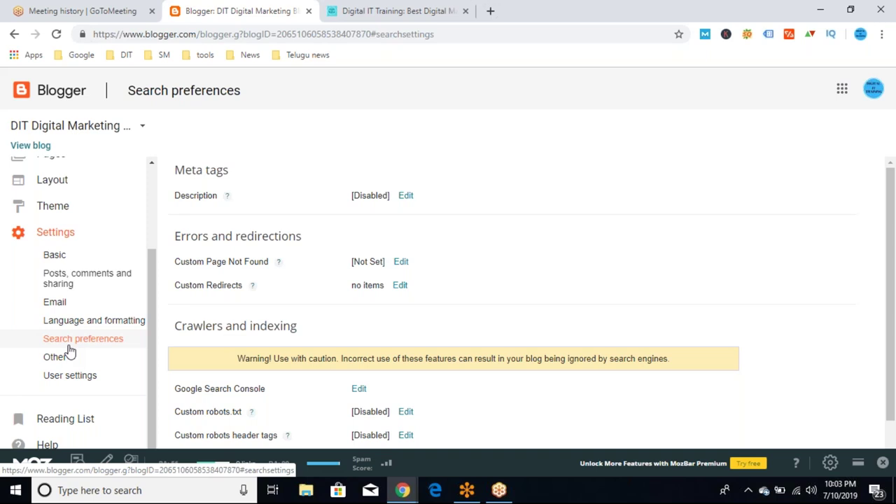
left_click_drag(151, 305, 154, 123)
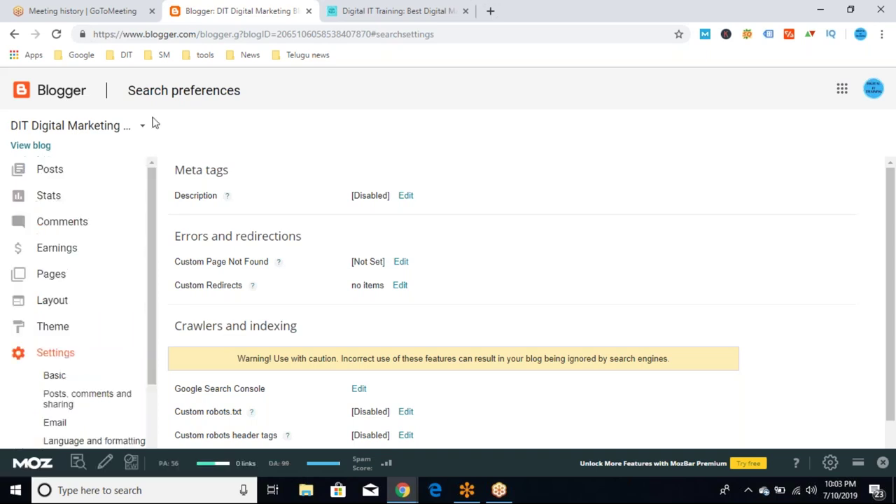
Step: Open the WordPress.com site in a new browser tab
left_click(490, 12)
type("wordpress")
key("Return")
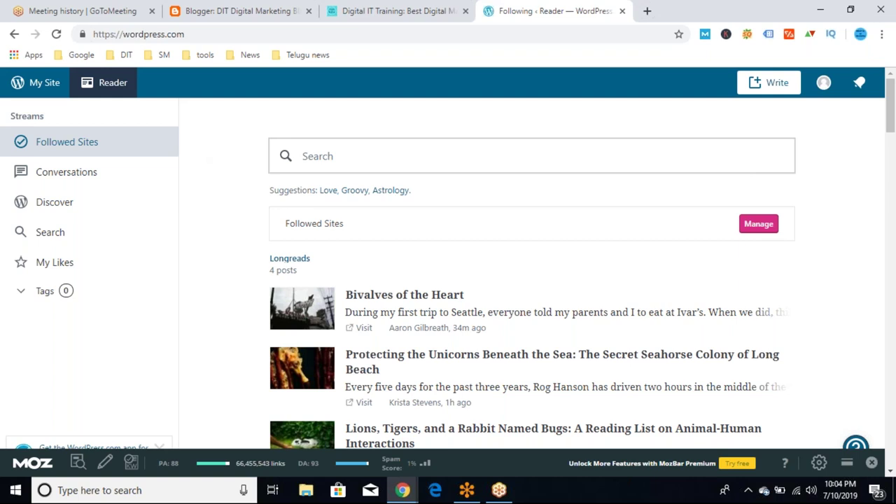
Step: Open wordpress.com/wp-admin in another new browser tab
left_click(648, 13)
type("wordp")
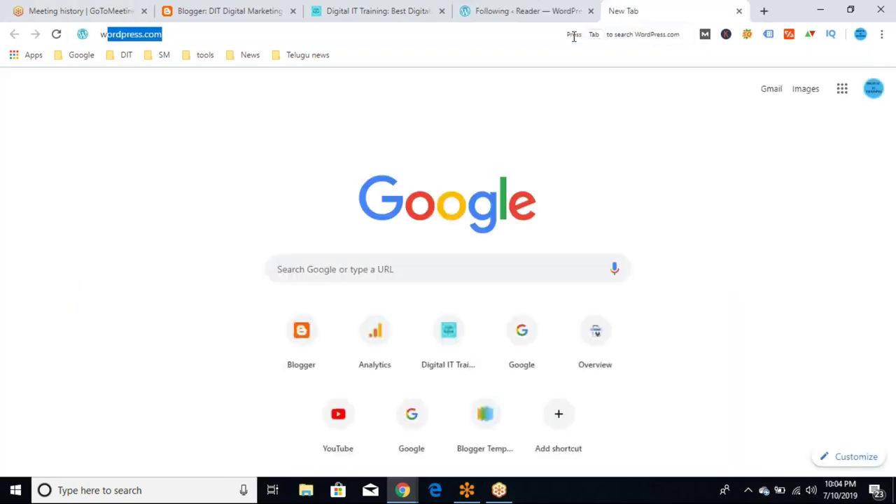
key("BackSpace")
key("BackSpace")
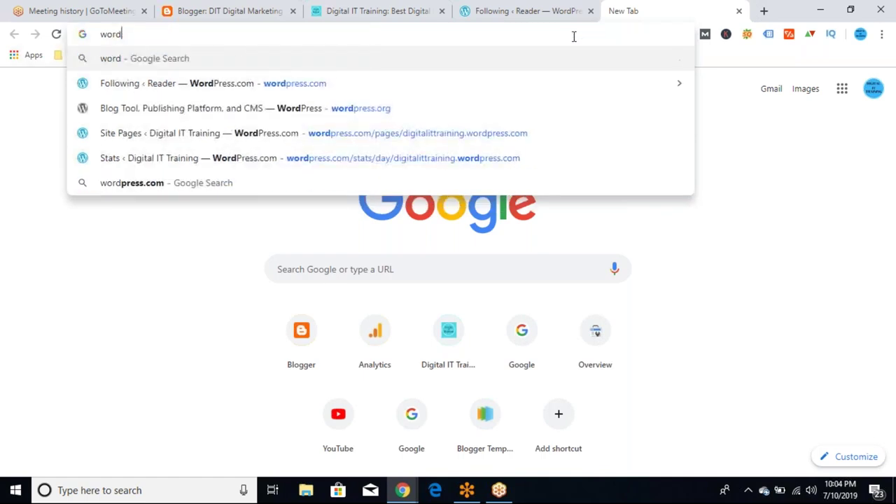
type("press")
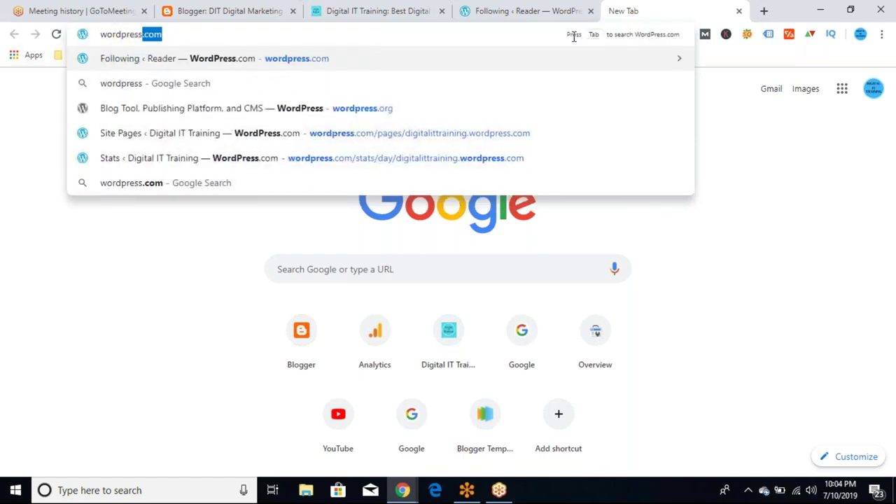
type(".com")
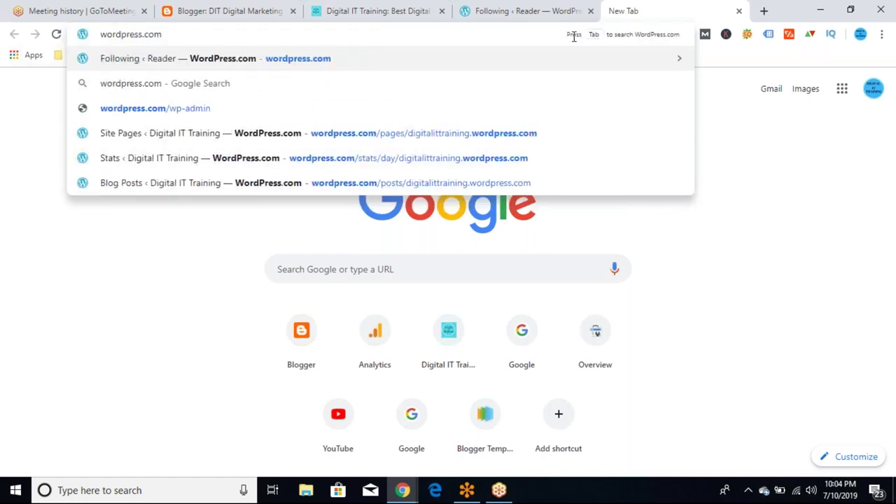
type("/")
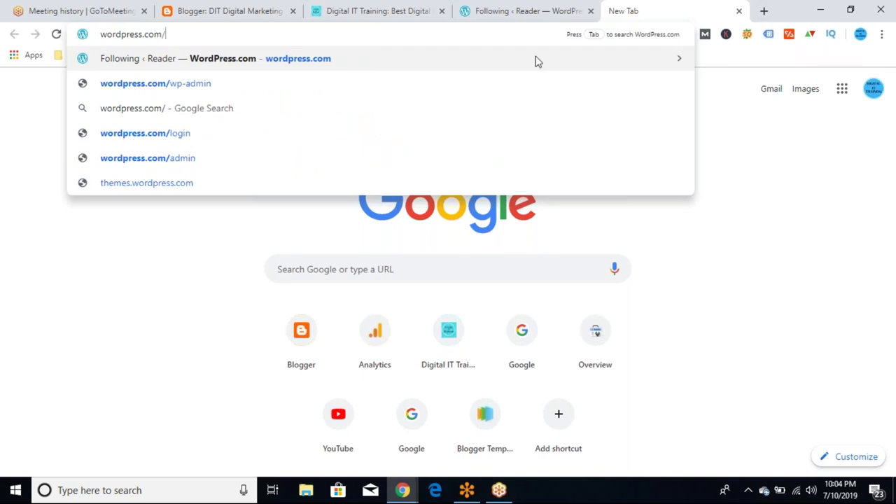
left_click(488, 86)
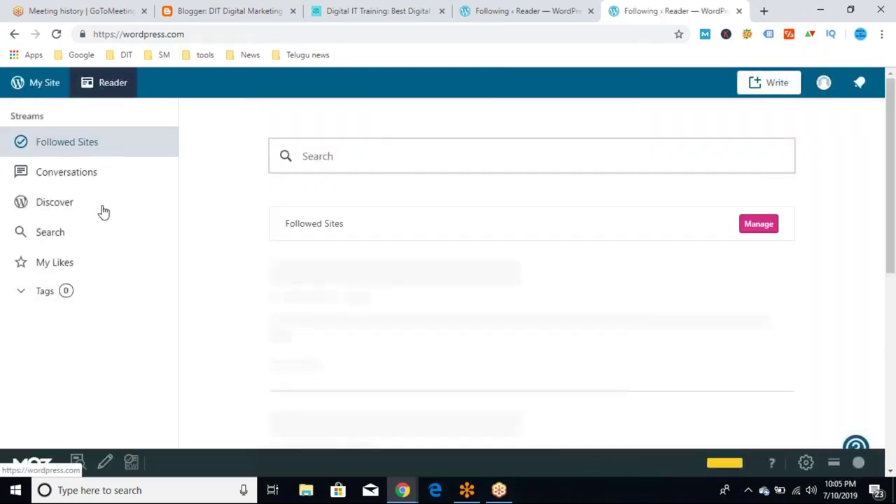
Step: Open My Site to view the stats dashboard and section list of the Digital IT Training WordPress site
left_click(34, 82)
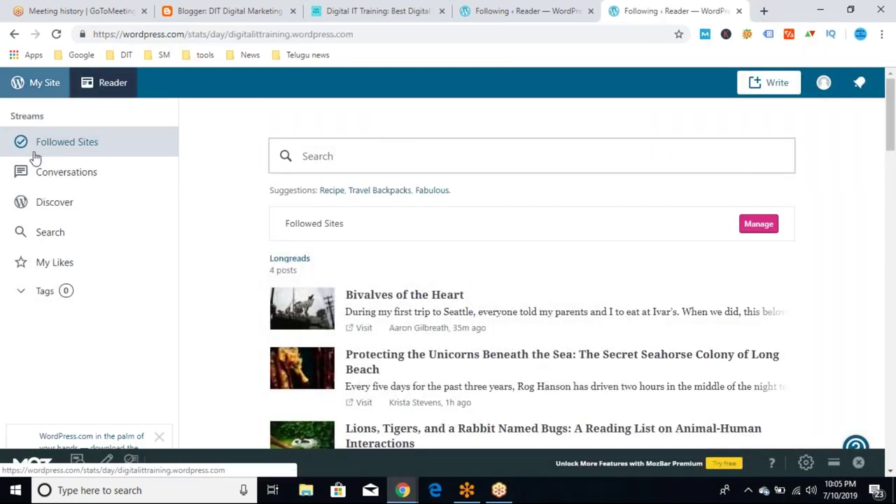
left_click(80, 180)
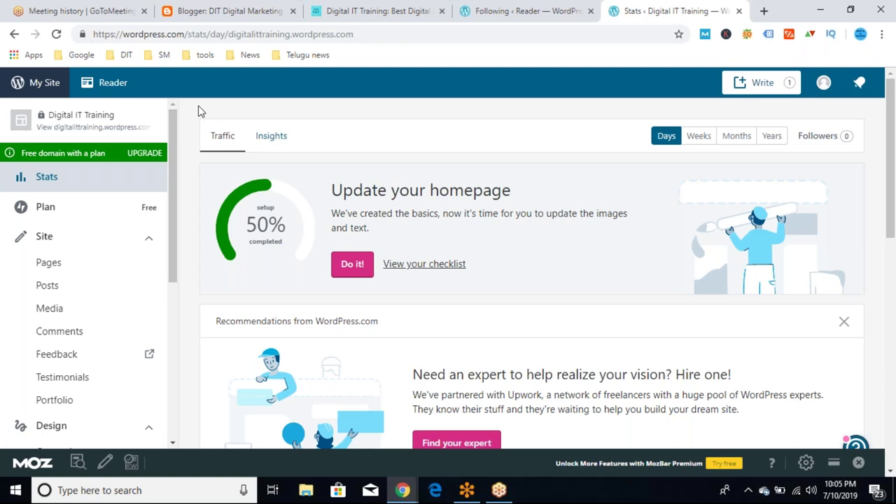
left_click_drag(174, 150, 176, 144)
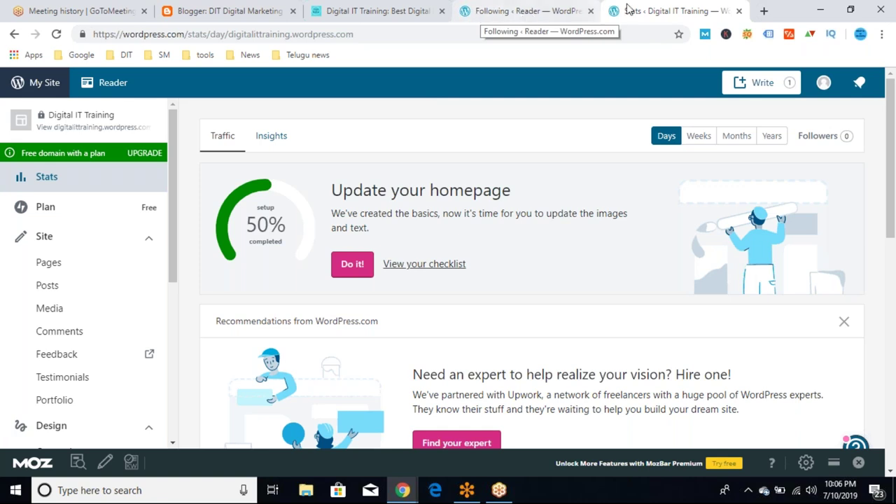
Step: Go back to the first WordPress.com page, highlight its web address, and open a new incognito window
left_click(549, 11)
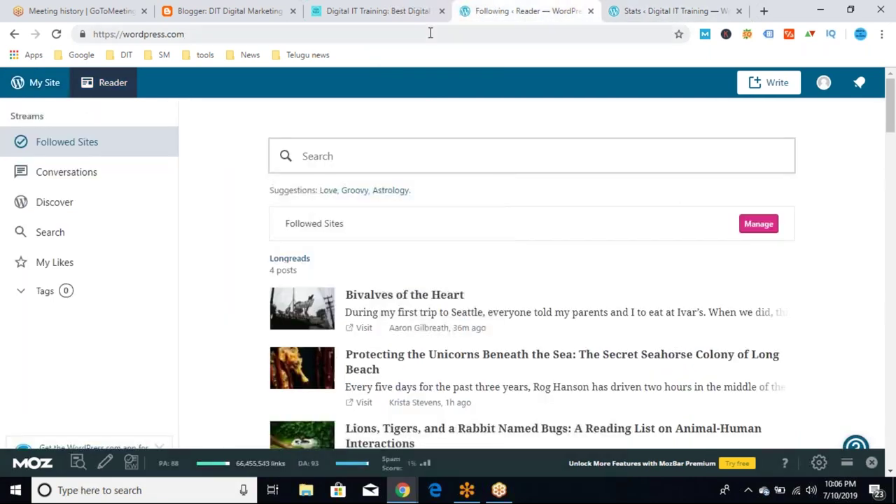
left_click(466, 35)
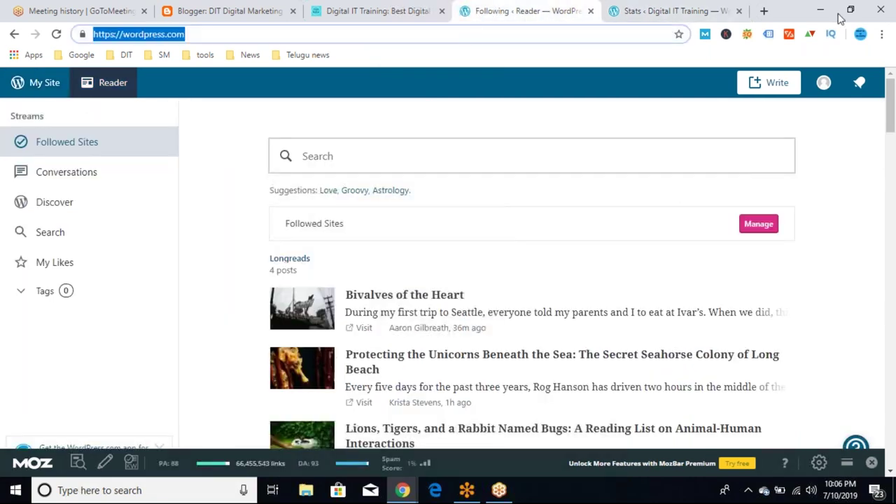
left_click(883, 35)
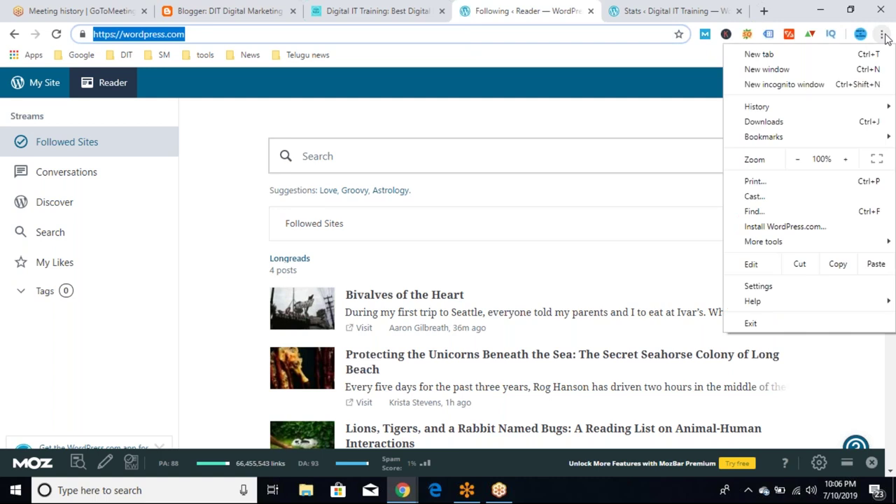
left_click(805, 85)
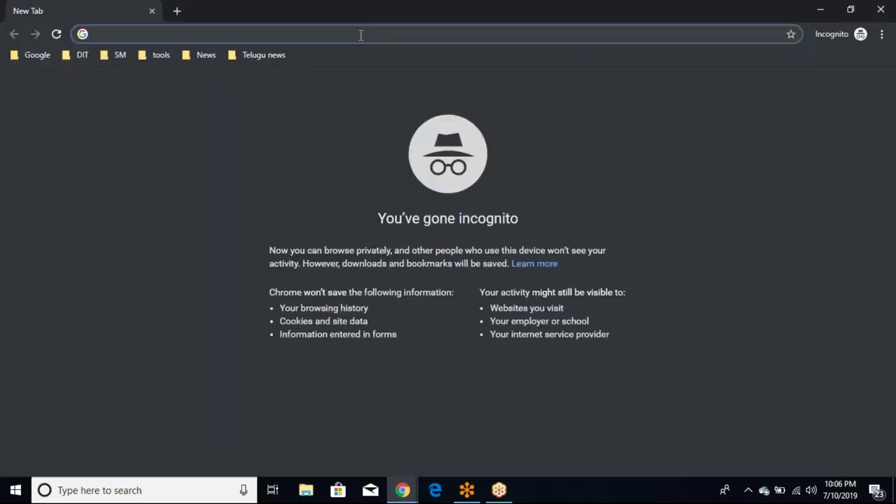
Step: Load wordpress.com/wp-admin in the incognito window to show the login page, and dismiss the low disk space notification
type("wordpress.com")
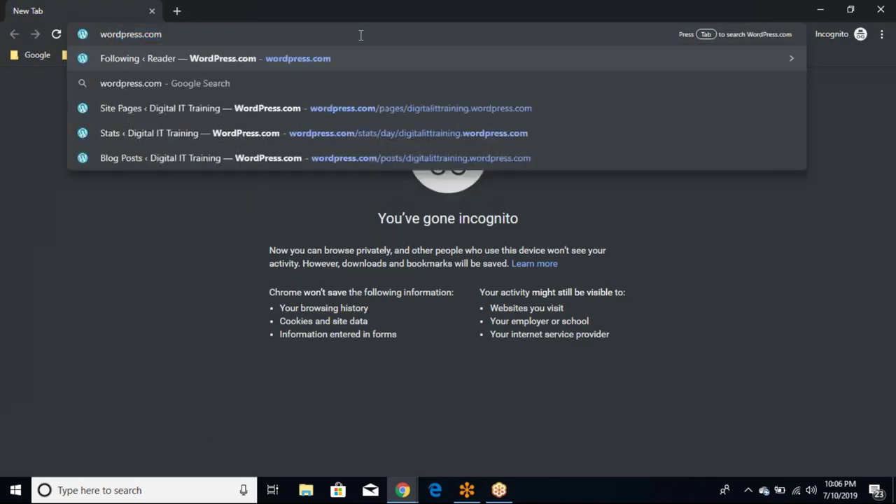
type("/s")
key("BackSpace")
key("BackSpace")
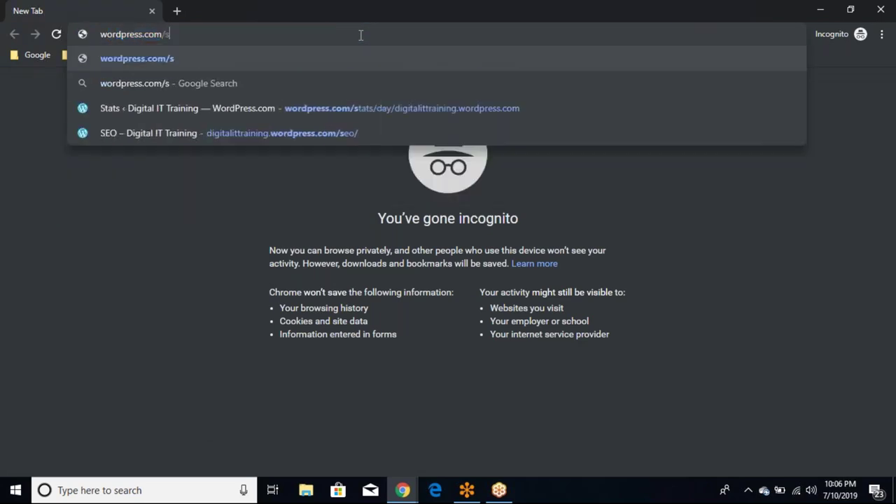
type("wp-a")
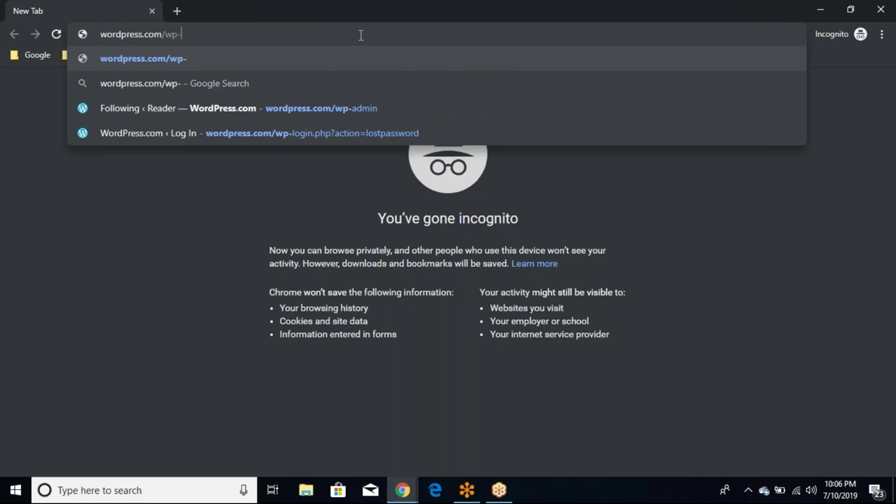
type("dmin")
key("Return")
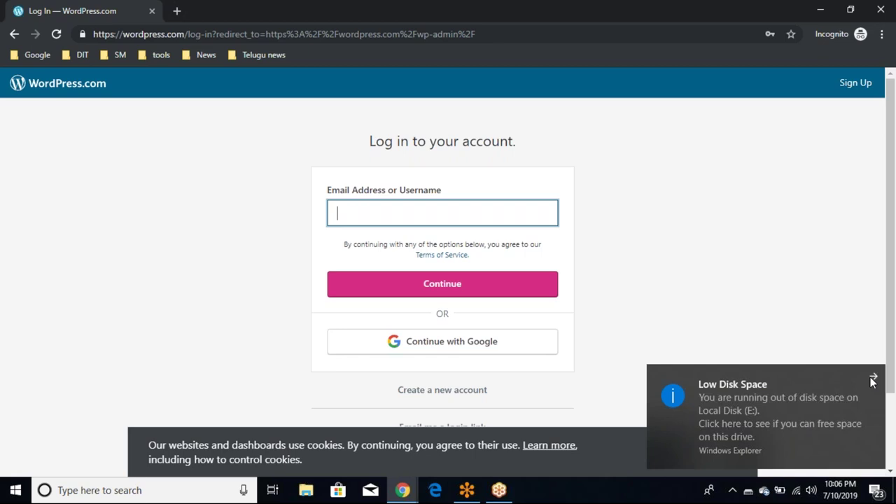
left_click(874, 379)
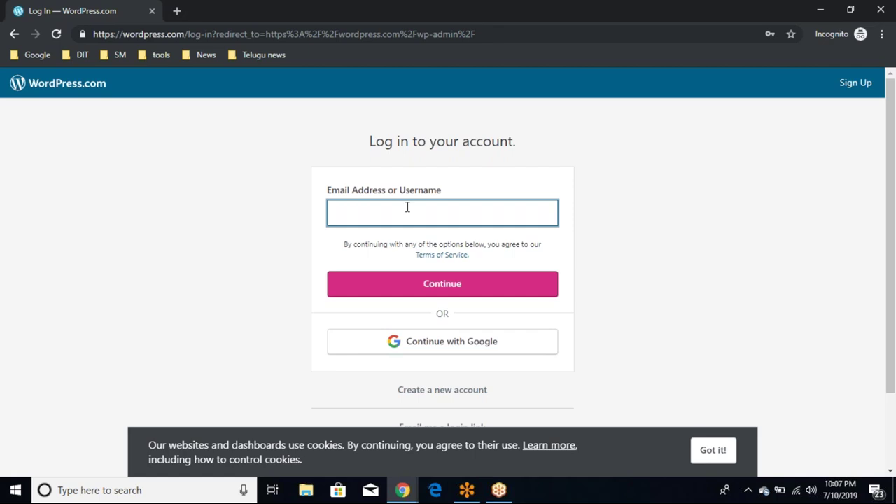
Step: Search Google for "wordpress starting site" in a new incognito tab
left_click(177, 11)
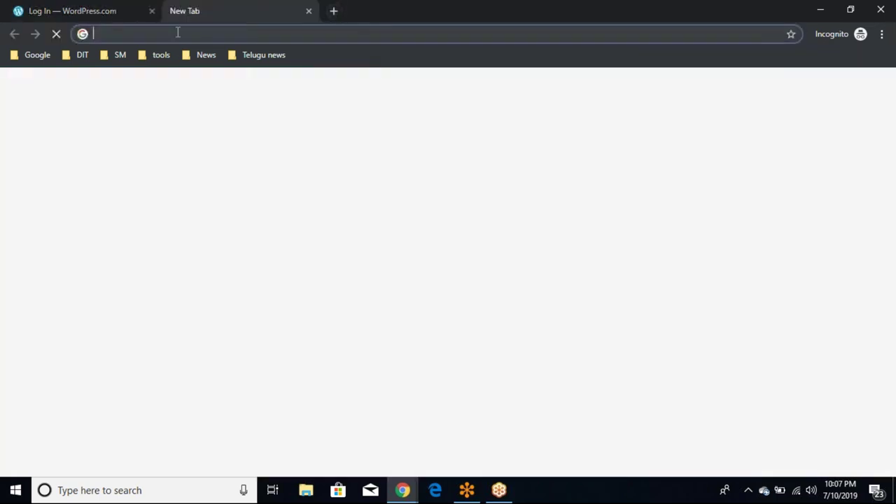
type("wordpress starting site")
key("Return")
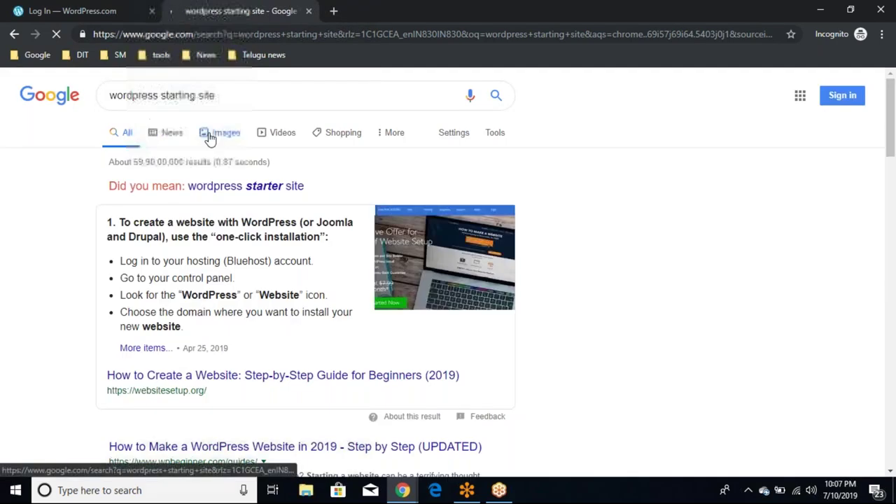
Step: Browse the image results for WordPress starting sites and preview the Template Monster screenshot of the Appearance themes page
left_click(219, 133)
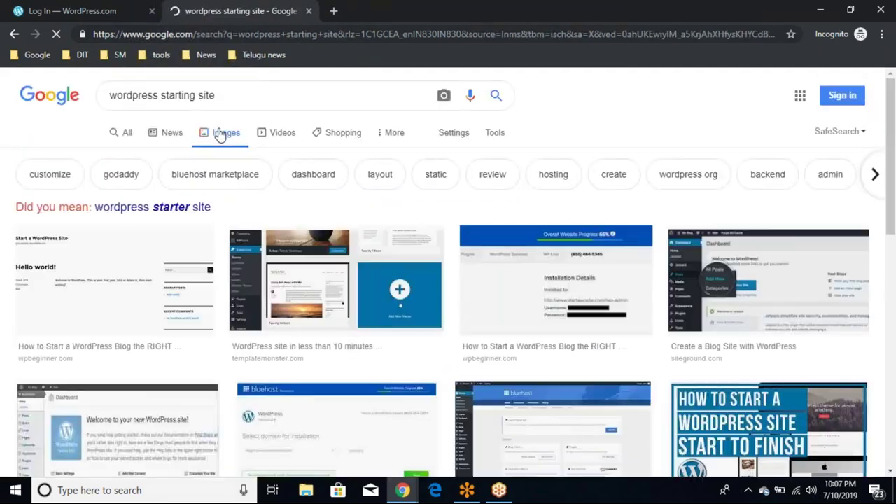
scroll(219, 133, "down", 10)
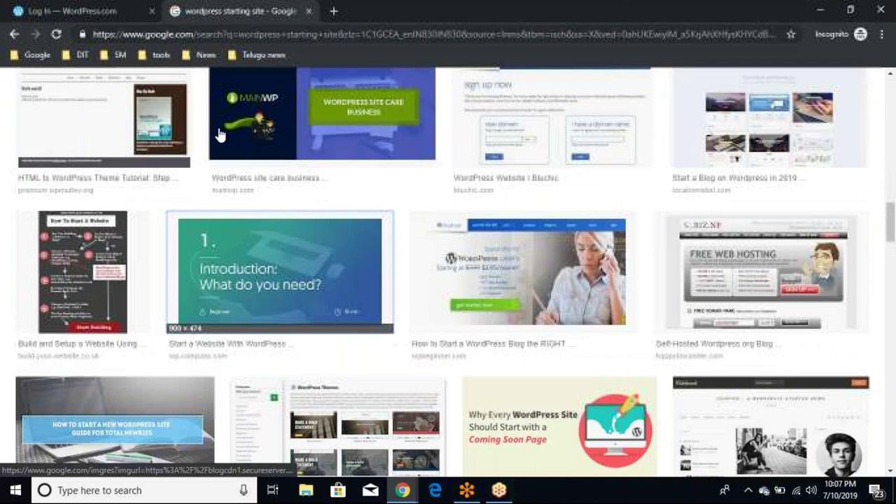
scroll(219, 133, "down", 5)
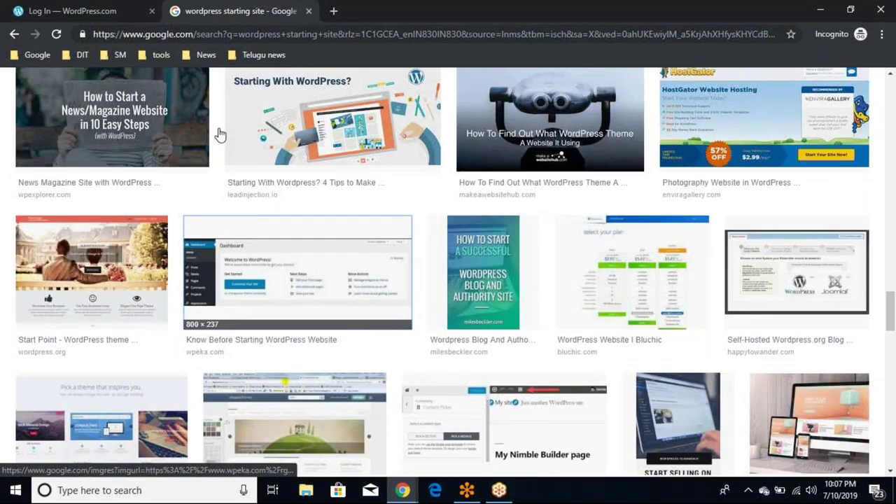
scroll(219, 133, "up", 10)
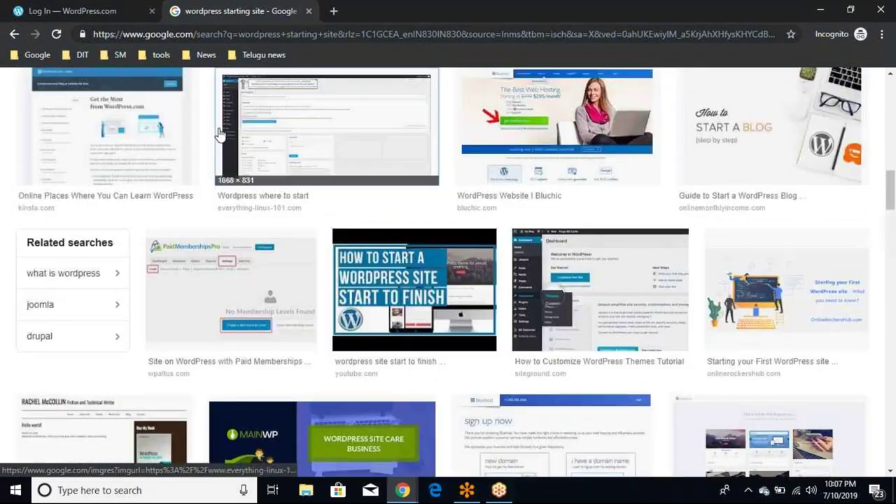
scroll(219, 133, "up", 4)
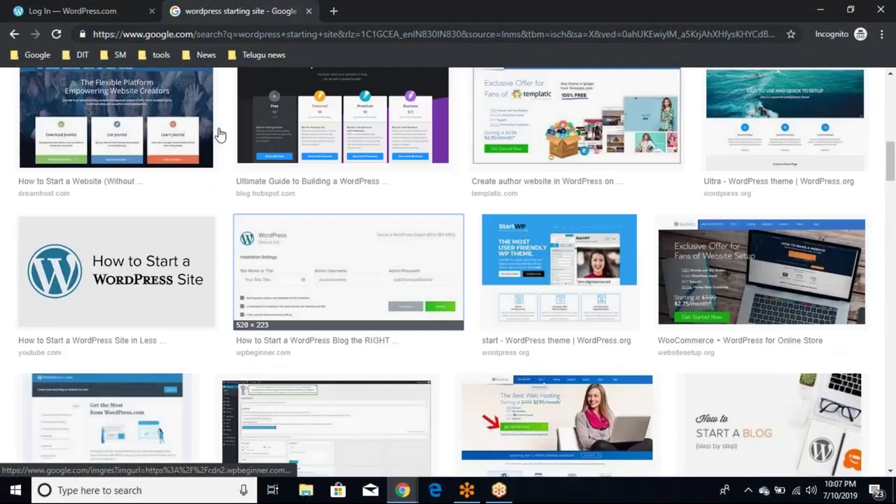
scroll(219, 133, "up", 4)
scroll(219, 133, "up", 3)
left_click(392, 269)
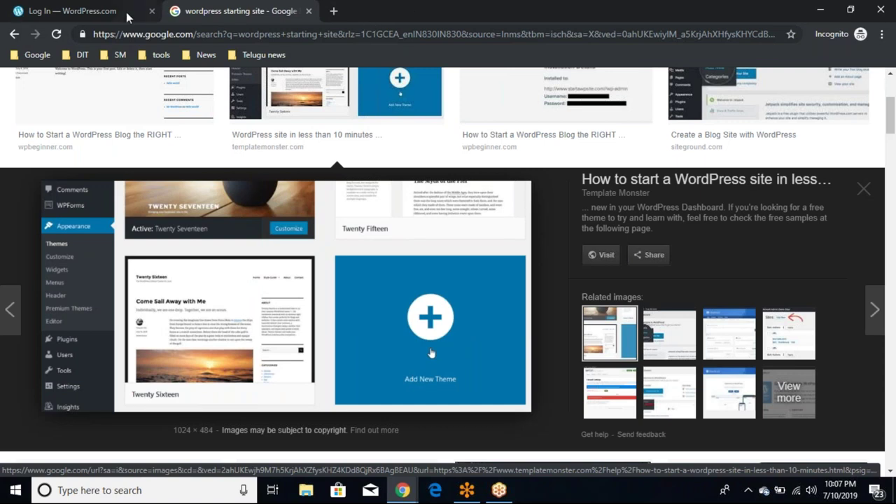
Step: Search Google for "wordpress twenty sevteen theme"
key("ctrl+l")
type("wordpress")
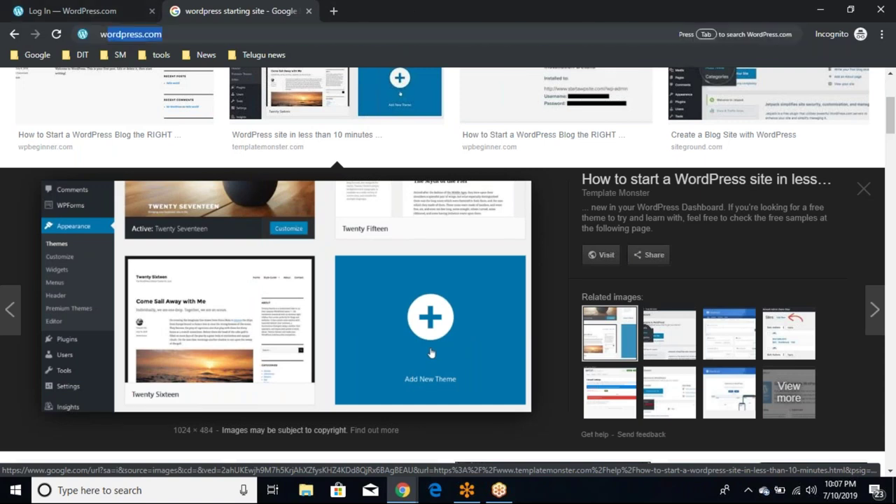
type(" twentl")
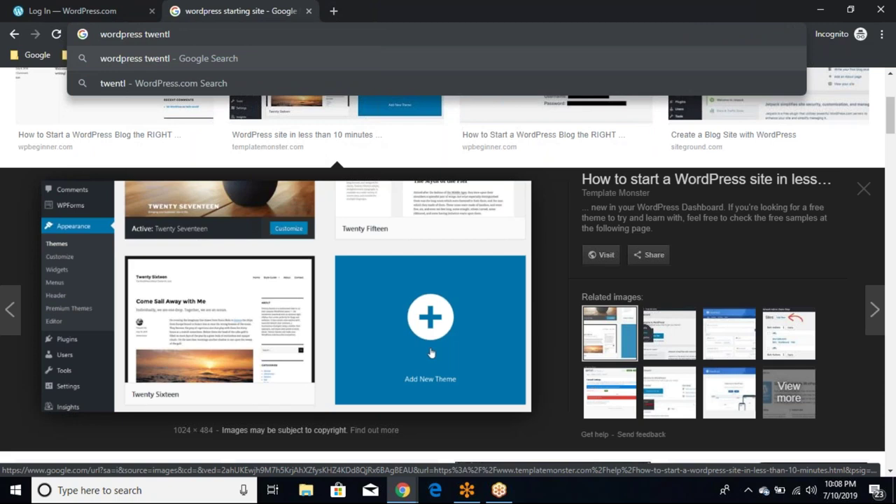
key("BackSpace")
type("y sevtee")
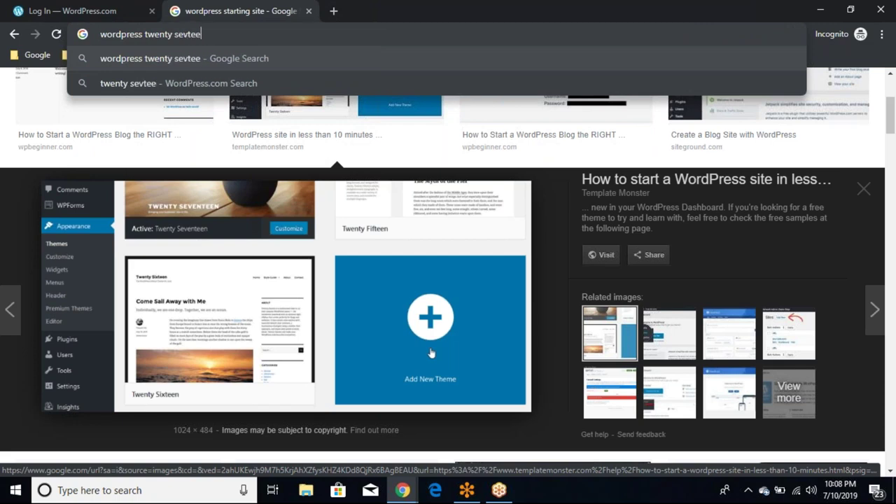
type("n theme")
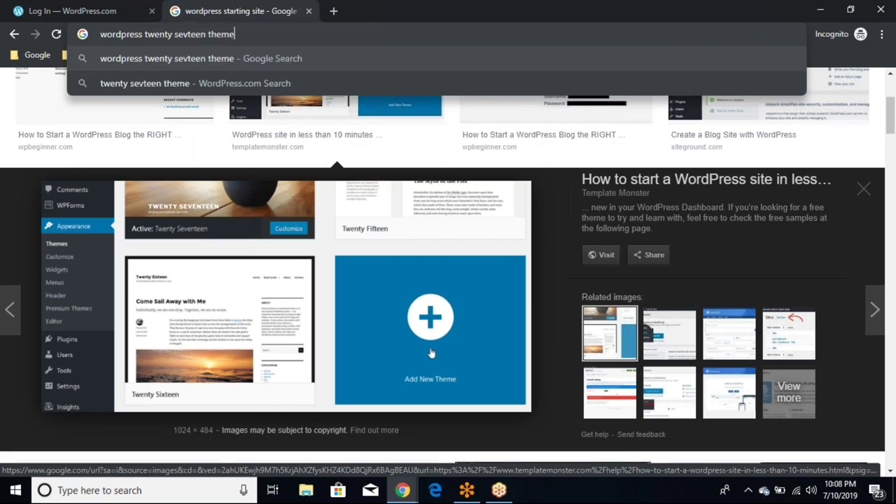
key("Return")
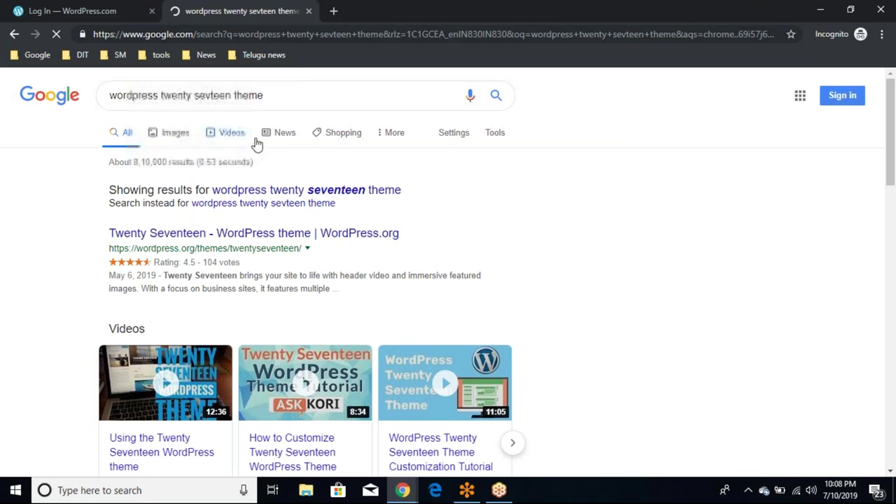
Step: Browse the image results for the Twenty Seventeen theme and preview the first WordPress.org image
left_click(172, 137)
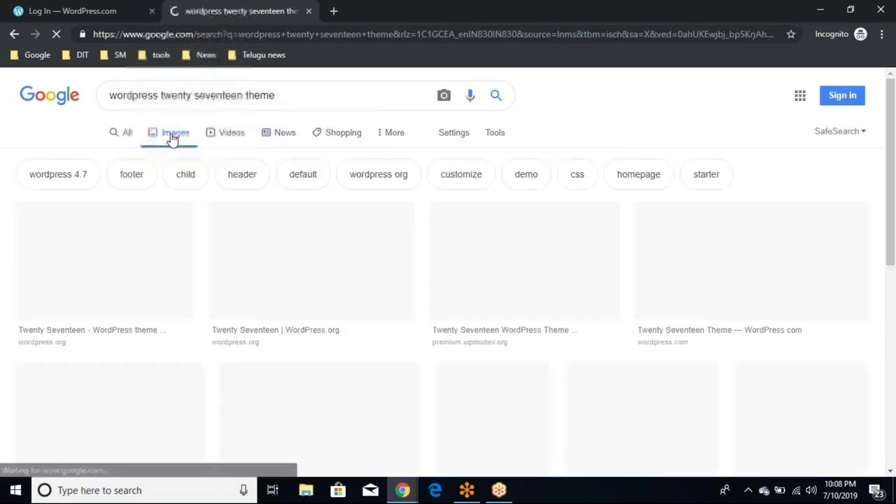
scroll(170, 135, "down", 1)
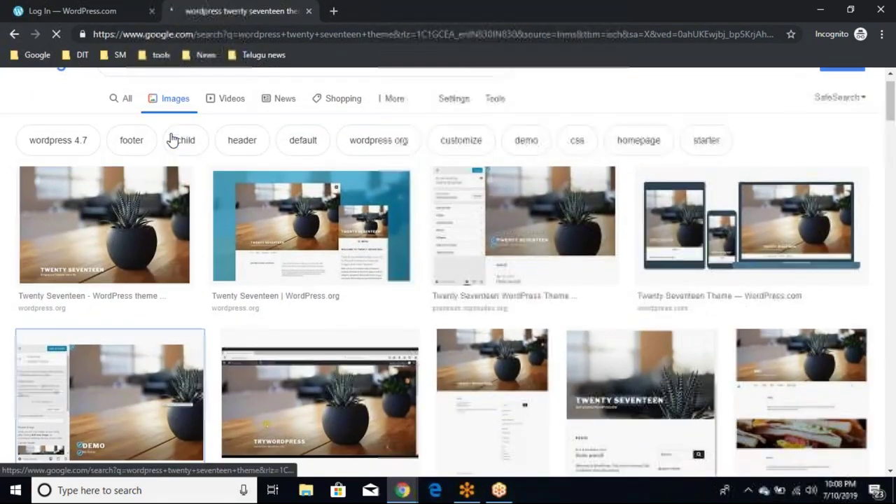
left_click(116, 225)
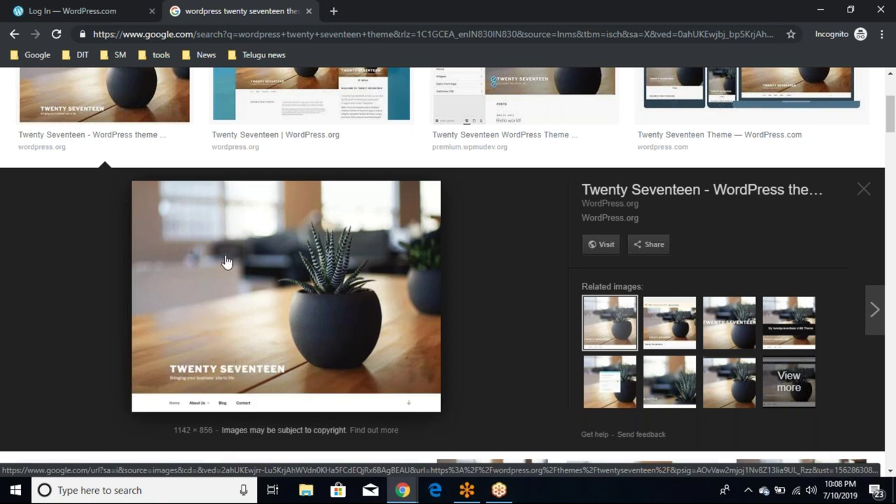
Step: Compare the WordPress.com login page with the Twenty Seventeen theme preview, ending on the login page
left_click(105, 16)
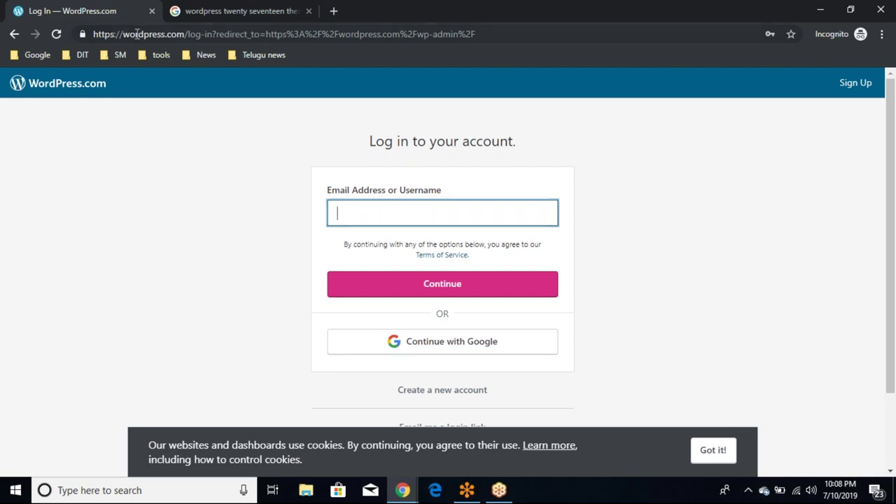
left_click(376, 213)
left_click(217, 235)
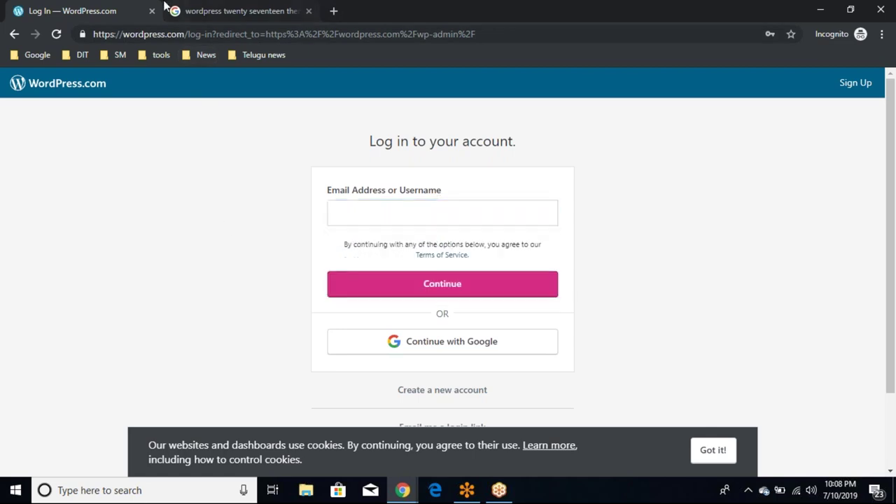
left_click(203, 10)
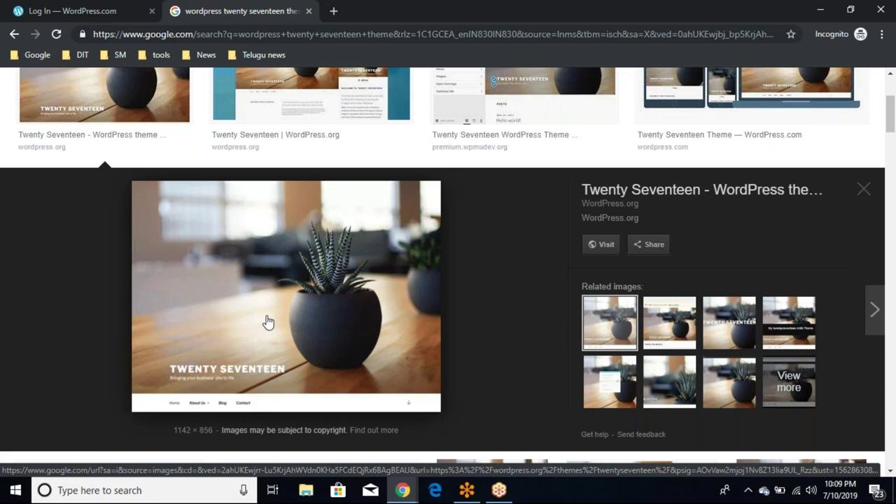
left_click(124, 8)
left_click(229, 11)
left_click(56, 10)
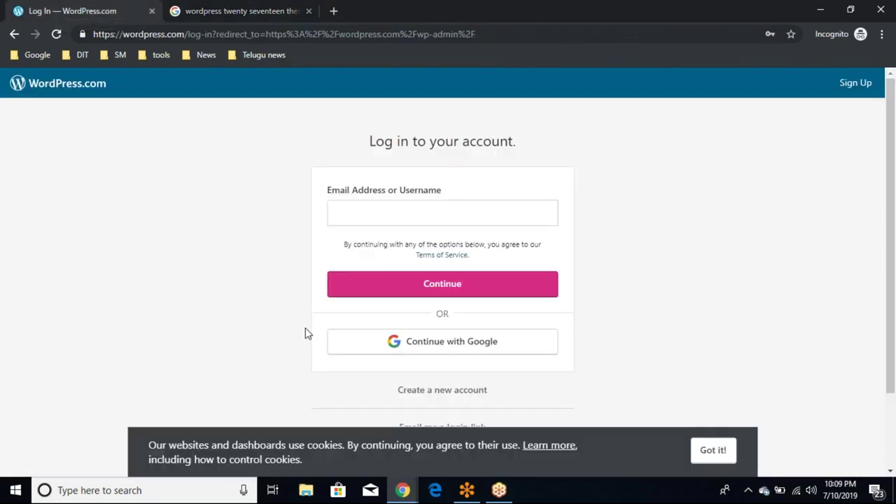
Step: Return to the regular browser window, open My Site for Digital IT Training, and view digitalittraining.wordpress.com in a new tab
left_click(403, 490)
left_click(390, 451)
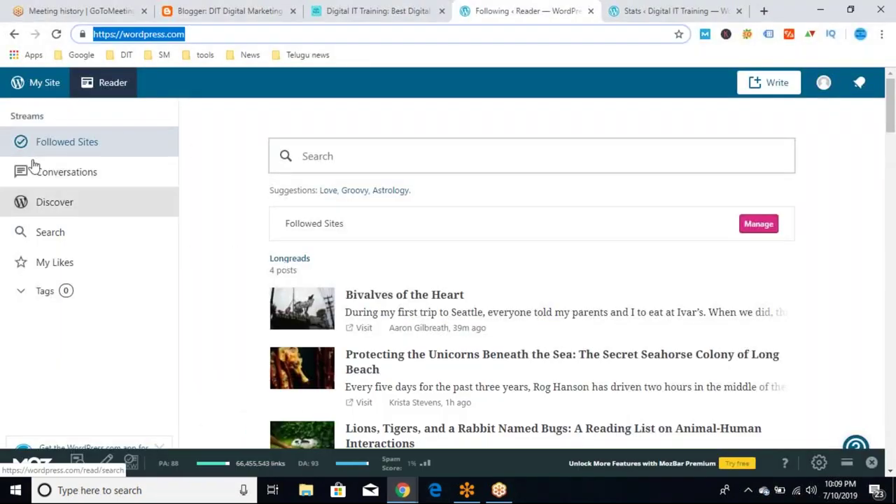
left_click(44, 99)
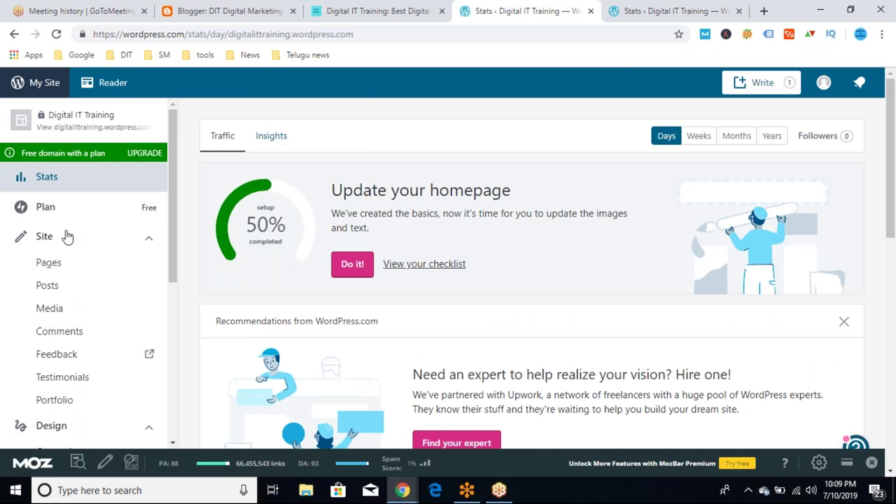
right_click(63, 124)
left_click(105, 127)
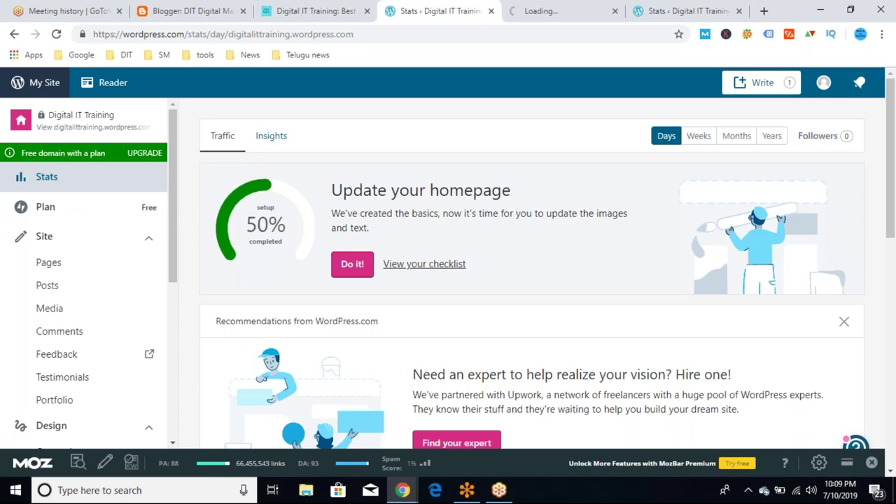
left_click(536, 11)
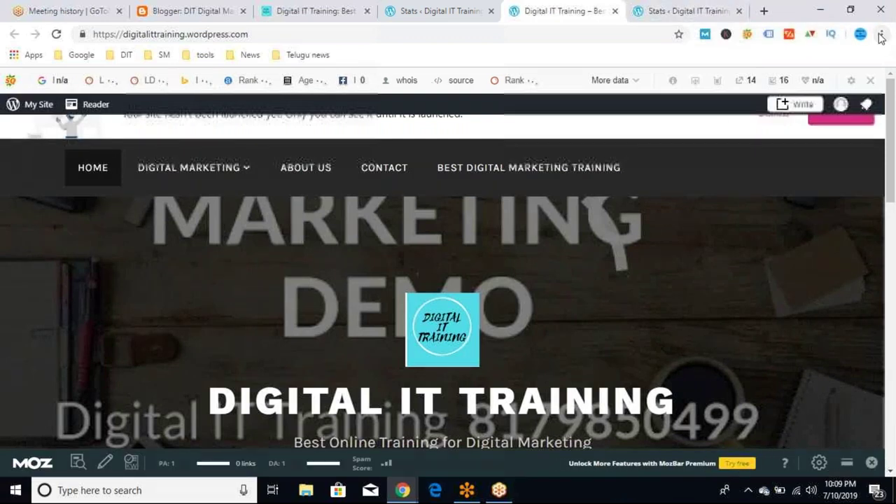
Step: Compare the incognito window's login page and Twenty Seventeen preview again, and return to the Digital IT Training site in the regular window
left_click(881, 35)
left_click(678, 67)
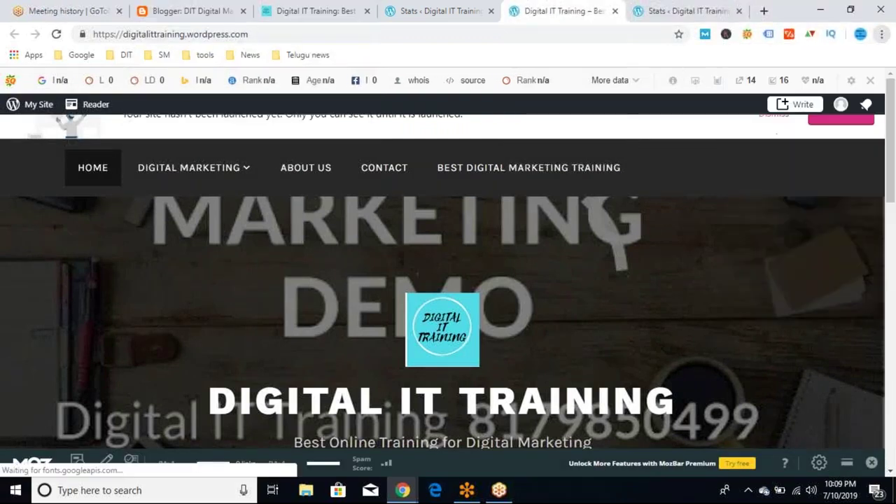
mouse_move(403, 489)
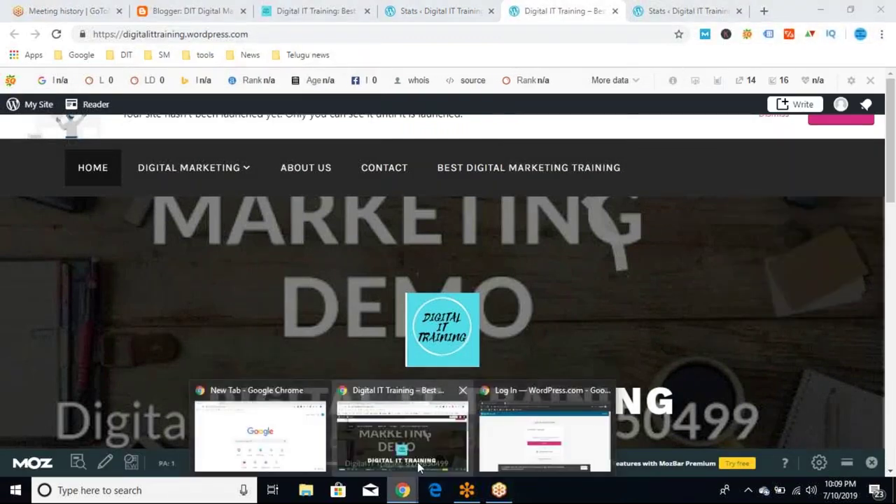
left_click(543, 437)
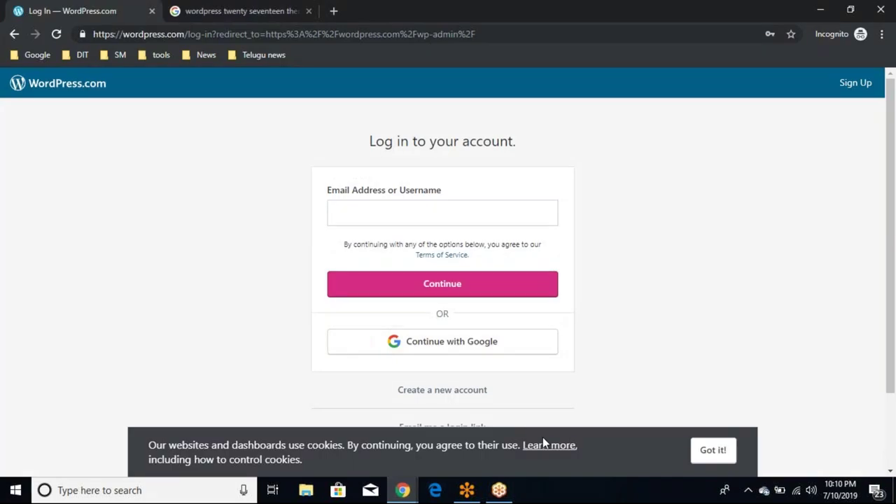
left_click(237, 12)
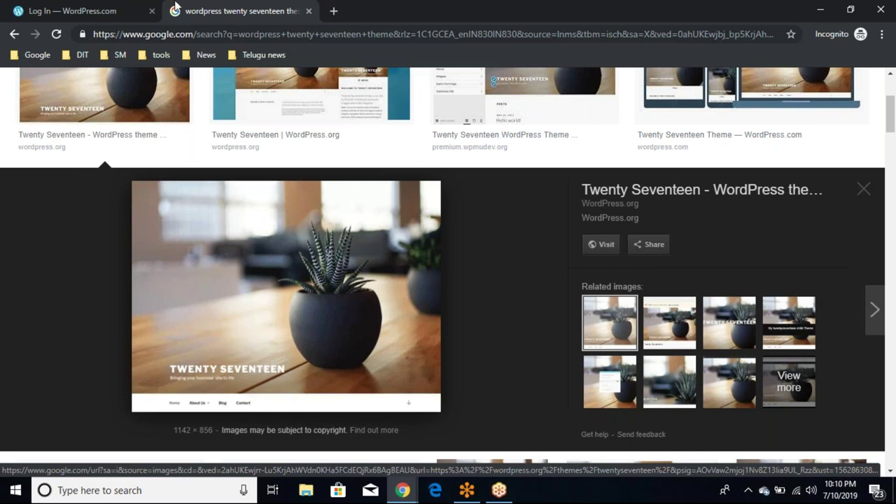
left_click(98, 10)
left_click(235, 13)
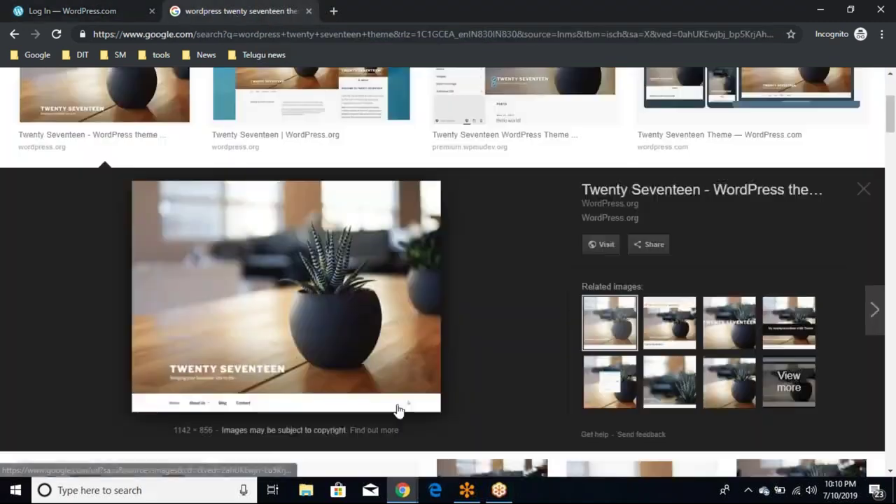
mouse_move(403, 490)
left_click(346, 453)
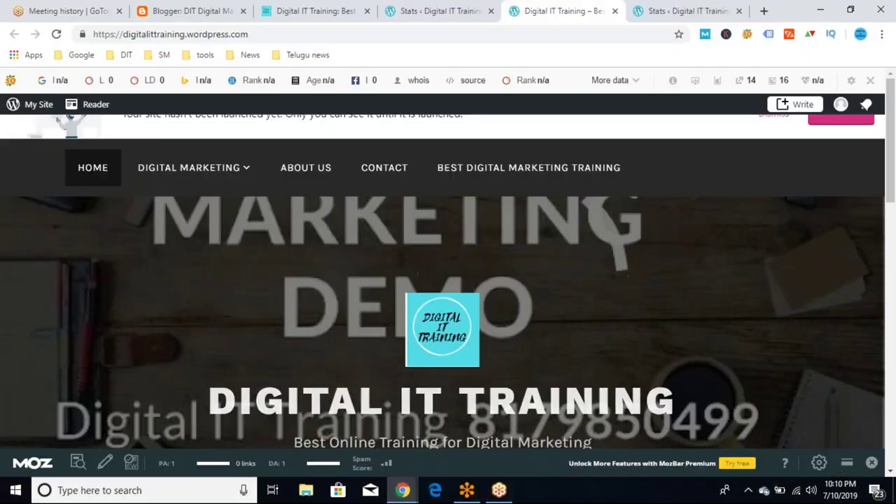
Step: Compare the WordPress.com Stats dashboard with the live site, and review the dashboard's Site, Design, Tools and Manage options
left_click(420, 16)
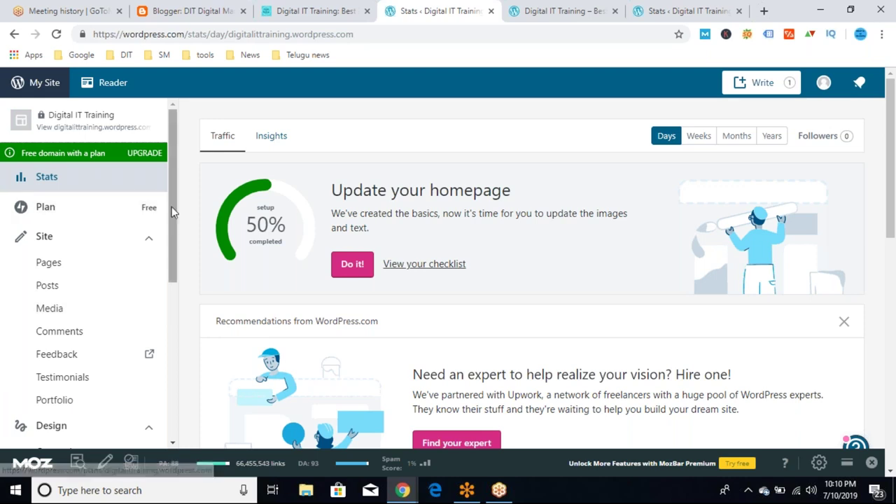
mouse_move(171, 207)
left_mouse_down()
mouse_move(175, 249)
mouse_move(170, 200)
left_mouse_up()
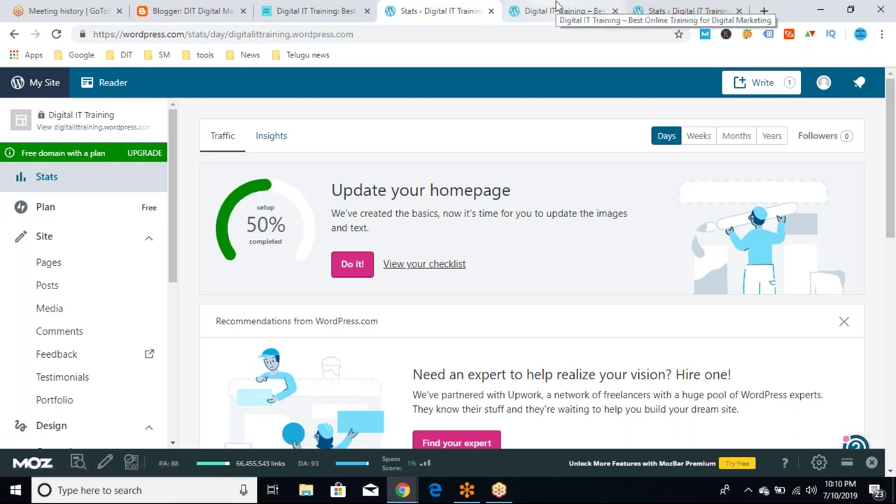
left_click(521, 24)
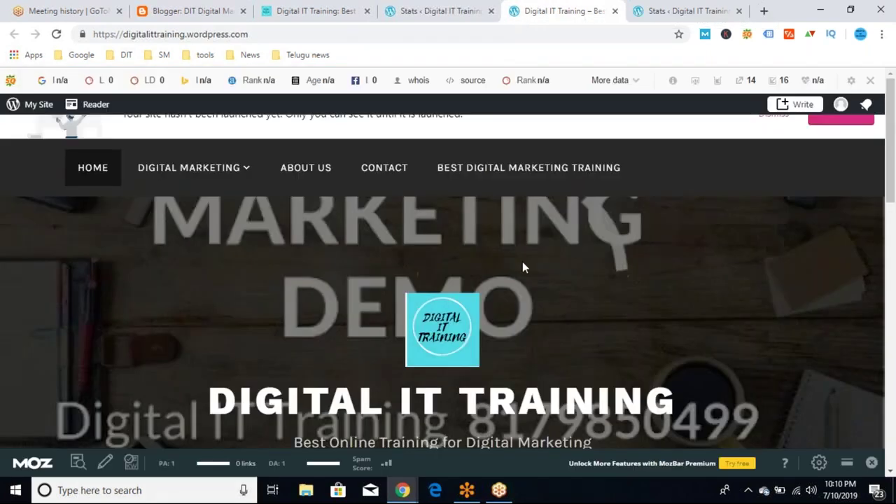
left_click(435, 11)
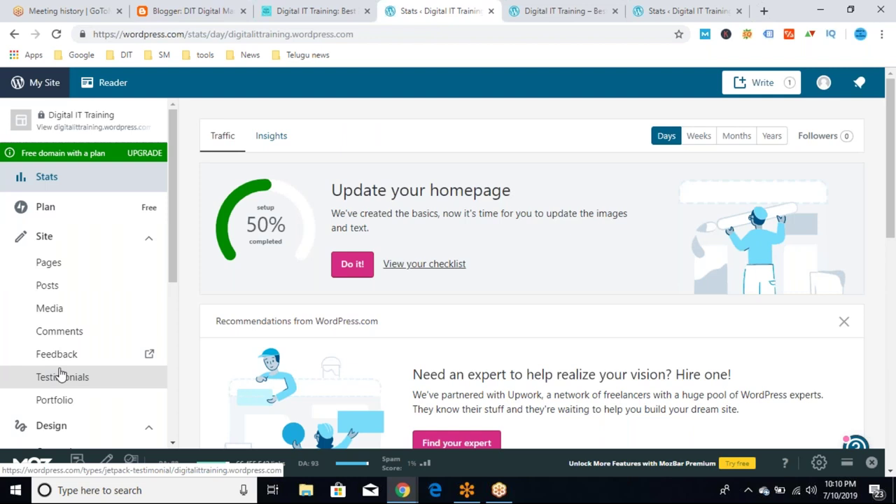
left_click_drag(169, 259, 169, 326)
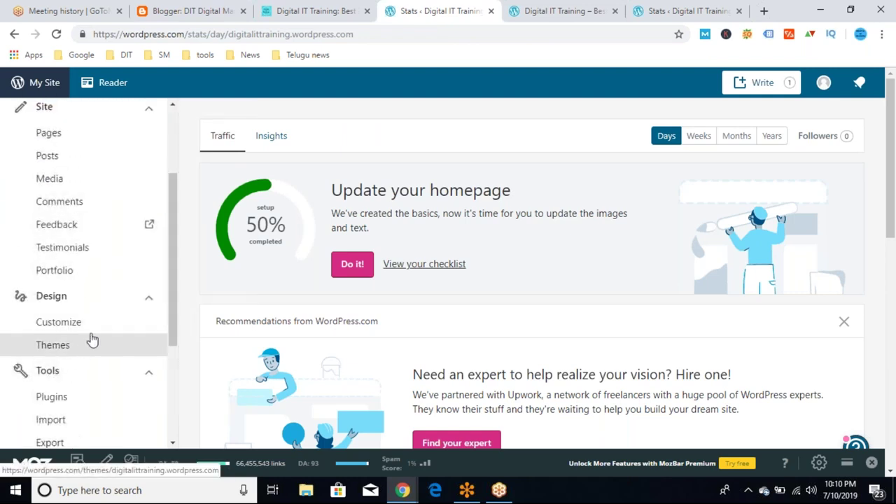
left_click_drag(175, 329, 173, 223)
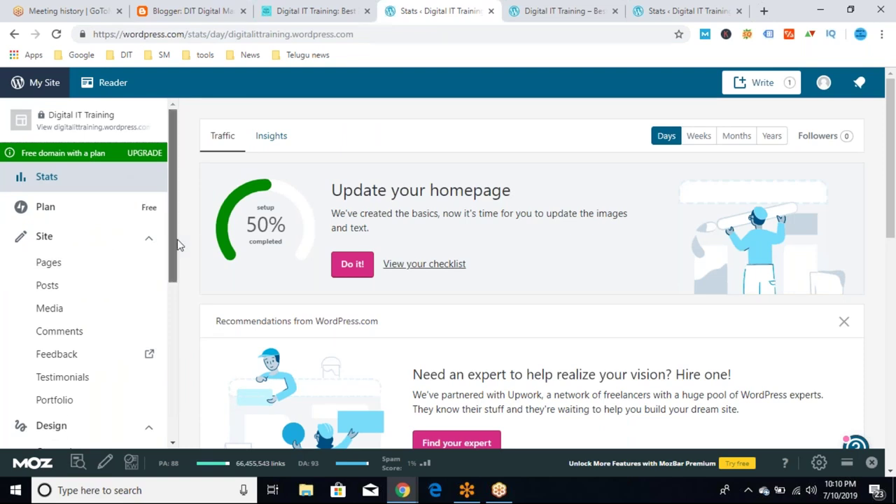
left_click_drag(177, 248, 198, 422)
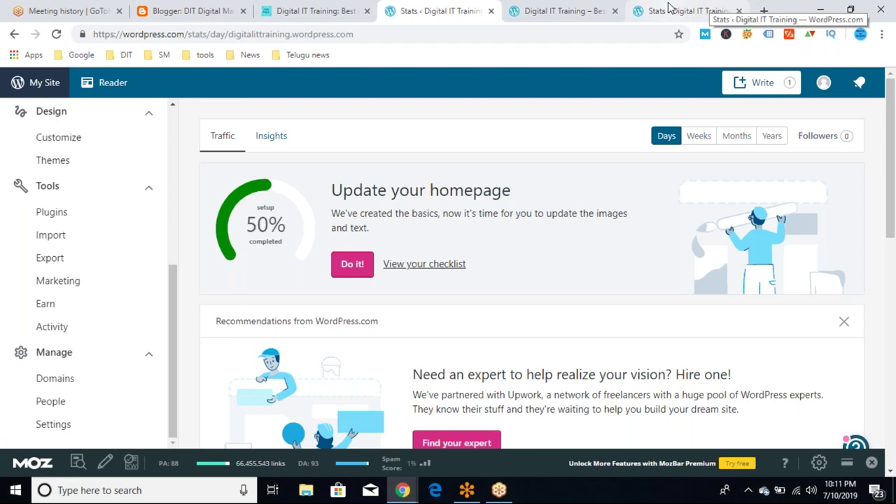
Step: Review the WordPress site and its second Stats page against the Blogger dashboard and the Digital IT Training blog, ending on the blog
left_click(580, 10)
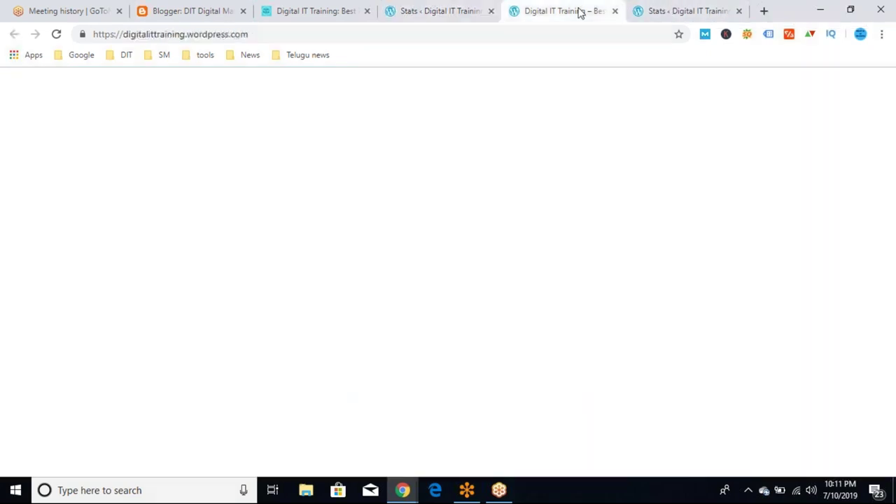
left_click(639, 11)
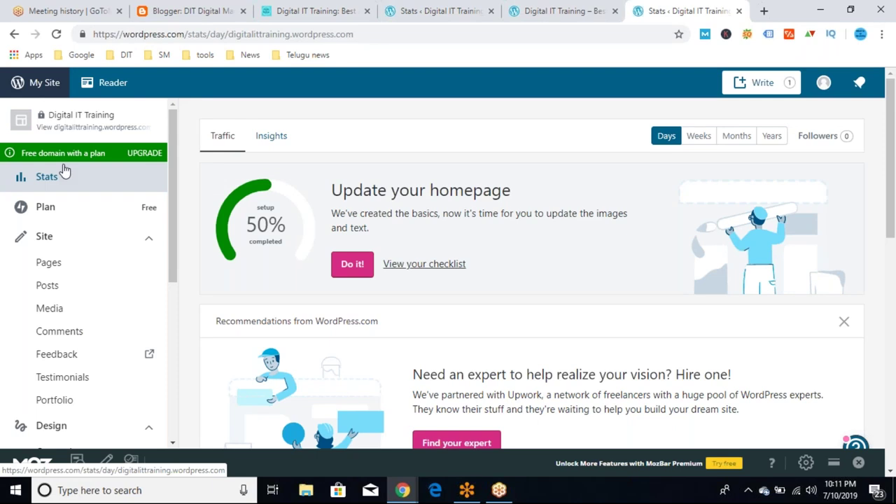
left_click(353, 11)
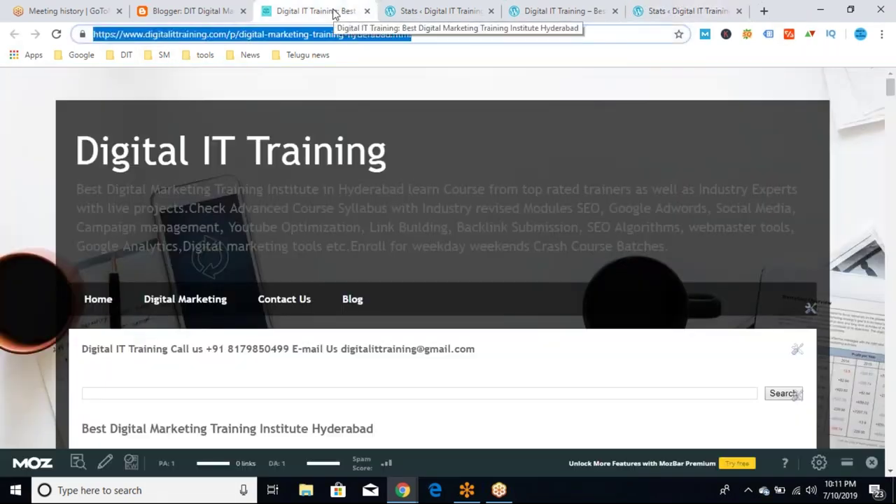
left_click(192, 11)
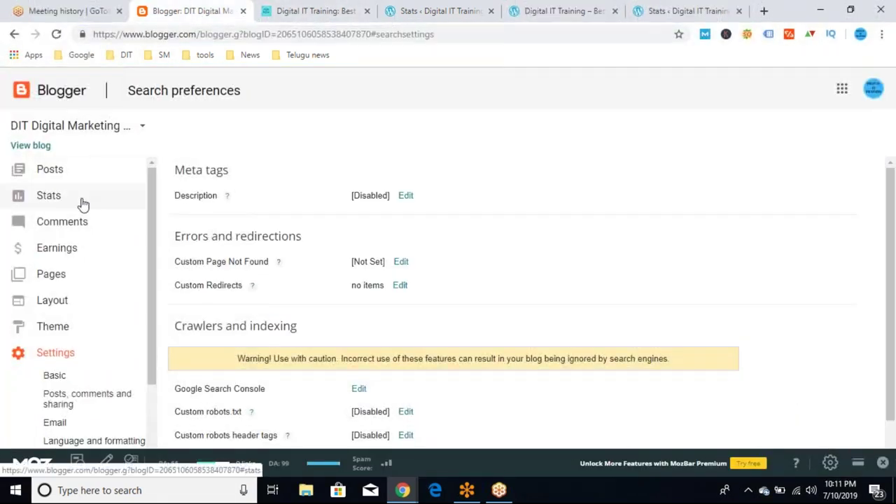
left_click_drag(152, 297, 140, 260)
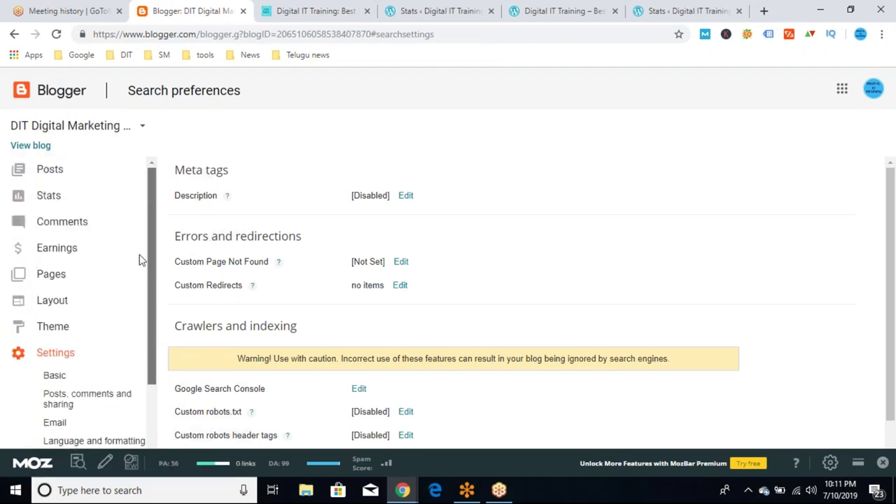
left_click(290, 7)
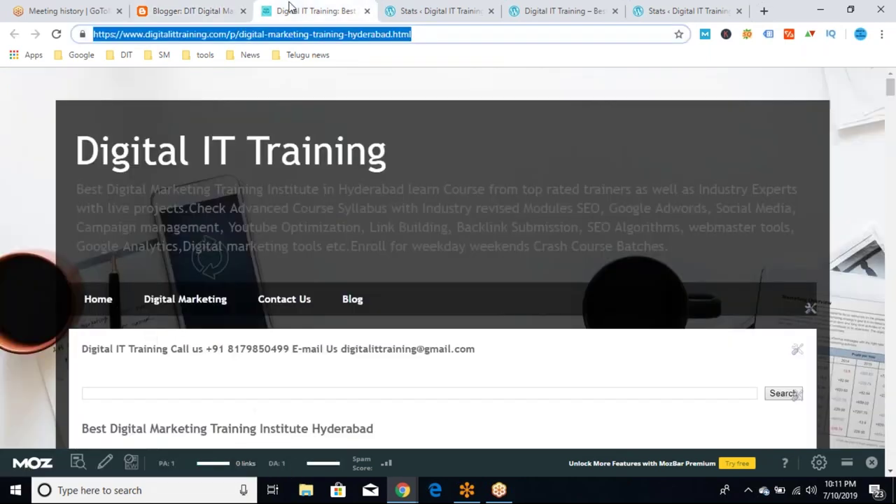
Step: Reload the blog's Digital Marketing training page and review its introduction, registration banner and course content
key("Down")
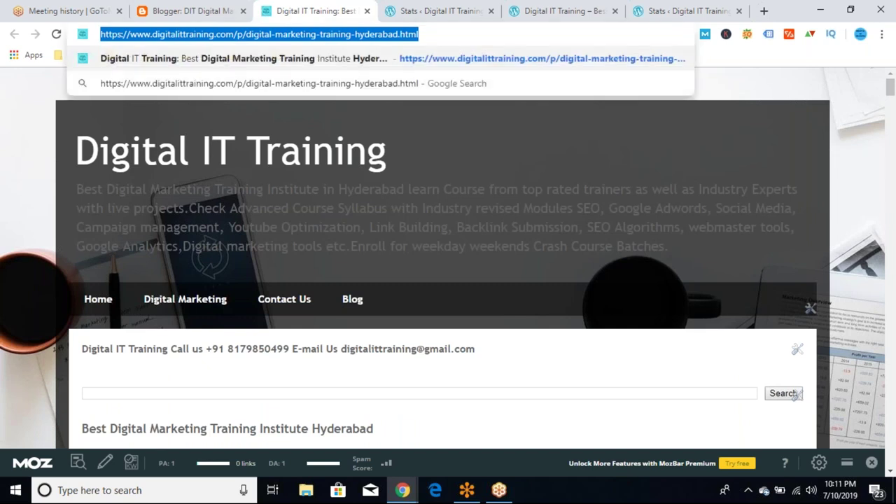
key("Down")
key("Return")
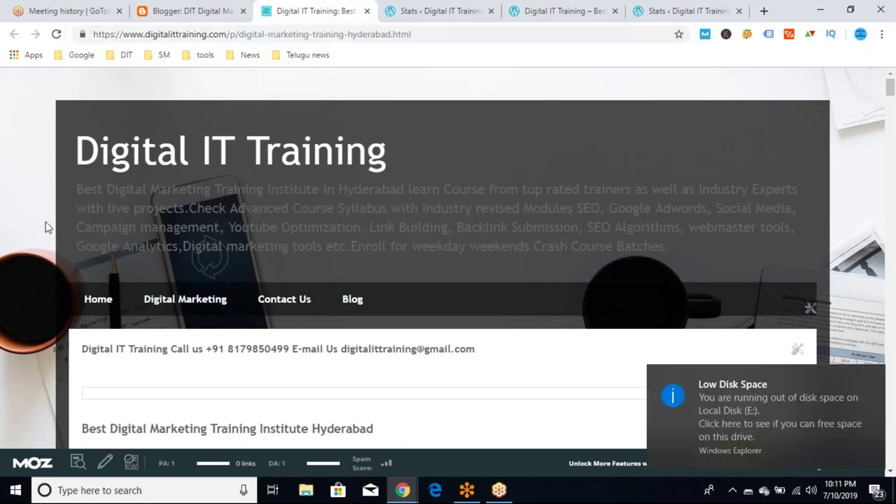
scroll(45, 227, "down", 10)
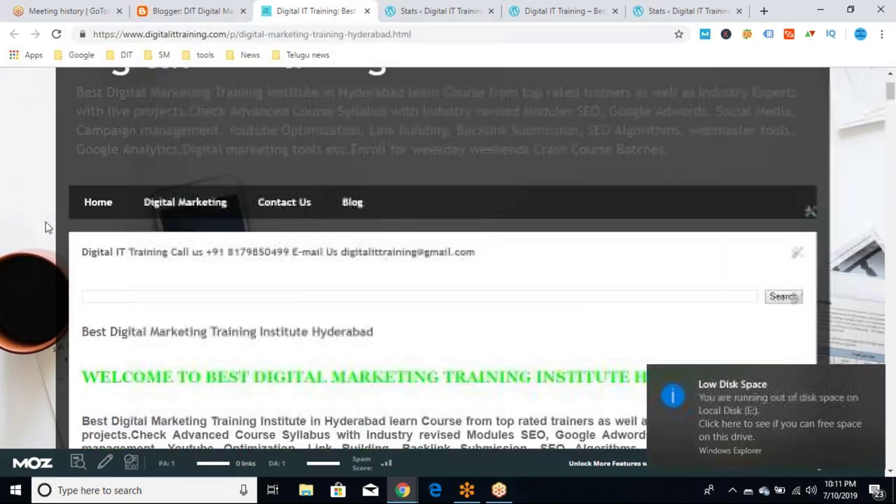
scroll(45, 227, "down", 10)
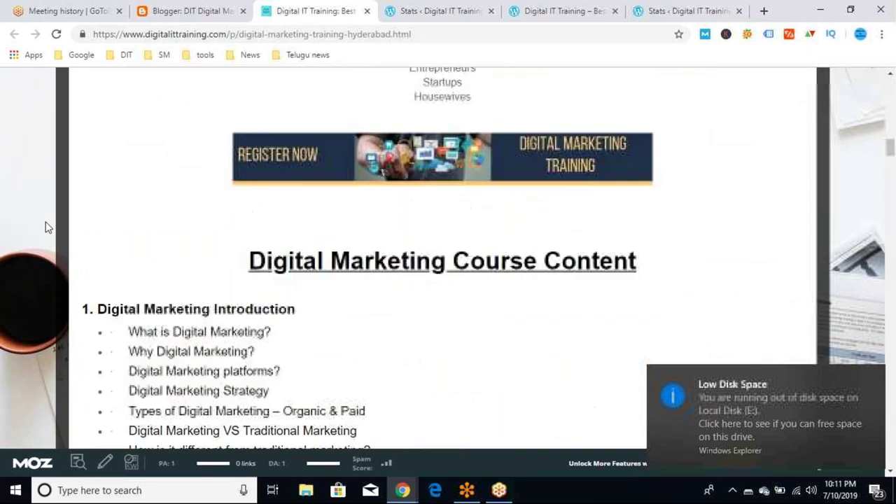
scroll(44, 227, "up", 2)
scroll(44, 227, "up", 5)
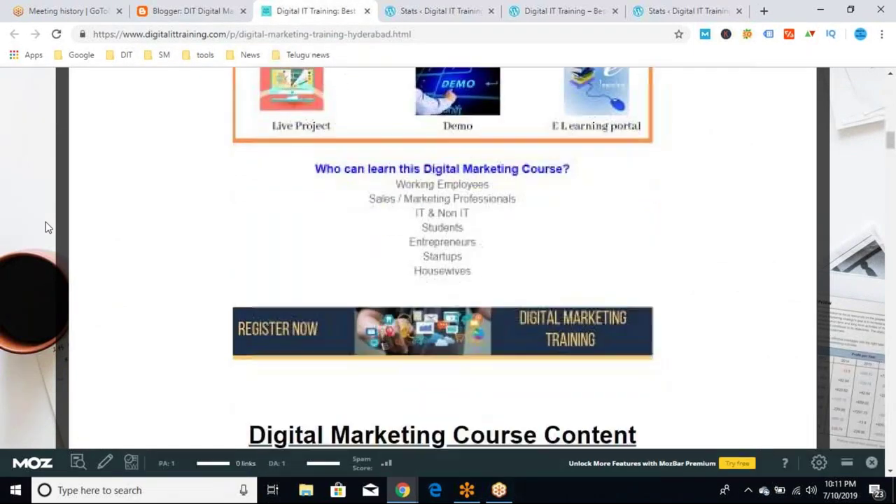
Step: Follow the Register Now banner to the Contact us page and open the submitted form response for editing
left_click(410, 311)
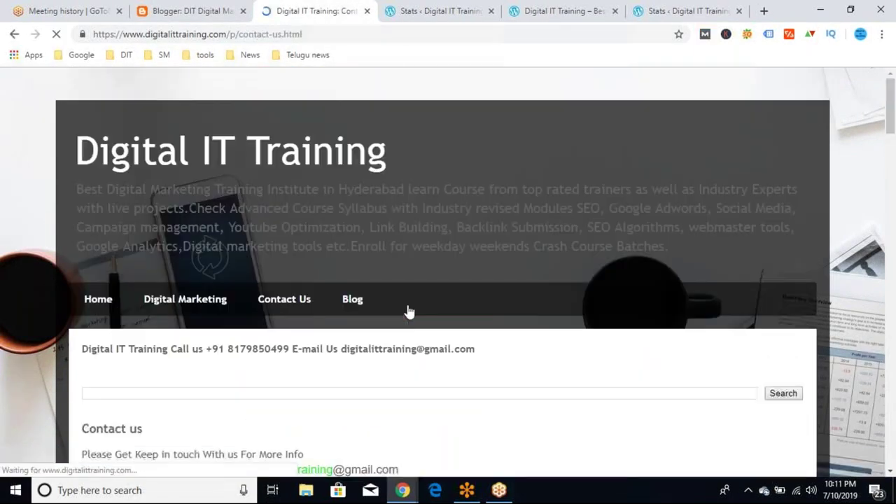
scroll(409, 311, "down", 3)
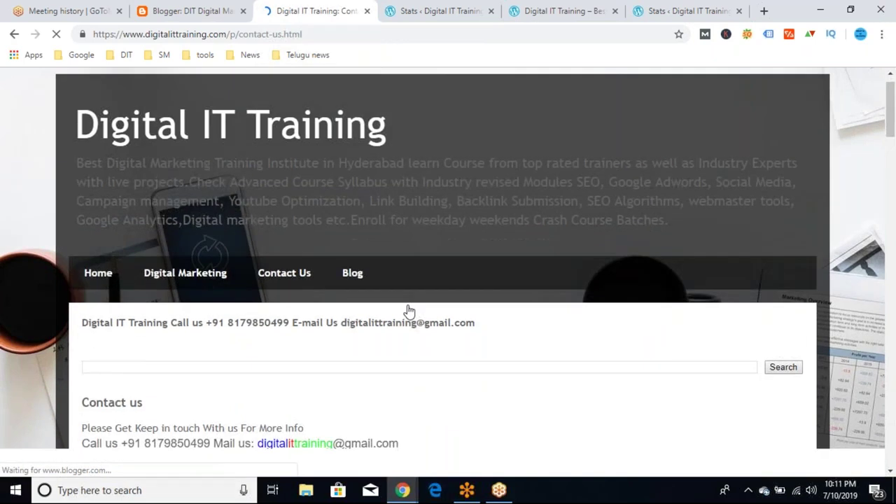
scroll(410, 310, "down", 3)
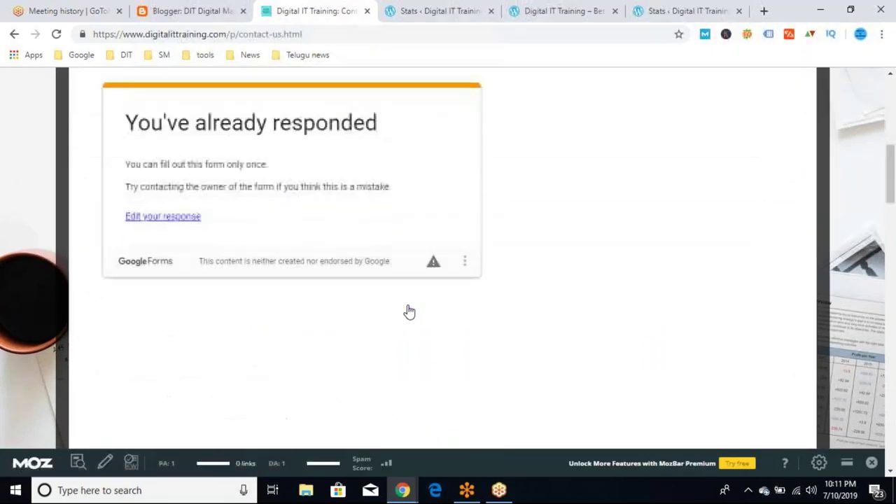
left_click(168, 212)
Step: Examine the fields of the Register Now For Digital Marketing Demo form, from Name and Email to Mode of Training and Message
scroll(174, 218, "down", 3)
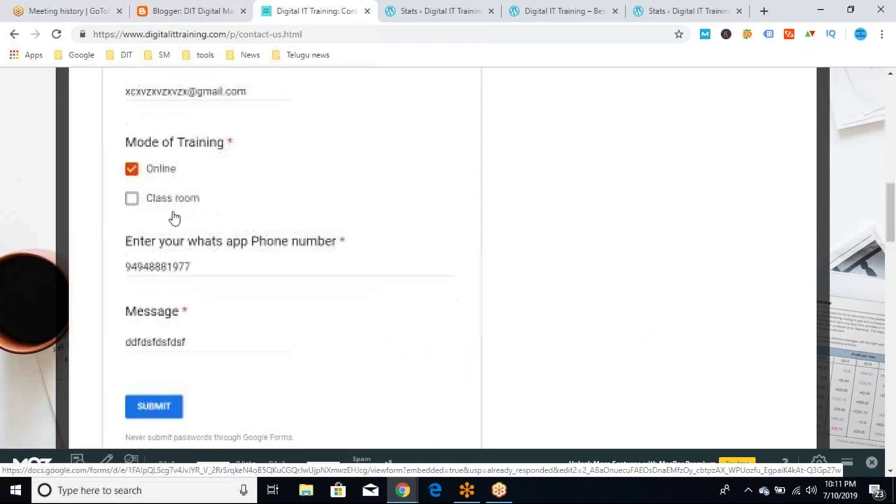
scroll(174, 218, "up", 2)
scroll(174, 217, "up", 6)
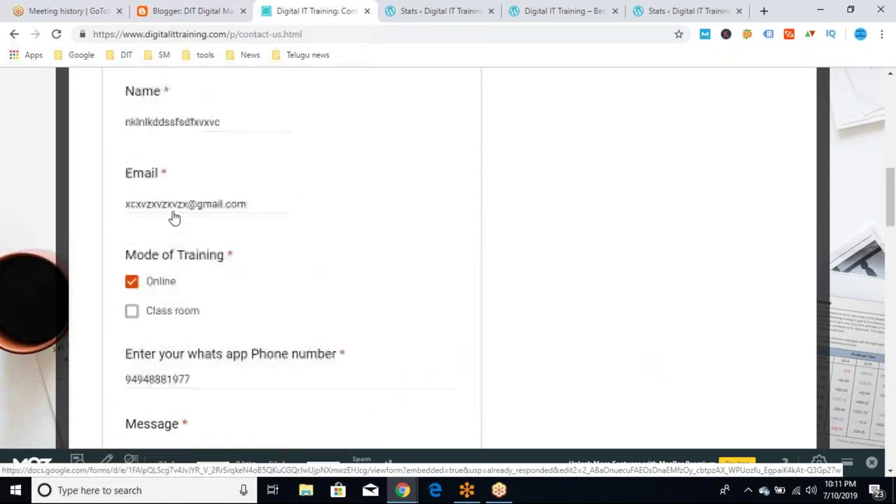
scroll(175, 218, "down", 2)
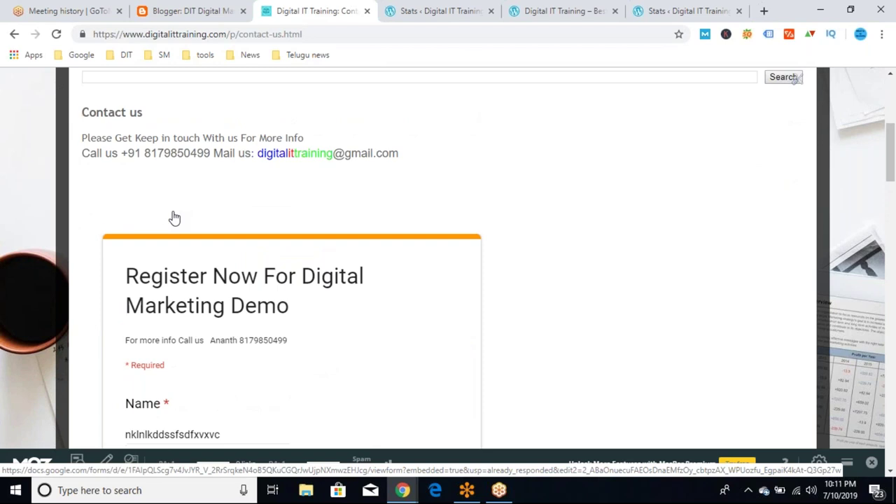
scroll(174, 218, "down", 3)
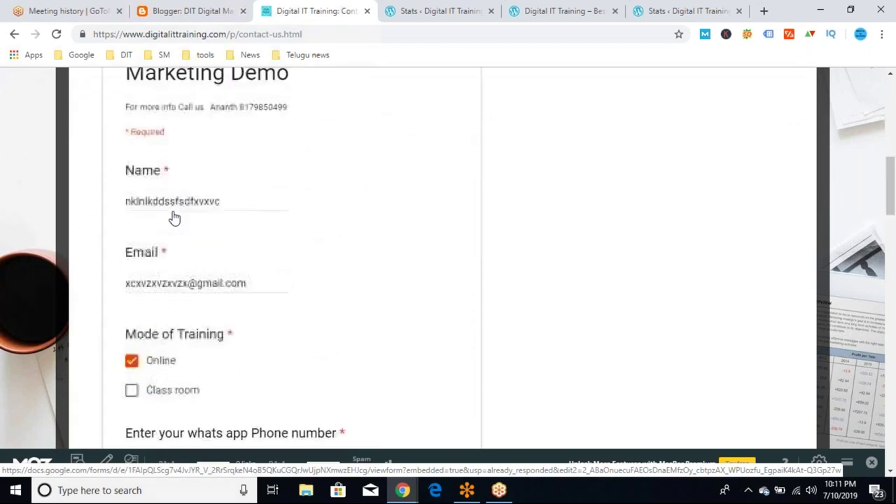
scroll(175, 218, "up", 4)
scroll(174, 217, "down", 1)
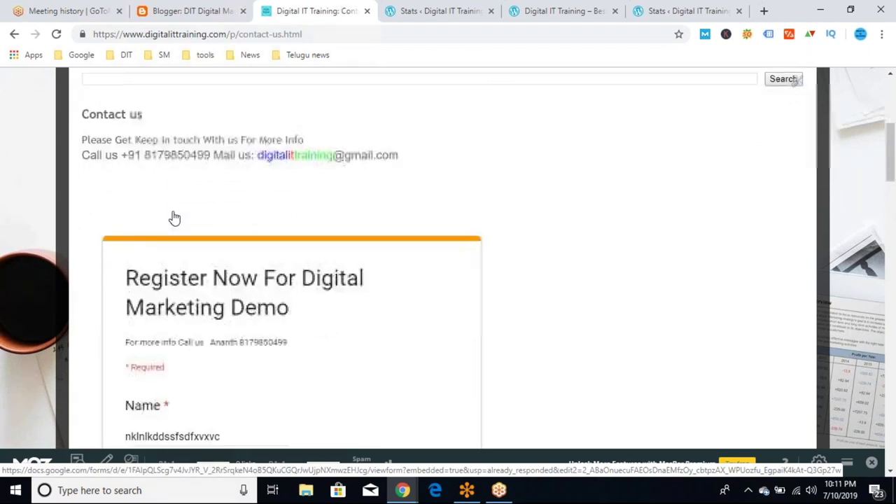
scroll(172, 216, "up", 1)
Step: Return to the WordPress.com Stats dashboard and review the Site, Design and Tools options of Digital IT Training
left_click(406, 10)
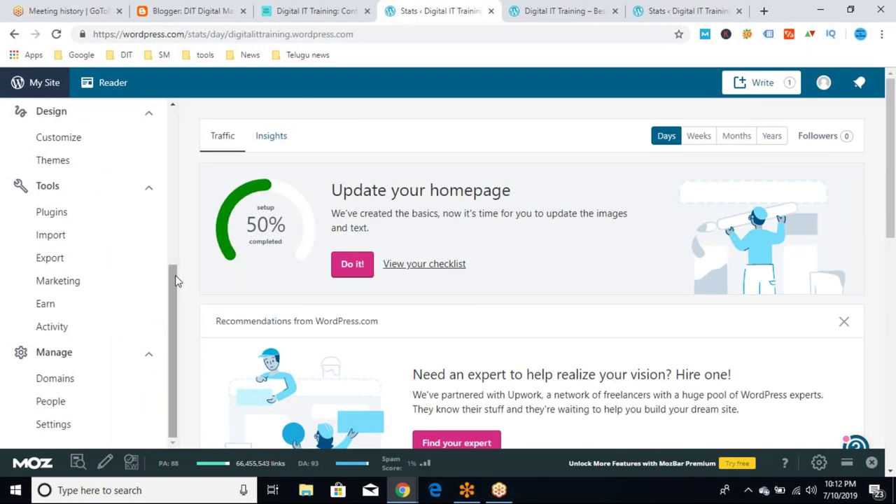
left_click_drag(174, 278, 189, 119)
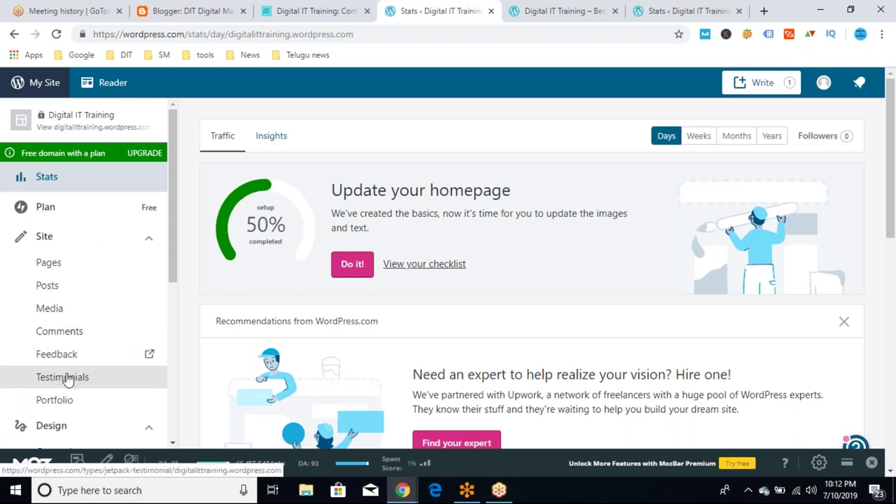
left_click_drag(172, 257, 177, 292)
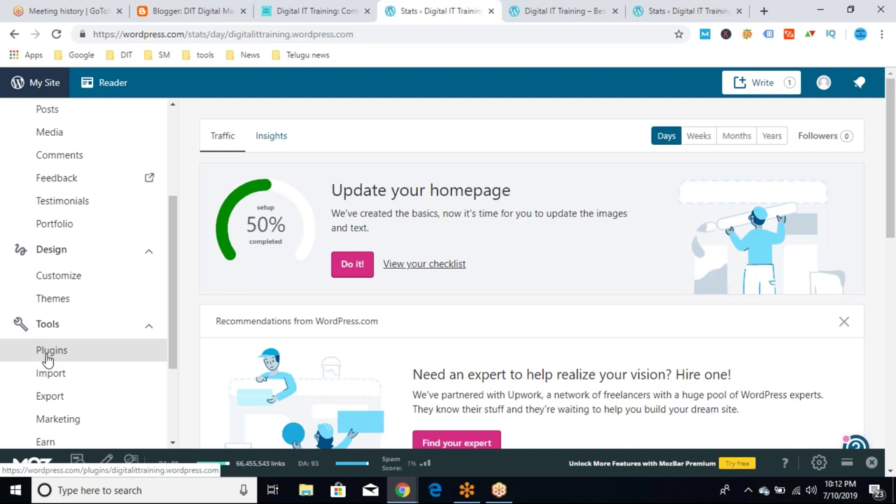
left_click_drag(170, 289, 182, 207)
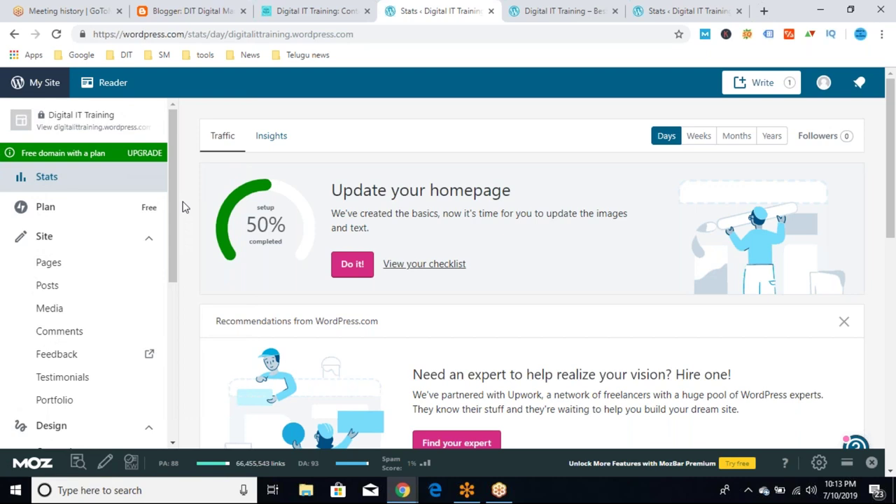
left_click_drag(176, 207, 175, 201)
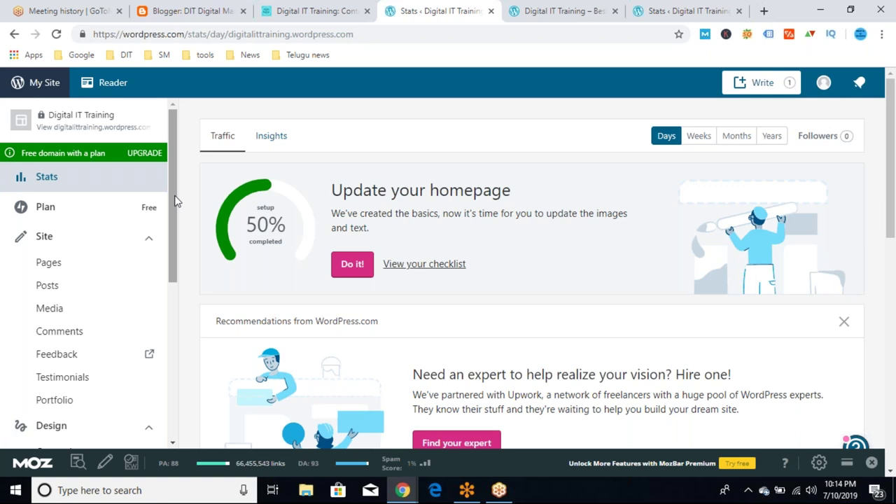
Step: Open the Themes page of the Digital IT Training WordPress site and check where it sits among the Design options
left_click_drag(176, 226, 167, 301)
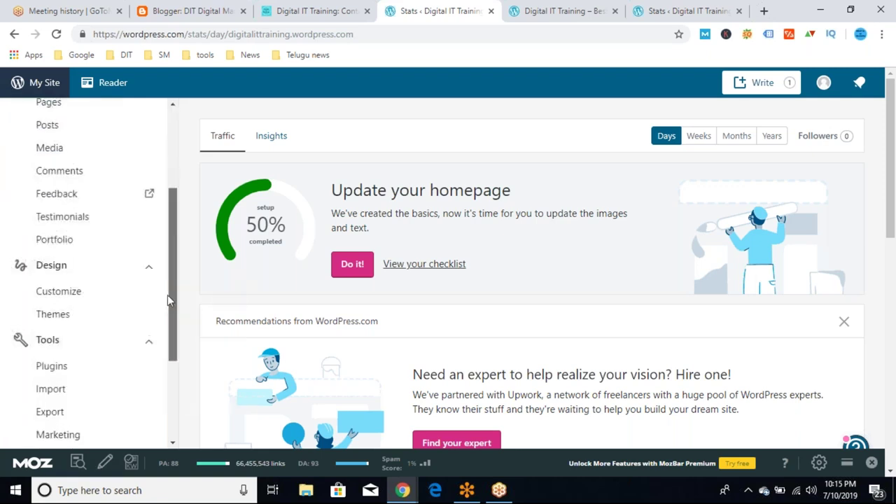
left_click(84, 332)
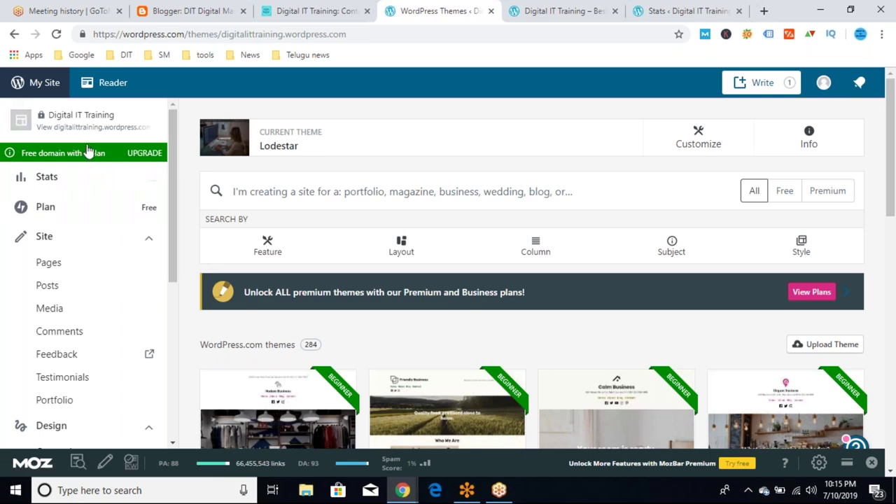
left_click_drag(176, 168, 180, 273)
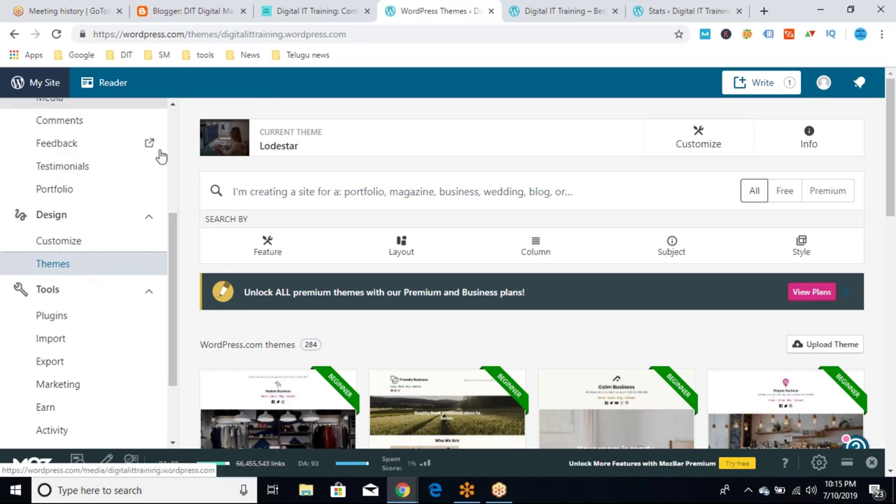
left_click_drag(176, 241, 192, 132)
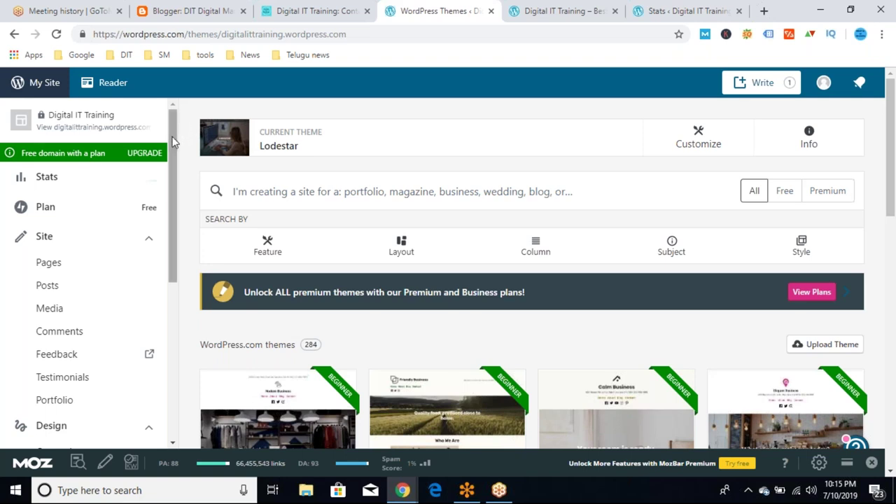
Step: With the Themes page open, examine the site's admin options from Pages and Posts through Plugins, Marketing, Domains and Settings
scroll(177, 149, "down", 1)
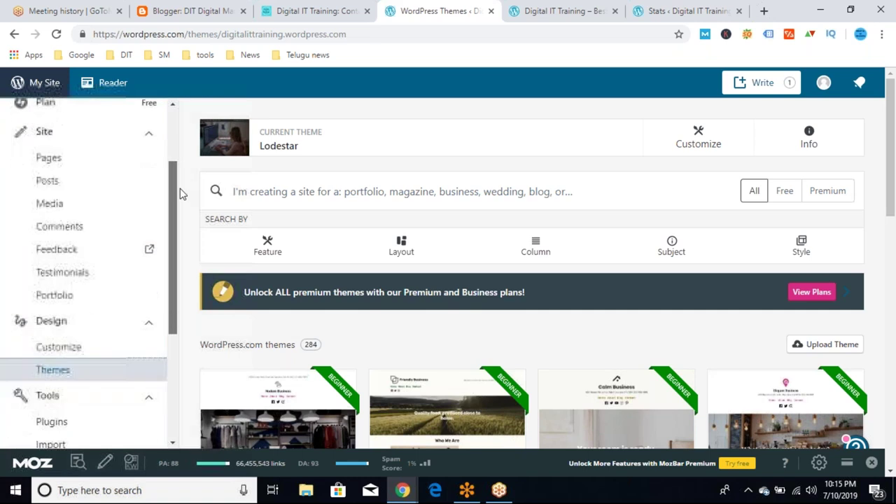
scroll(184, 157, "up", 1)
scroll(189, 193, "down", 1)
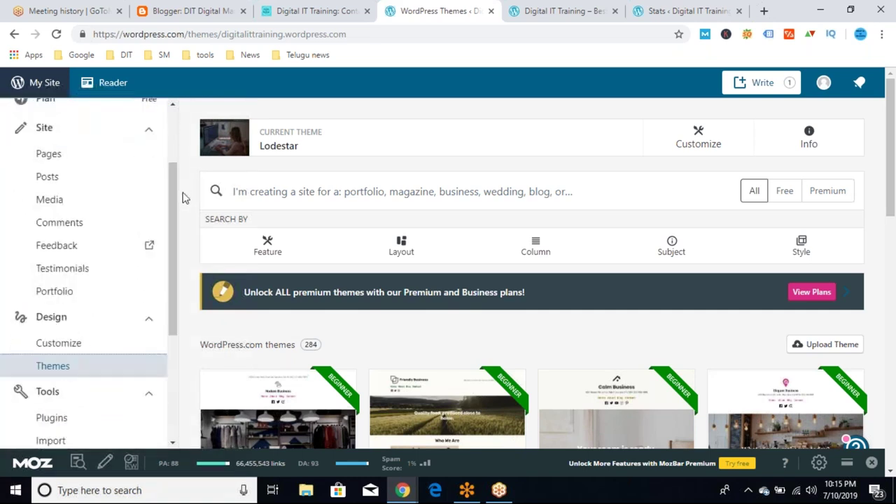
left_click_drag(176, 189, 168, 129)
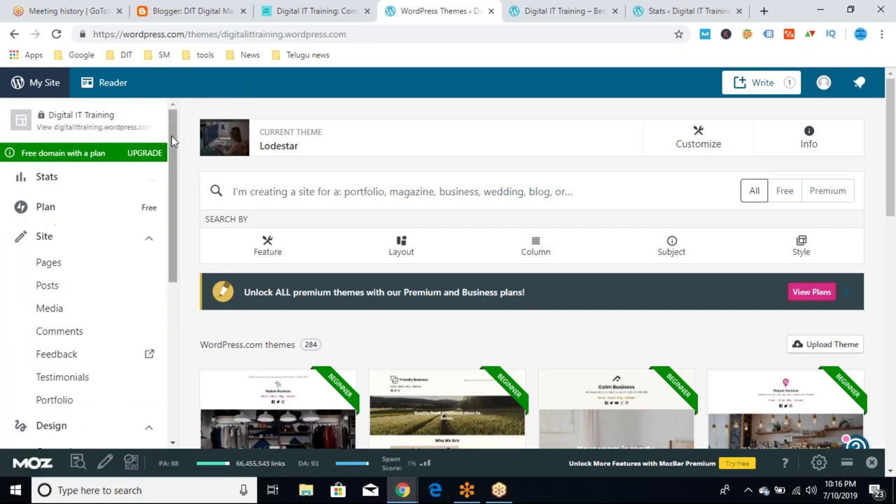
left_click_drag(172, 140, 182, 96)
left_click_drag(173, 123, 178, 184)
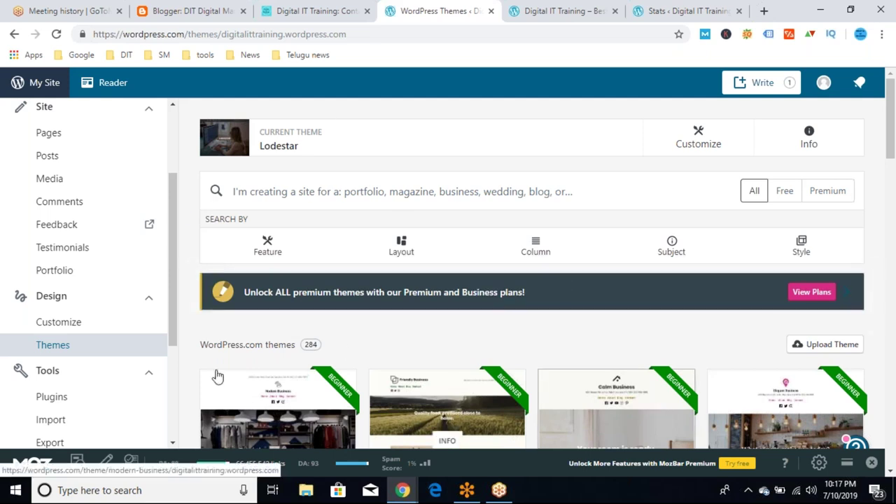
left_click_drag(170, 324, 180, 386)
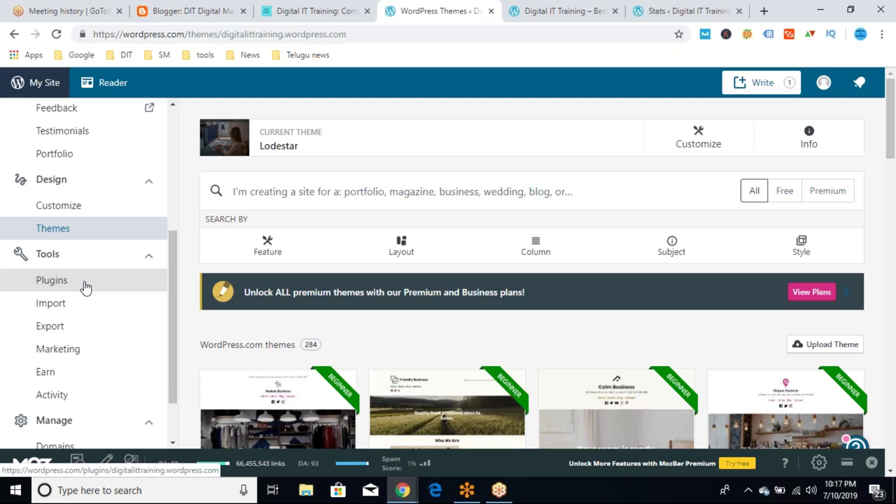
scroll(84, 287, "down", 1)
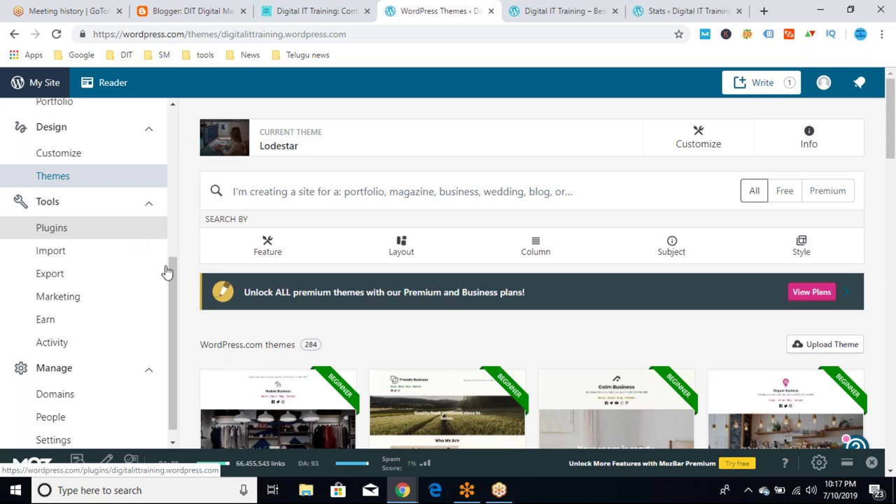
left_click_drag(175, 295, 176, 302)
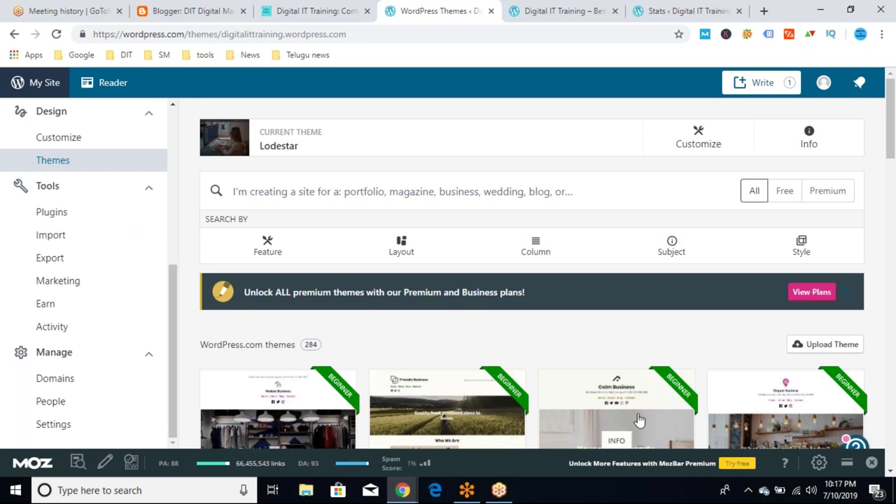
Step: Hide the MozBar overlay, and view and dismiss the WordPress.com help suggestions about themes
left_click(872, 460)
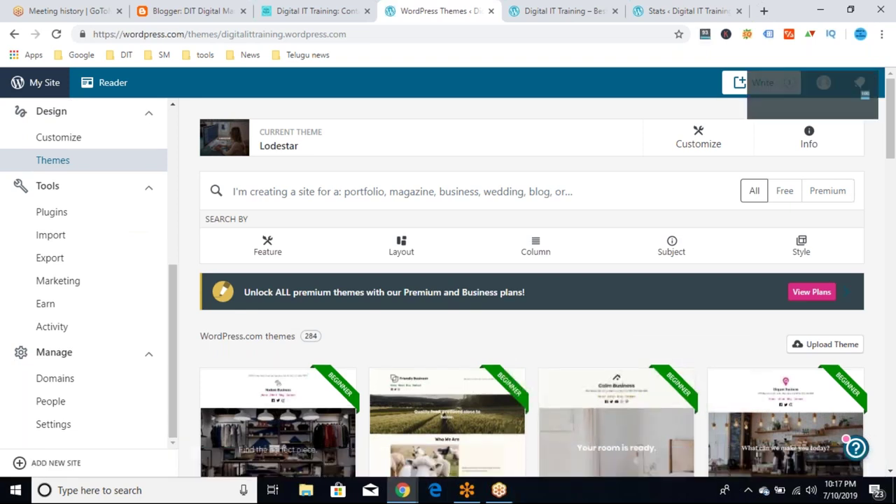
left_click(857, 451)
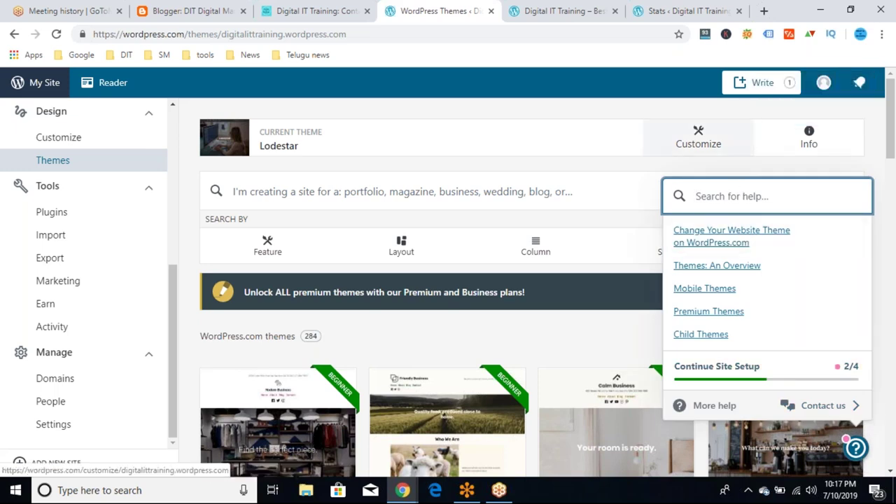
left_click(633, 173)
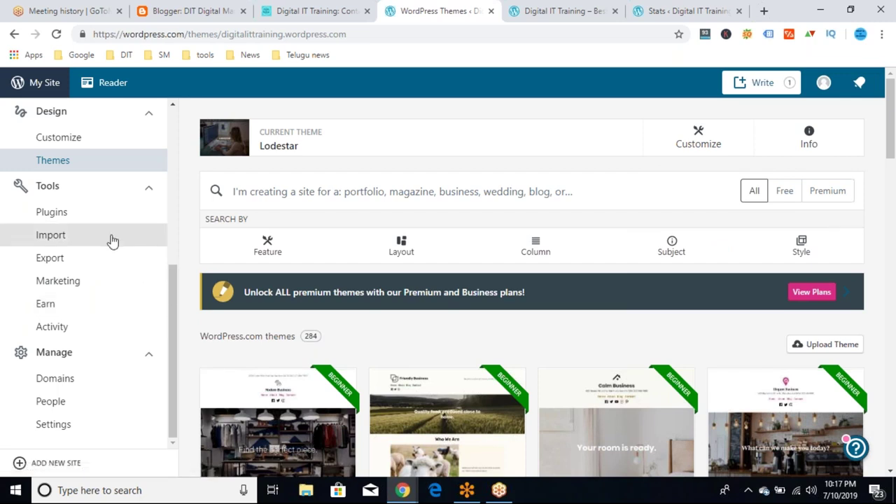
Step: View the WordPress site's plugin browser, and return to the Contact us page of the Digital IT Training blog
left_click(122, 213)
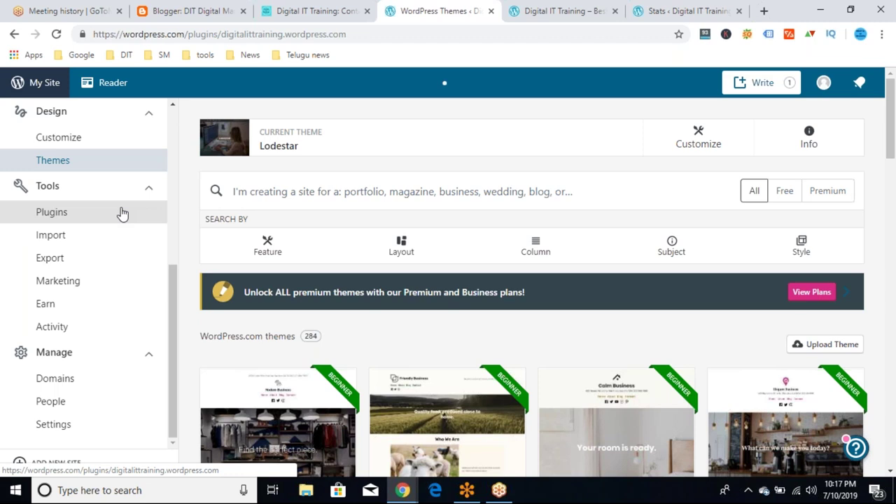
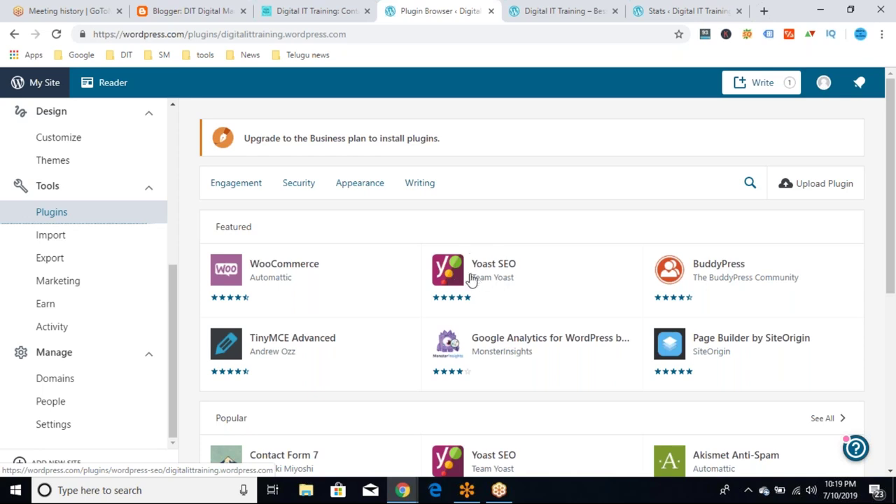
left_click(289, 9)
scroll(313, 127, "up", 5)
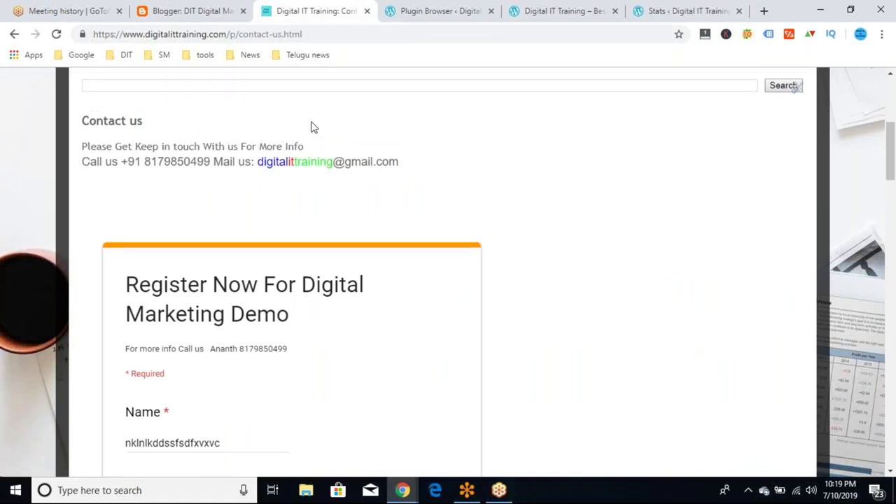
Step: Return to the blog's home page, discarding the unsaved contact form entries, and highlight the green welcome heading
left_click(89, 289)
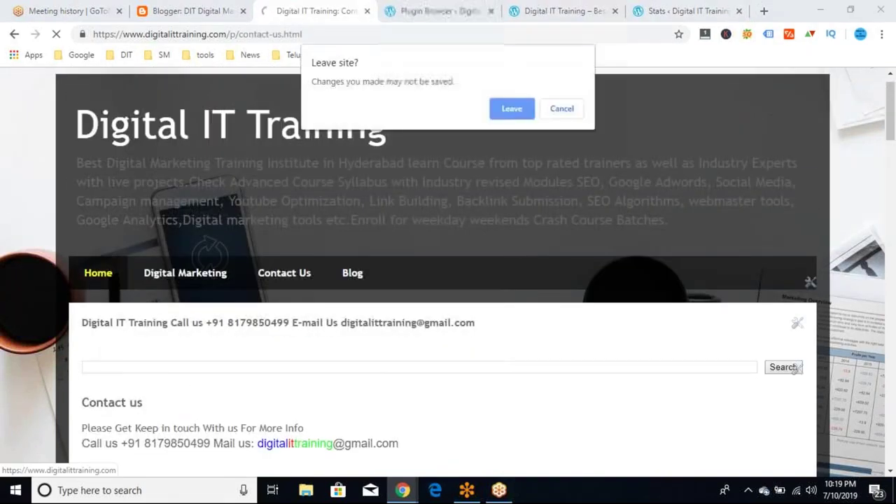
left_click(510, 110)
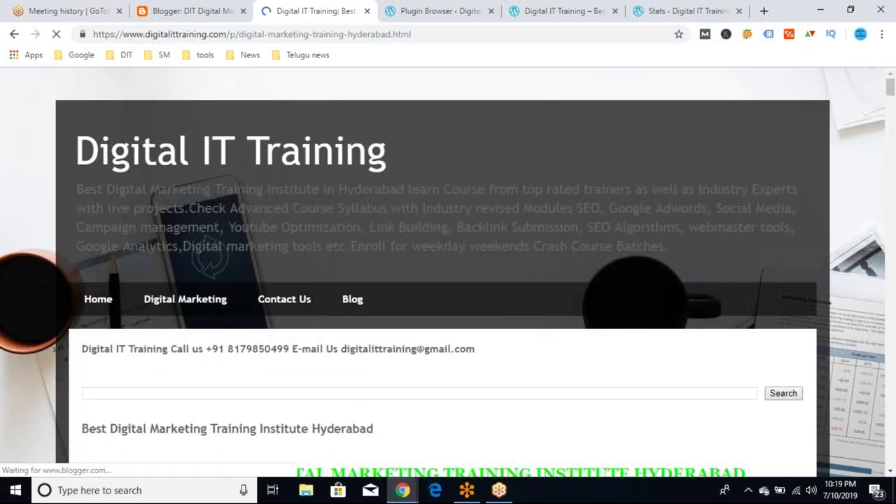
scroll(448, 280, "down", 2)
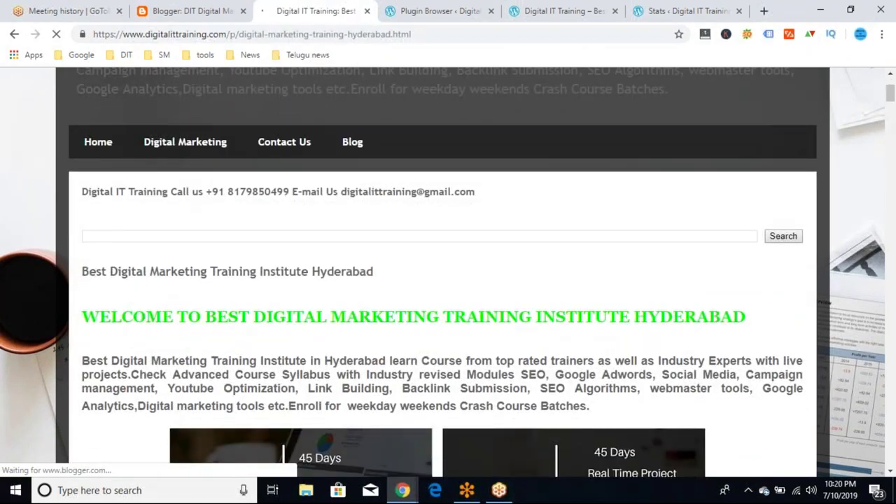
scroll(440, 138, "down", 2)
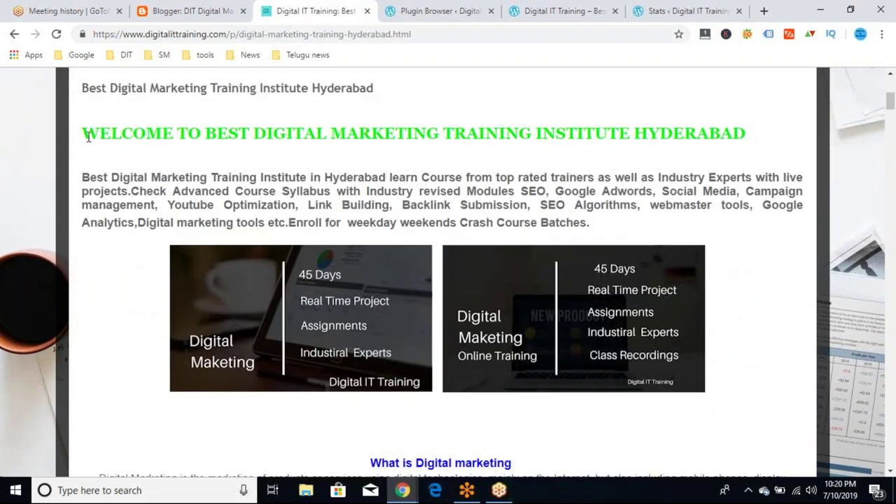
left_click_drag(87, 137, 733, 134)
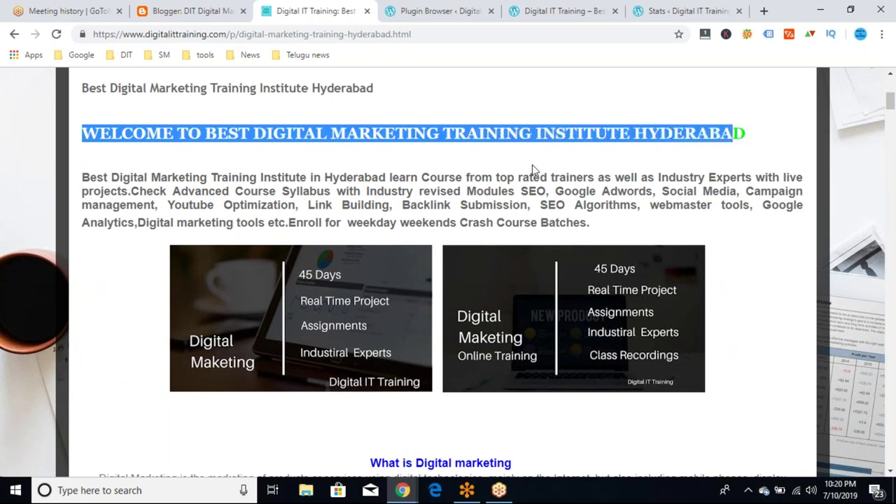
Step: Highlight the keyword phrase "DIGITAL MARKETING TRAINING INSTITUTE HYDERABAD" within the home page's welcome heading
scroll(533, 165, "down", 1)
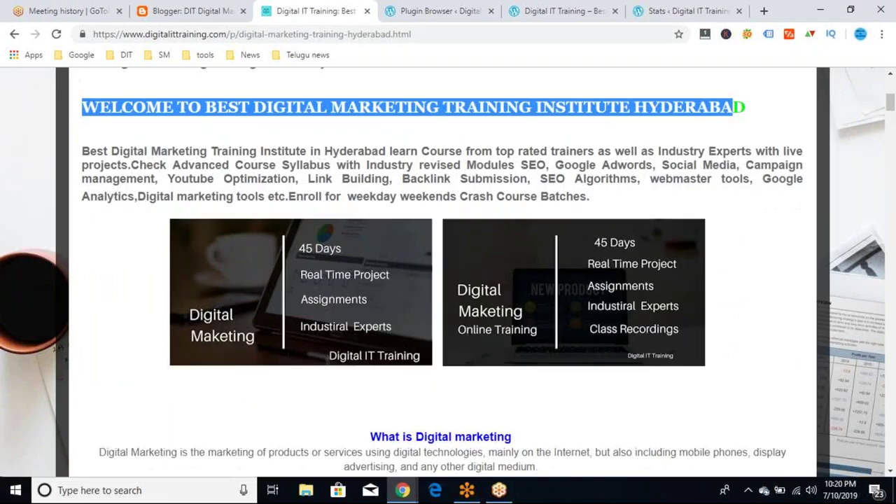
scroll(532, 165, "up", 1)
scroll(350, 176, "up", 1)
left_click(253, 159)
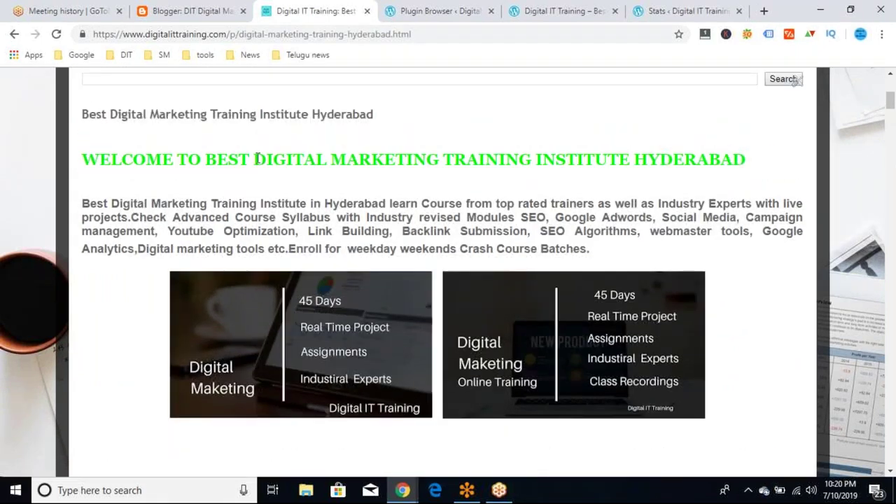
key("shift+End")
mouse_move(747, 159)
left_mouse_down()
mouse_move(83, 159)
mouse_move(744, 161)
mouse_move(734, 161)
left_mouse_up()
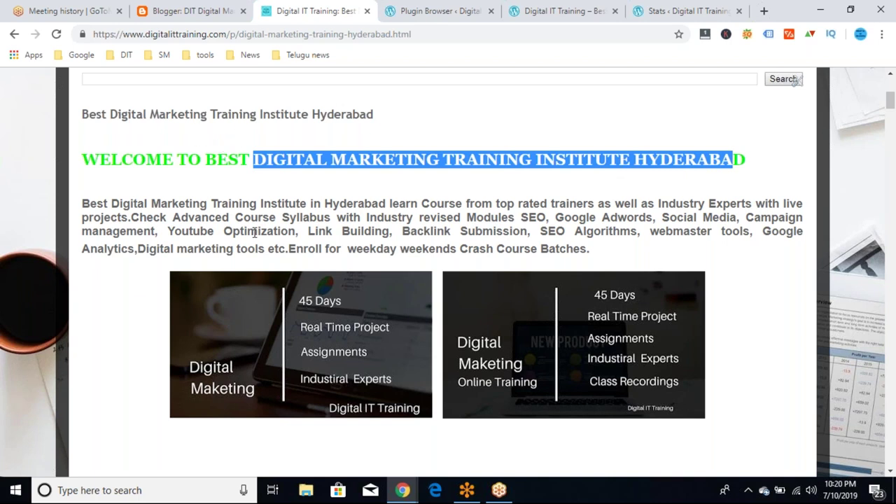
Step: Look through the home page's course sections and highlight "Digital Marketing Training" in the "Why should you go for" heading
scroll(254, 233, "down", 8)
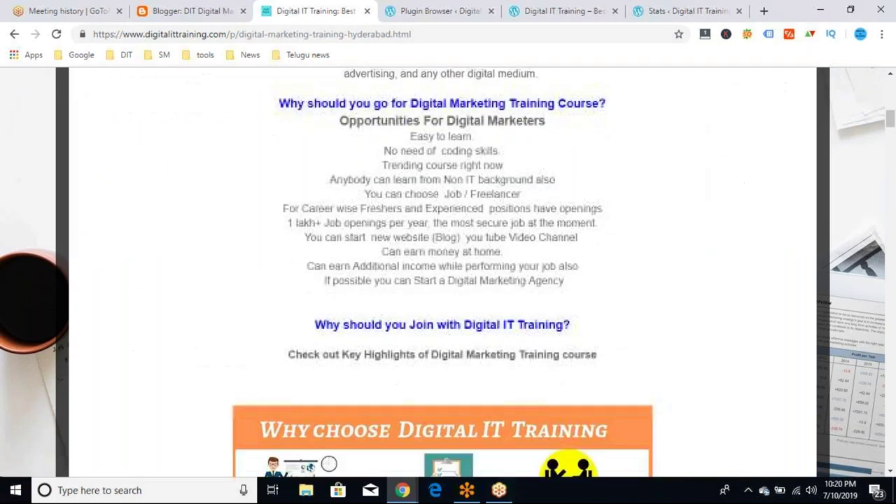
scroll(442, 270, "down", 5)
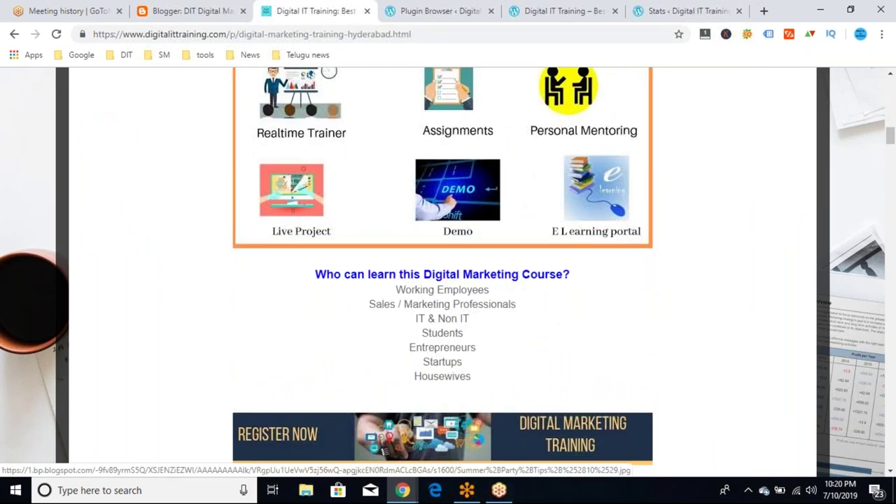
scroll(442, 267, "up", 2)
scroll(443, 270, "up", 4)
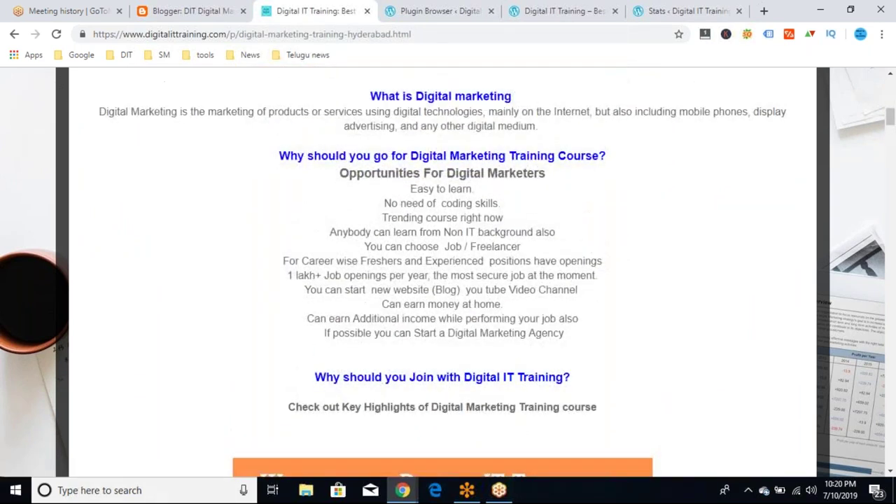
left_click_drag(413, 182, 547, 184)
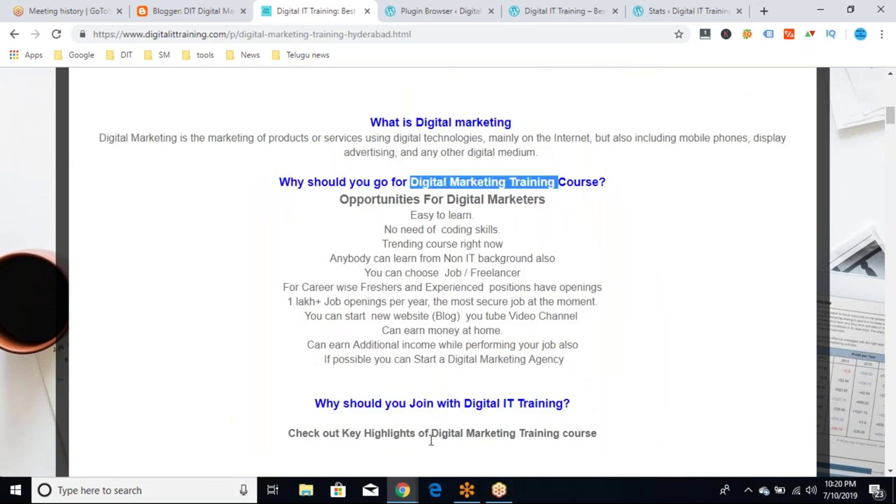
left_click_drag(420, 433, 427, 434)
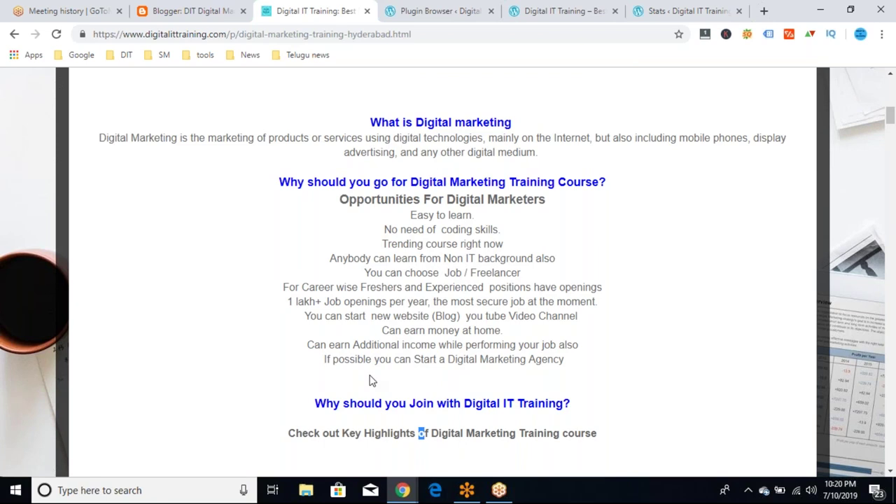
Step: Open the Yoast SEO plugin's details from the WordPress site's plugin browser and view its description
left_click(454, 13)
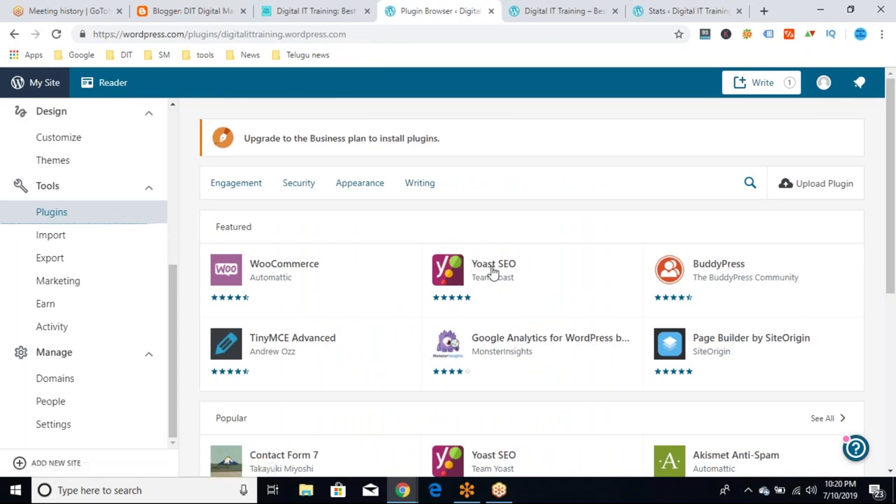
scroll(479, 299, "down", 1)
scroll(480, 299, "down", 3)
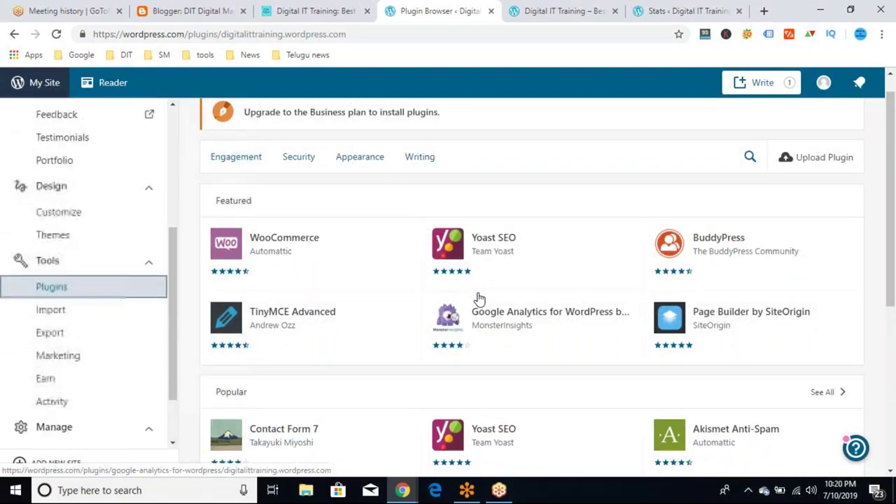
left_click(473, 246)
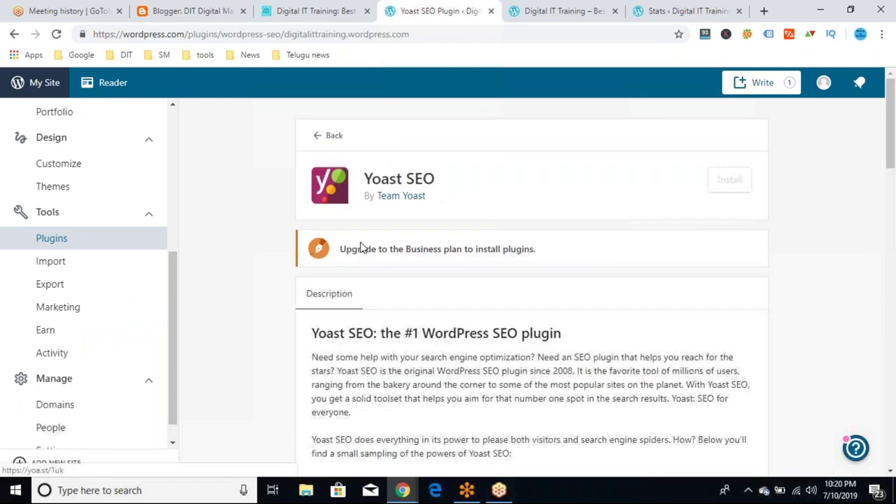
scroll(372, 323, "down", 3)
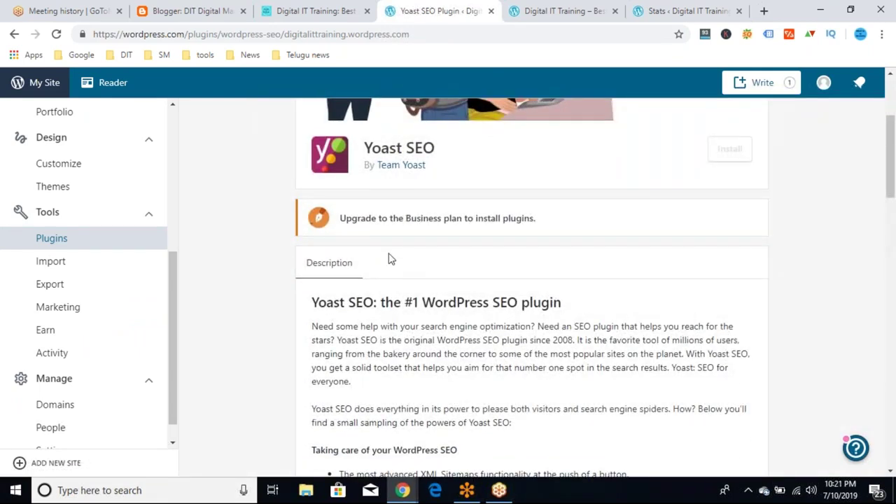
scroll(390, 259, "up", 3)
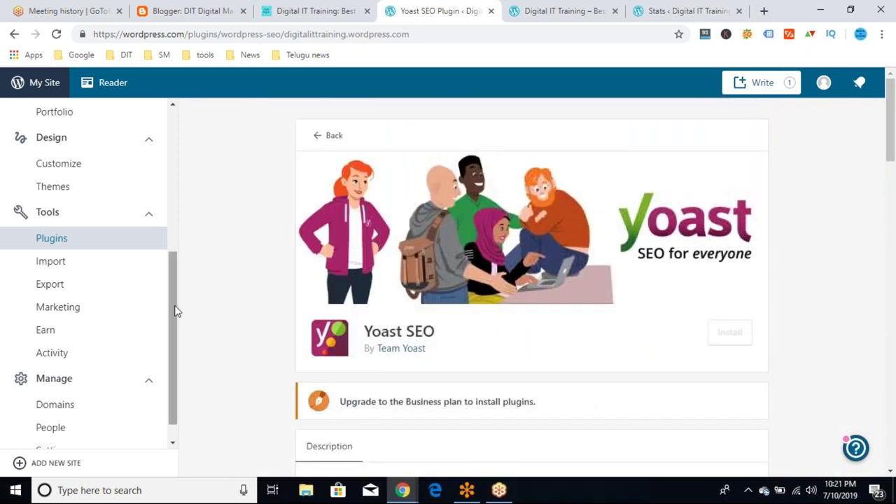
Step: Open the WordPress site's Pages list, and view the blank new-page editor before returning to the list
scroll(173, 266, "up", 1)
left_click_drag(173, 266, 186, 160)
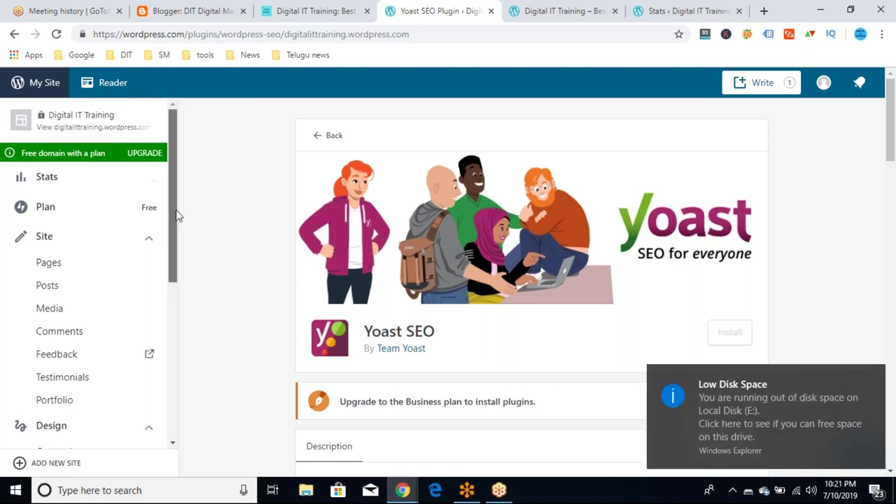
left_click(874, 377)
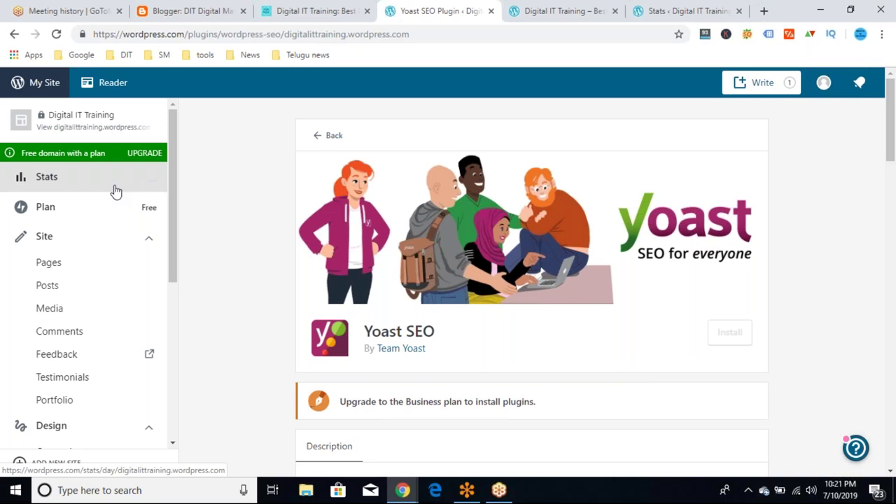
left_click(73, 264)
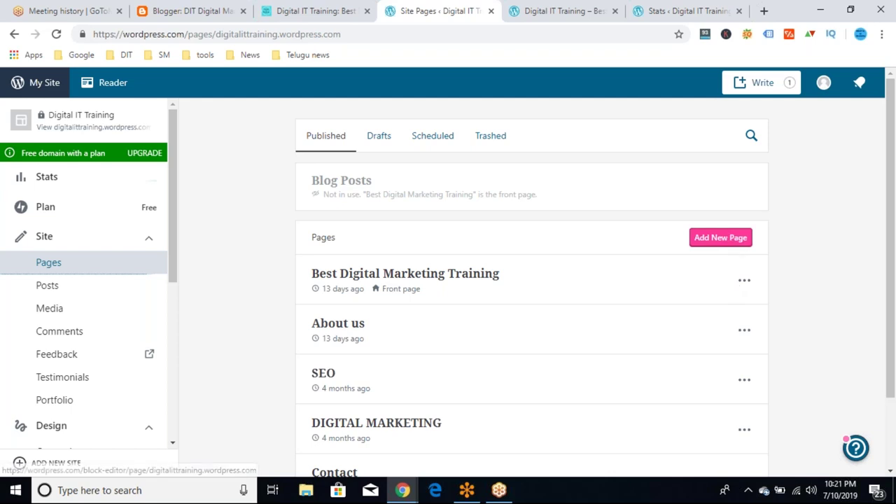
left_click(728, 239)
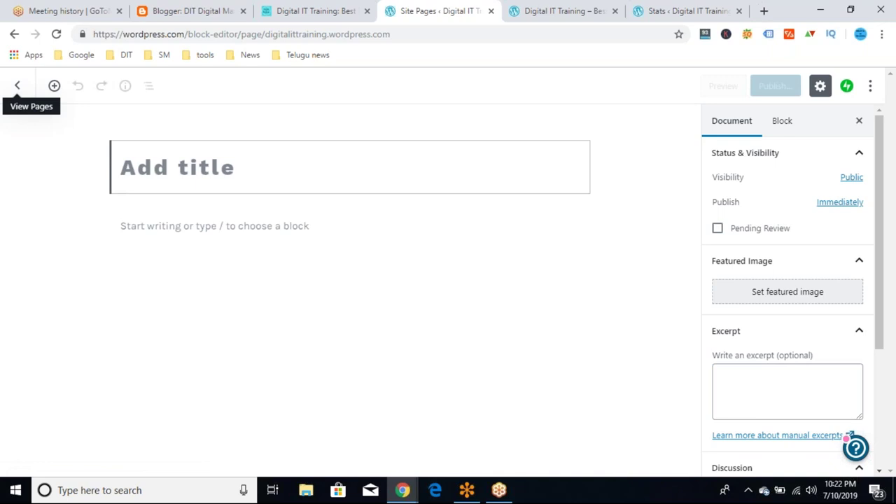
left_click(17, 91)
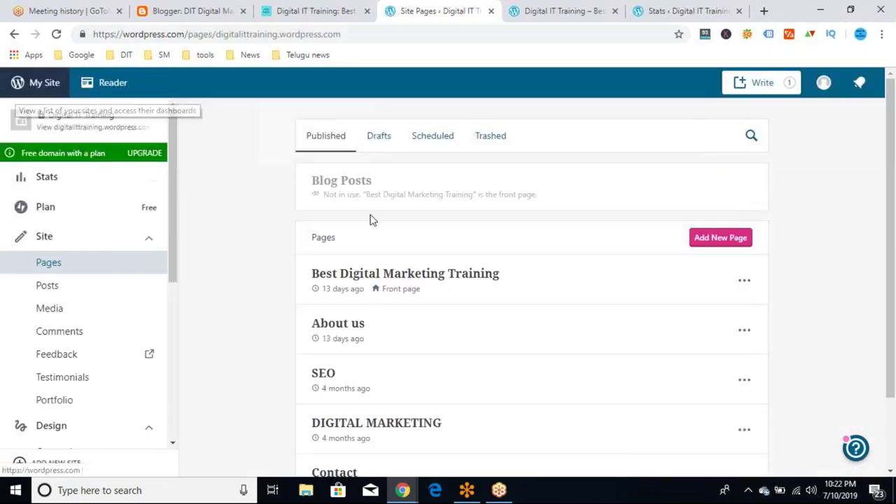
Step: Open the "Best Digital Marketing Training" front page in the block editor and highlight its title
left_click(471, 279)
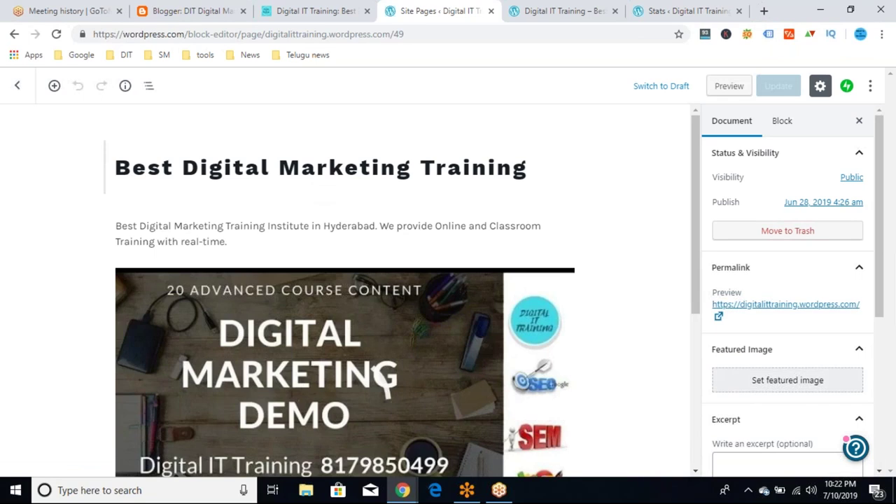
left_click(303, 167)
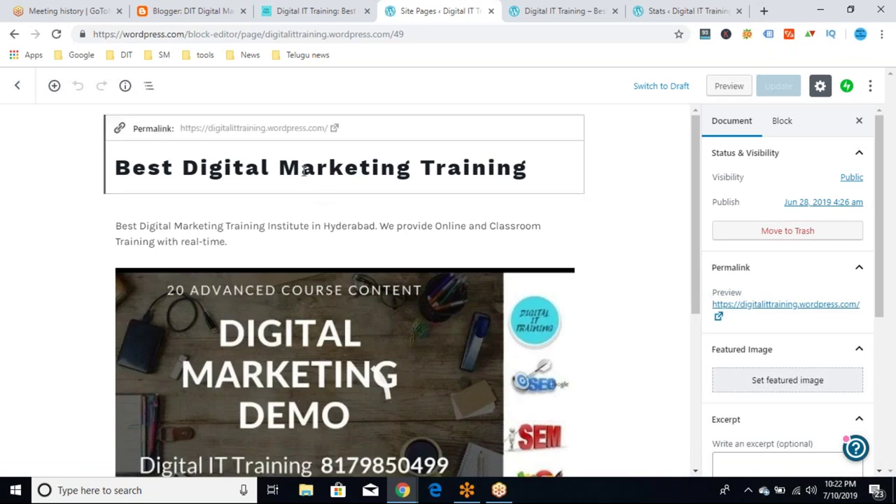
triple_click(302, 168)
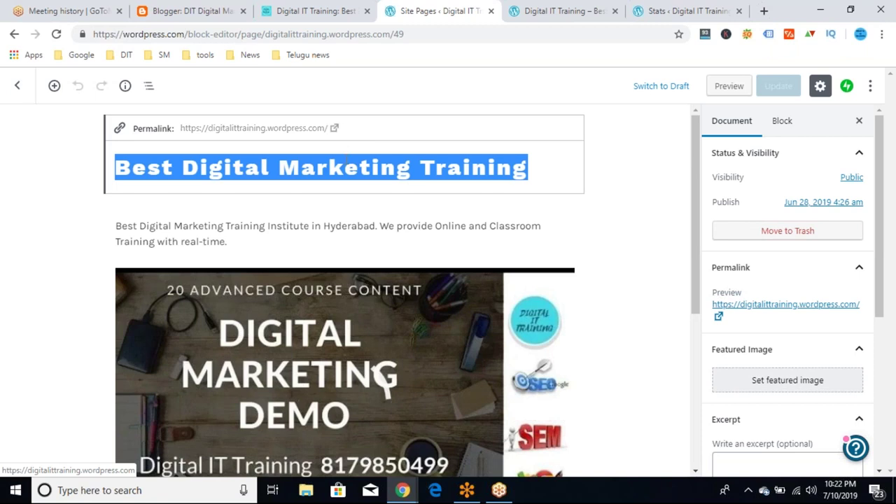
left_click(330, 168)
key("End")
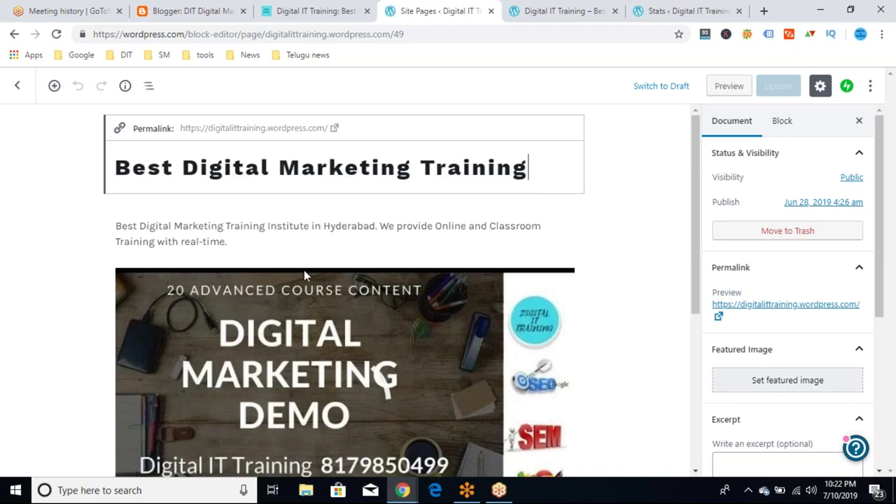
Step: Select the introductory paragraph below the page title to show its block settings, and look over the page content
left_click(304, 270)
left_click(325, 177)
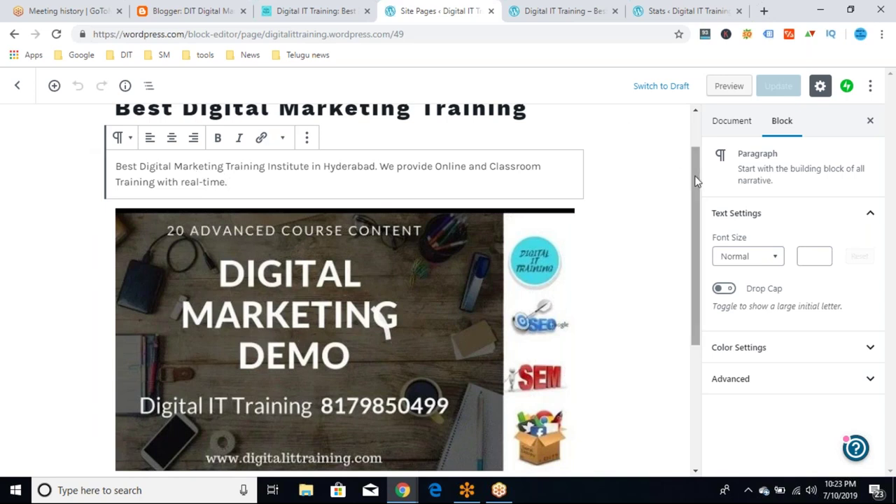
left_click_drag(697, 180, 700, 158)
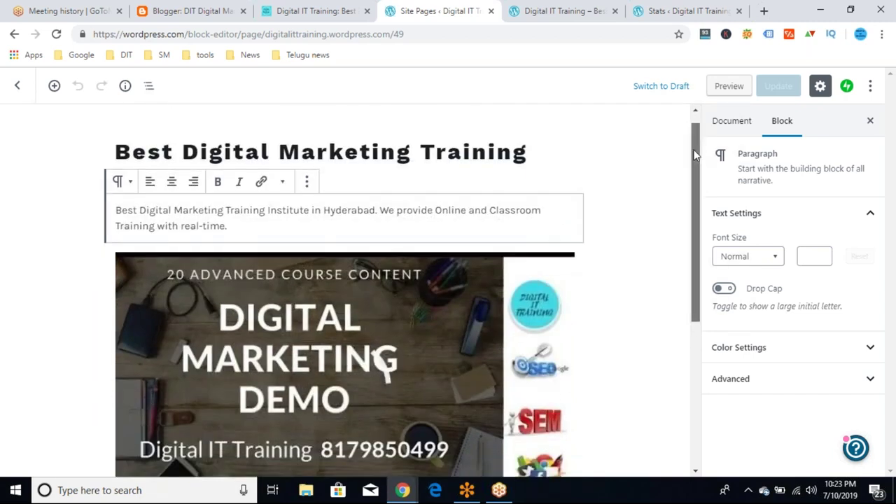
scroll(696, 155, "up", 1)
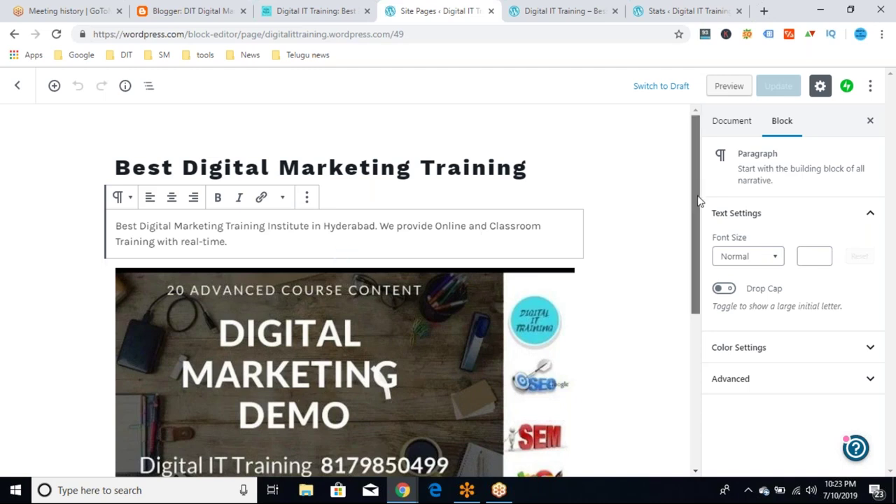
mouse_move(697, 201)
left_mouse_down()
mouse_move(700, 211)
mouse_move(700, 187)
left_mouse_up()
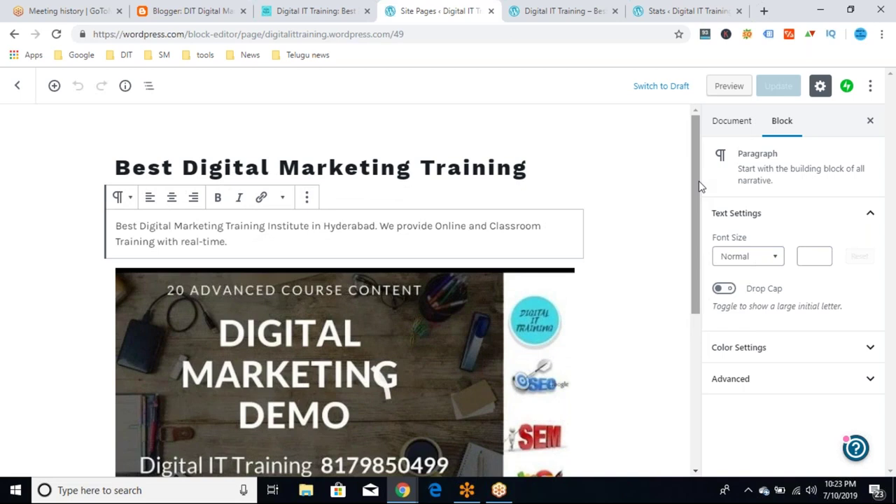
Step: Check the live WordPress site and the Stats dashboard, and open the site's plugin browser from there
left_click(575, 16)
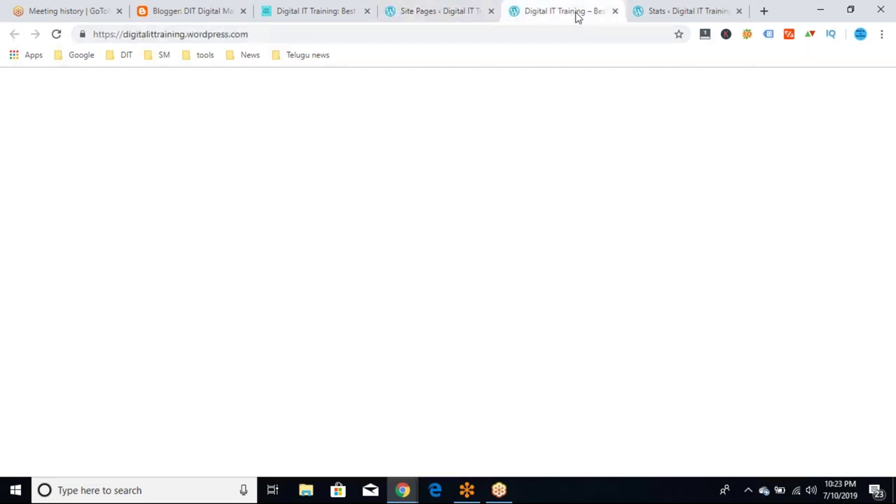
left_click(643, 12)
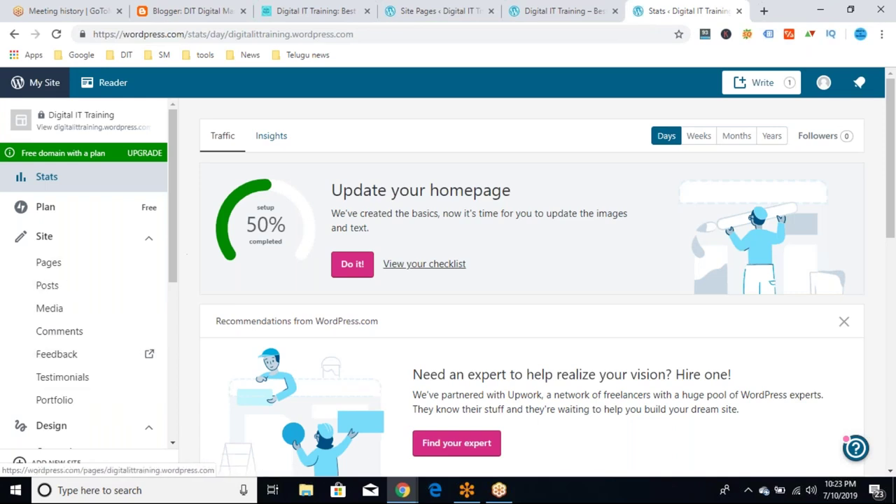
left_click_drag(175, 261, 172, 336)
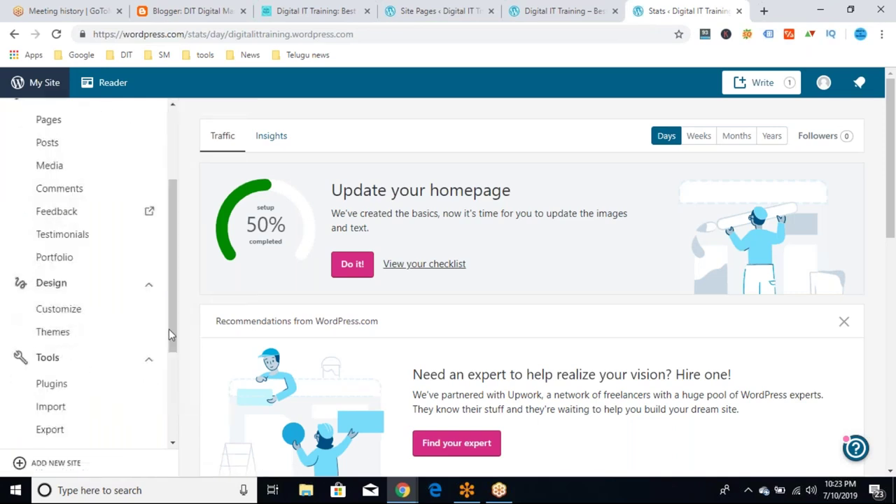
left_click(100, 384)
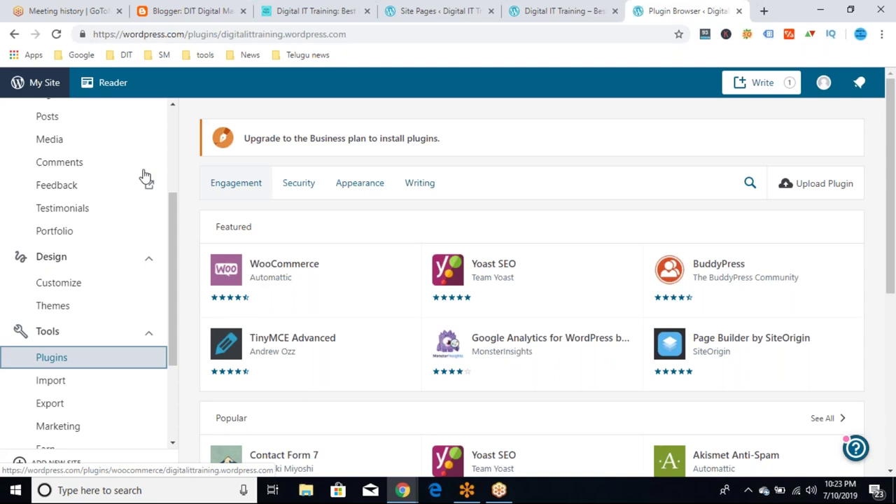
Step: Return to the WordPress site's Pages list and start a new blank page in the block editor
left_click_drag(172, 210, 169, 119)
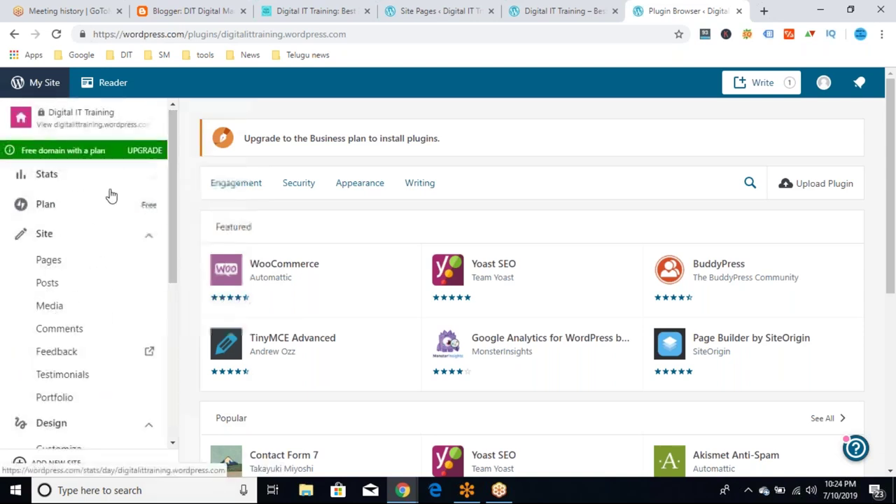
left_click(564, 11)
left_click(655, 12)
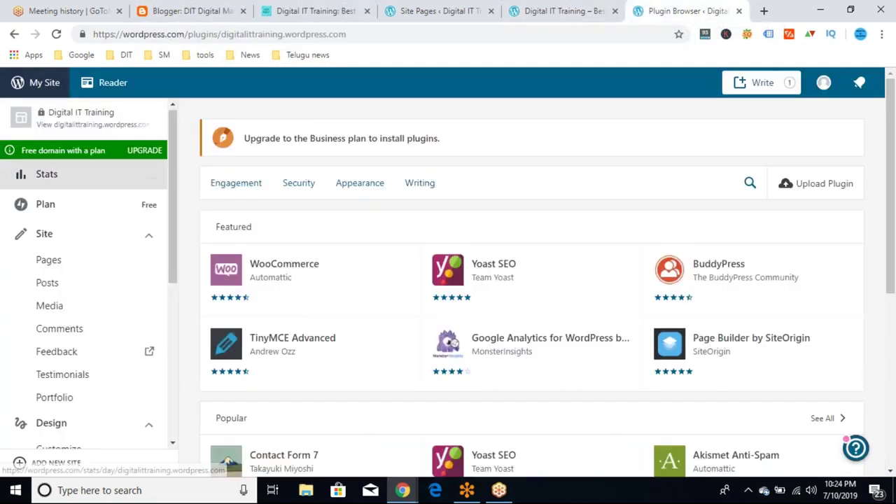
left_click(66, 260)
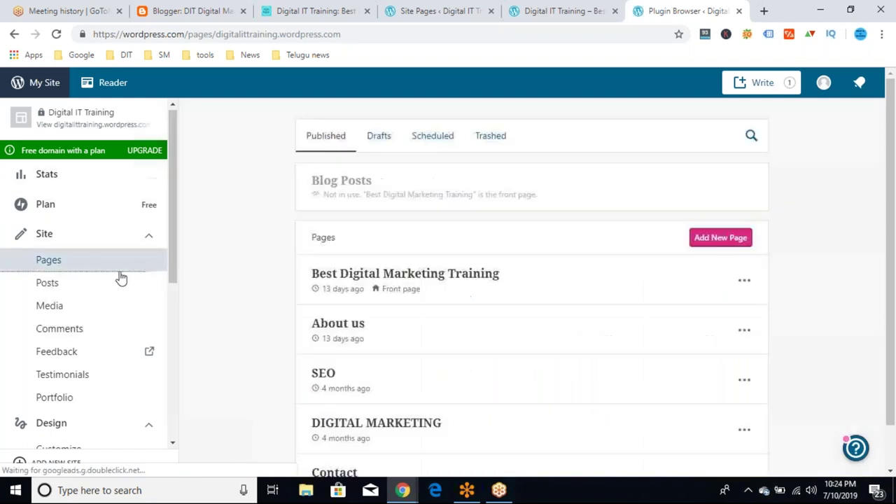
left_click(721, 241)
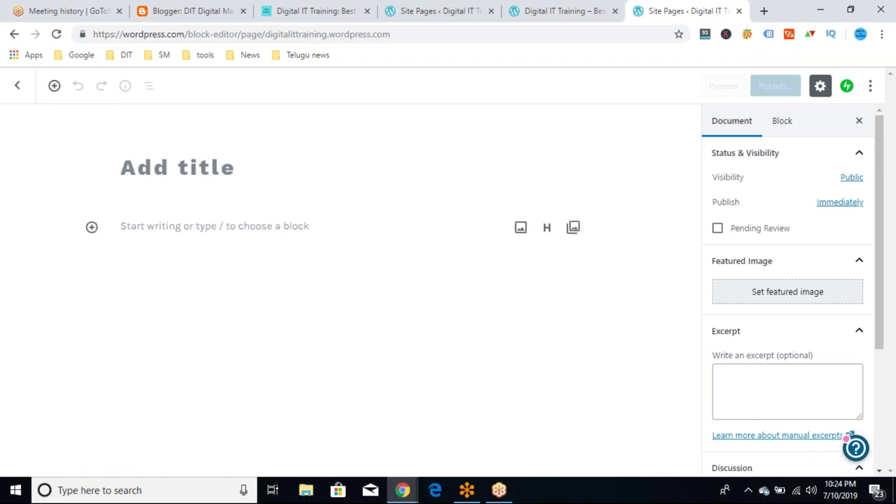
Step: Look over the available block categories, insert a Gallery block below the empty page title, and open the file chooser for uploading its images
left_click(128, 227)
left_click(92, 228)
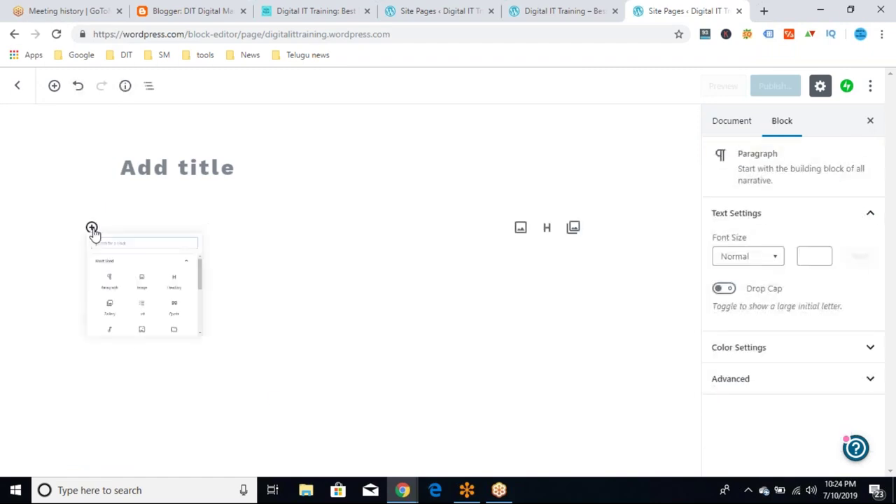
mouse_move(339, 320)
left_mouse_down()
mouse_move(340, 380)
mouse_move(343, 317)
left_mouse_up()
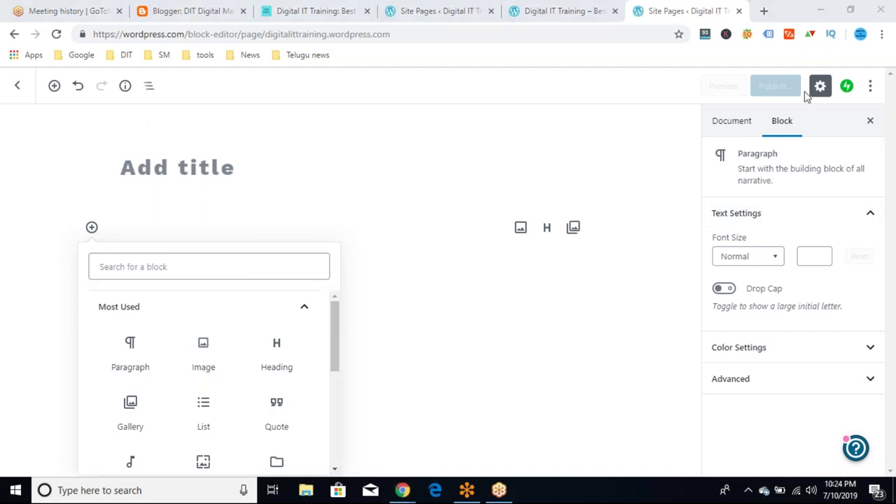
left_click(890, 303)
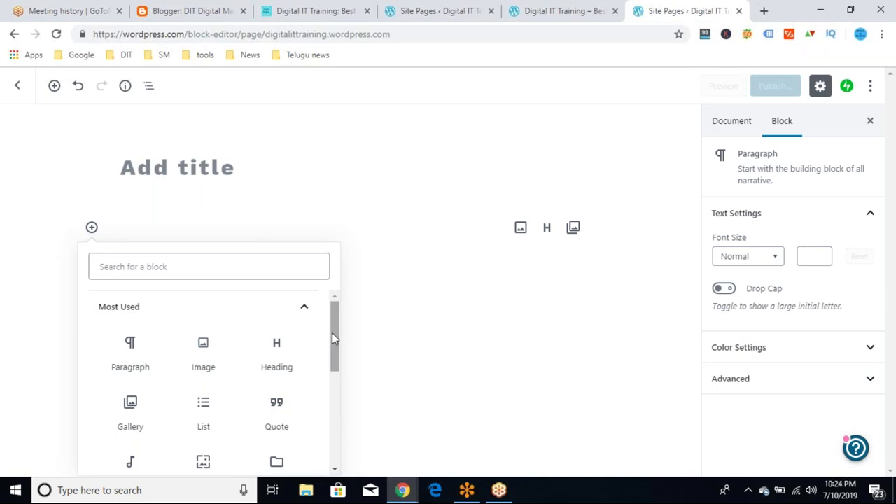
left_click(309, 315)
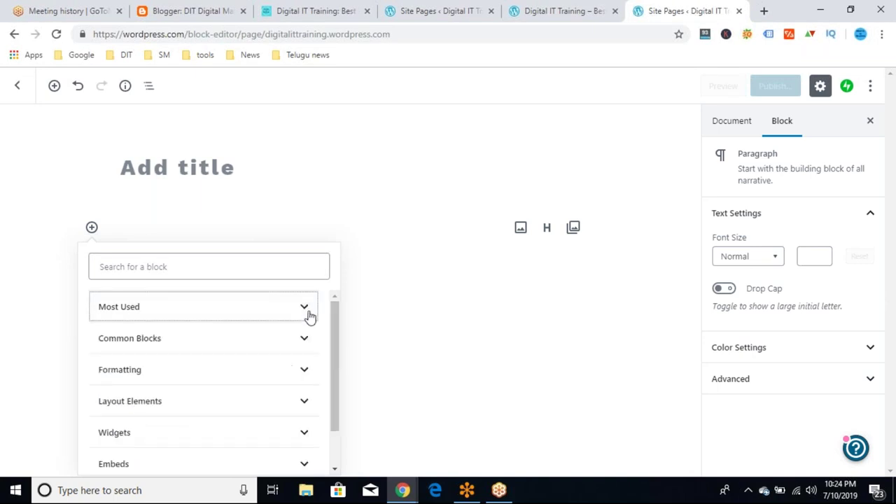
left_click(309, 316)
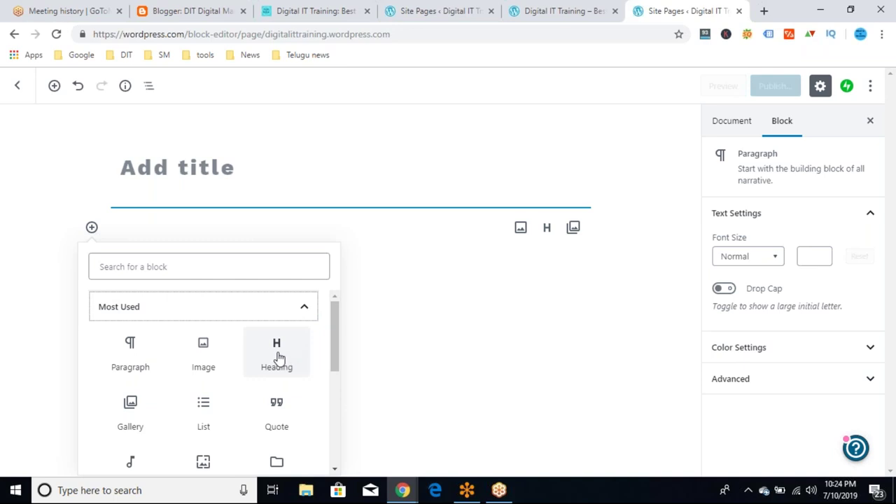
left_click(132, 413)
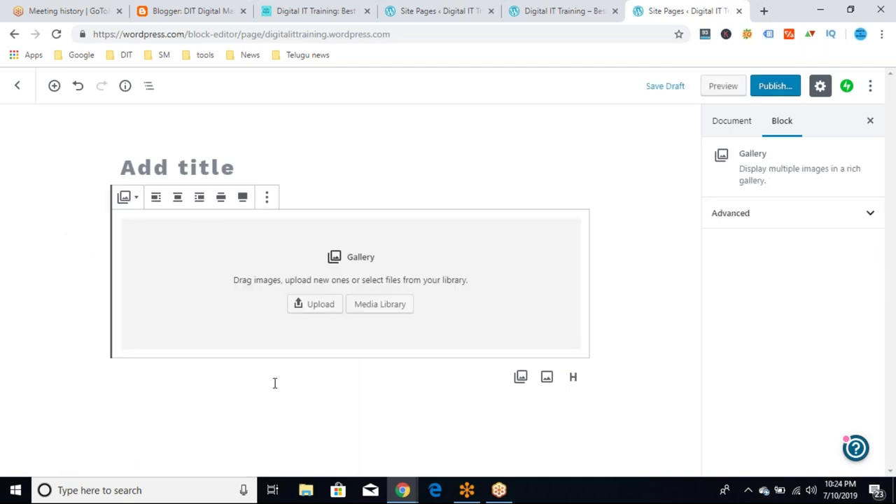
left_click(316, 308)
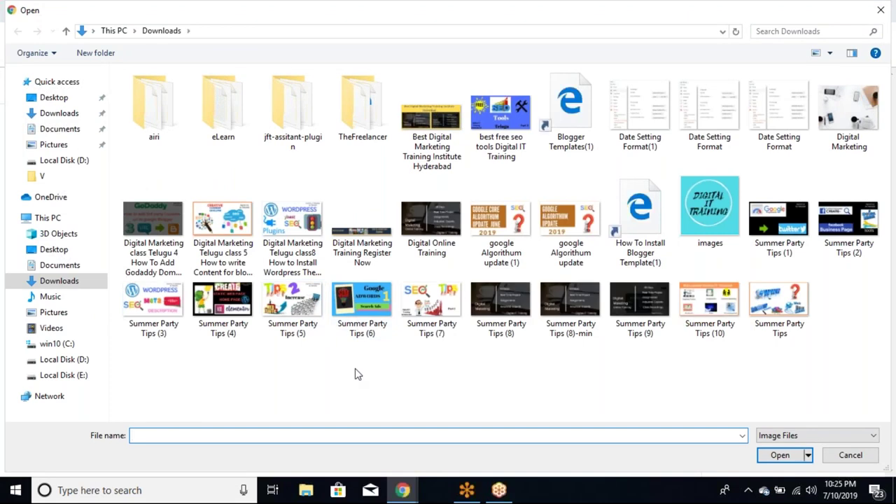
Step: Upload the "best free seo tools Digital IT Training" image from Downloads into the Gallery block
left_click(485, 144)
left_click(779, 455)
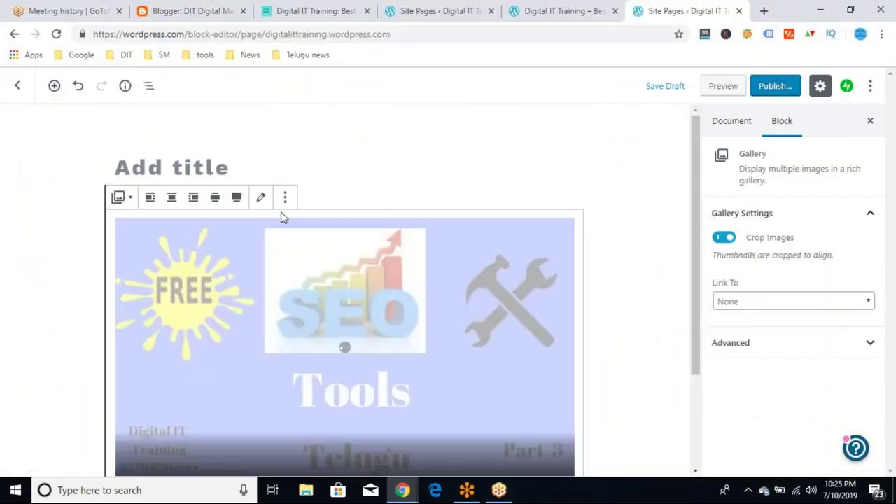
left_click(301, 311)
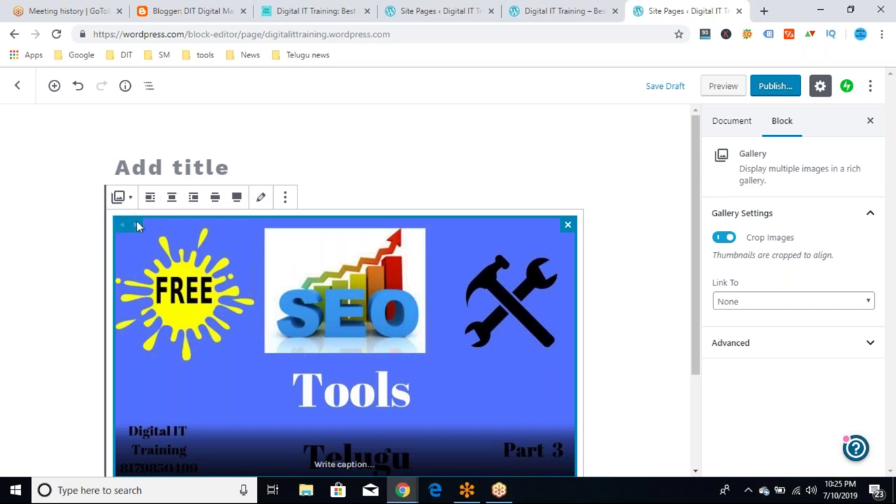
Step: Transform the Gallery block with the SEO tools image into a Tiled Gallery
left_click(285, 200)
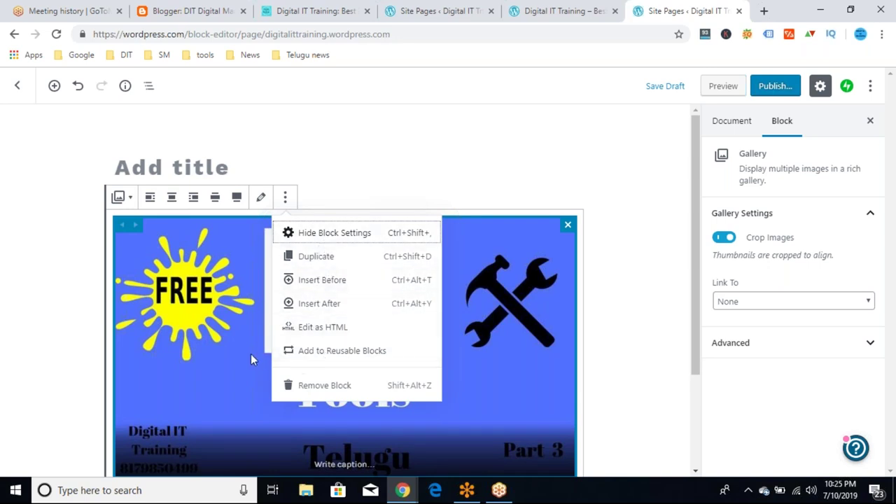
key("Escape")
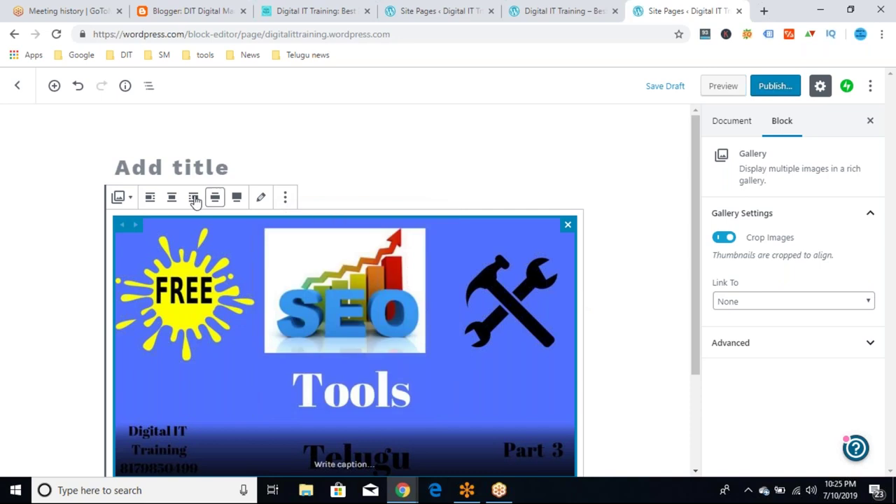
left_click(122, 198)
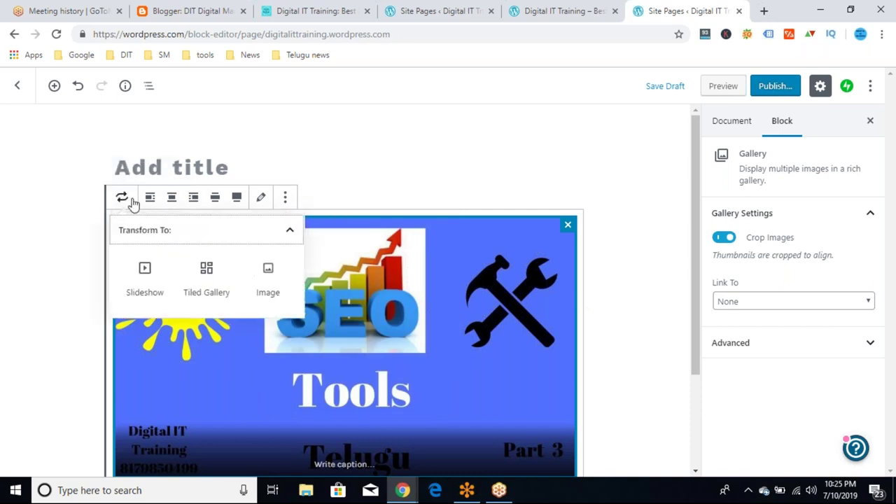
left_click(213, 271)
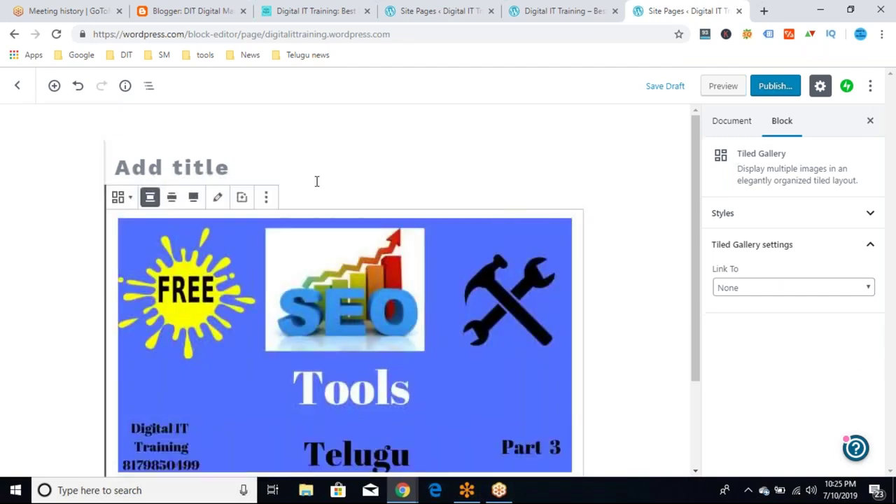
Step: Insert a Gallery block below the tiled gallery and upload the "Digital Marketing Telugu class 5 How to write Content for blogger How to find cms of website" image
key("Return")
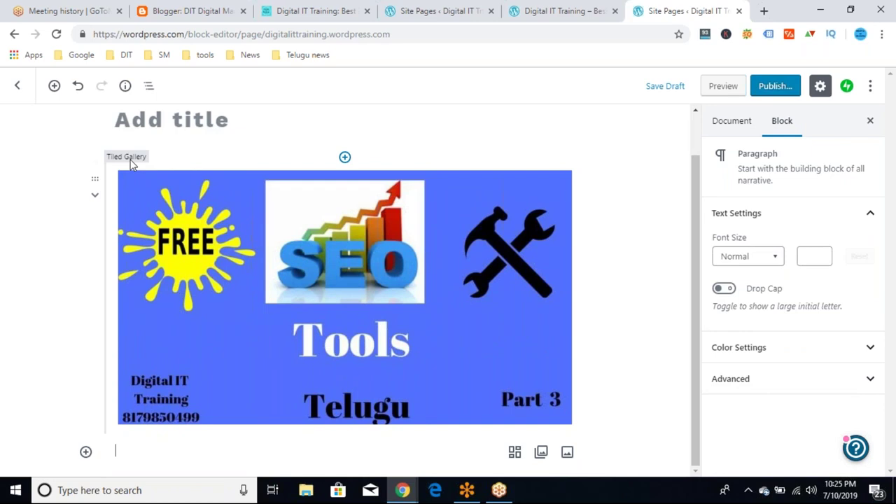
left_click(346, 157)
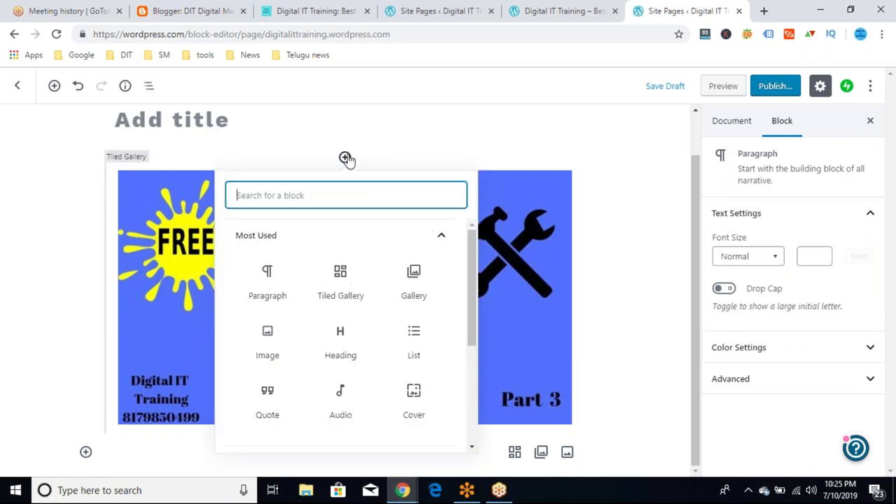
left_click(413, 291)
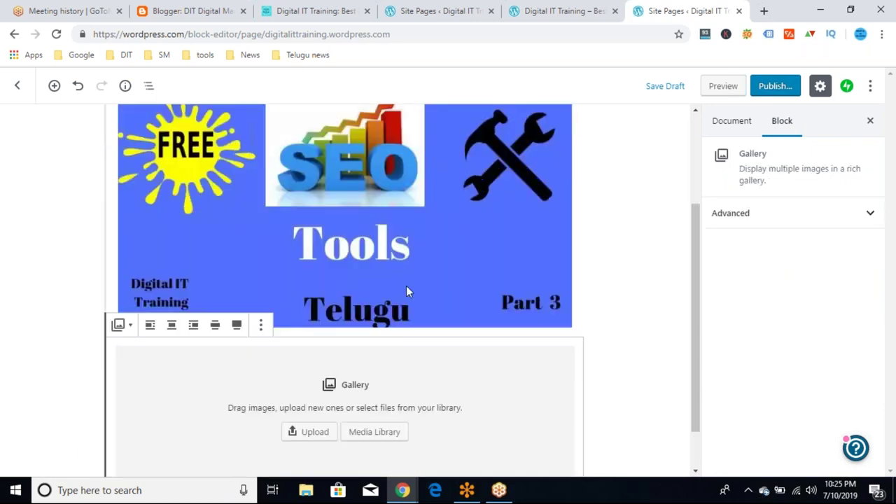
left_click(318, 434)
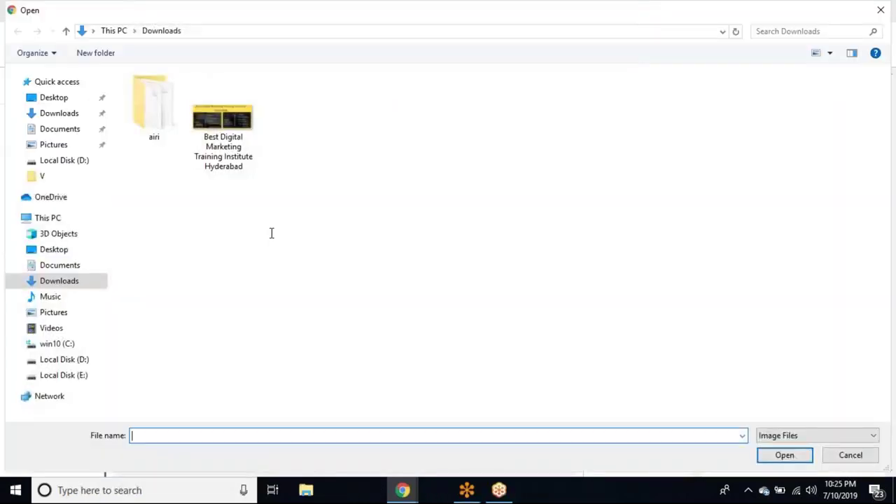
left_click(250, 184)
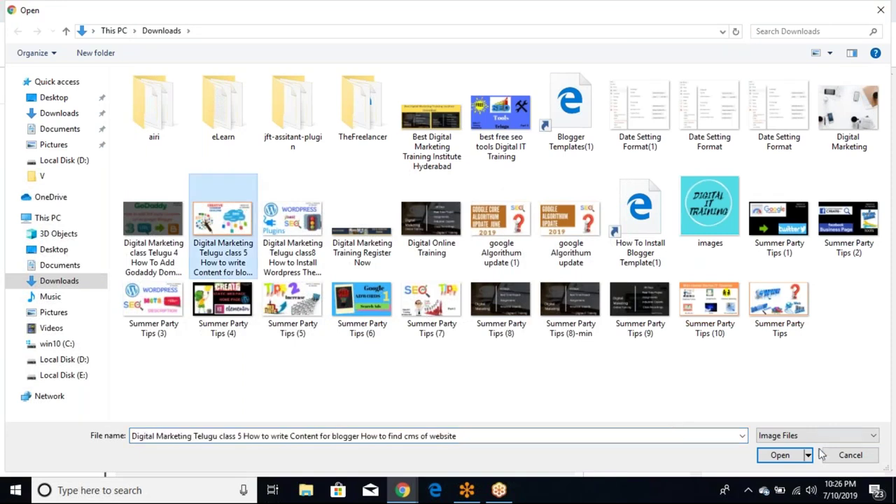
left_click(780, 455)
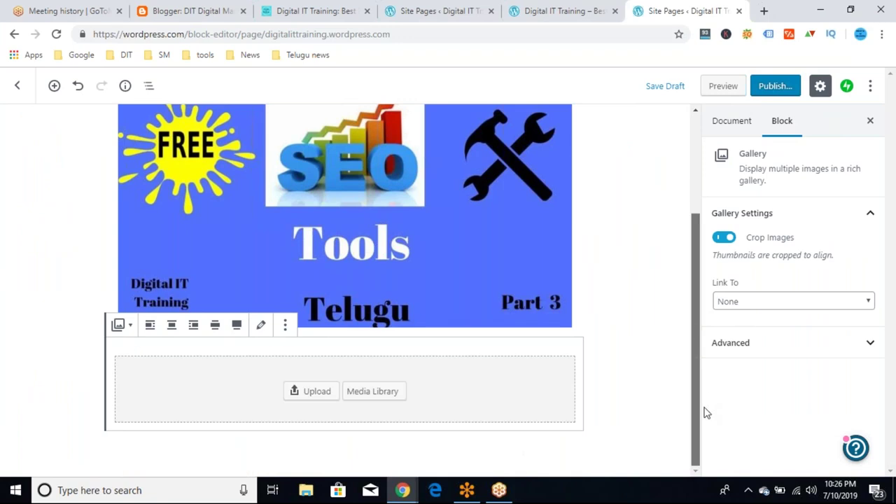
Step: Add the SEO Tools, Create and both Content Writting images from the media library to the new gallery
scroll(385, 386, "down", 3)
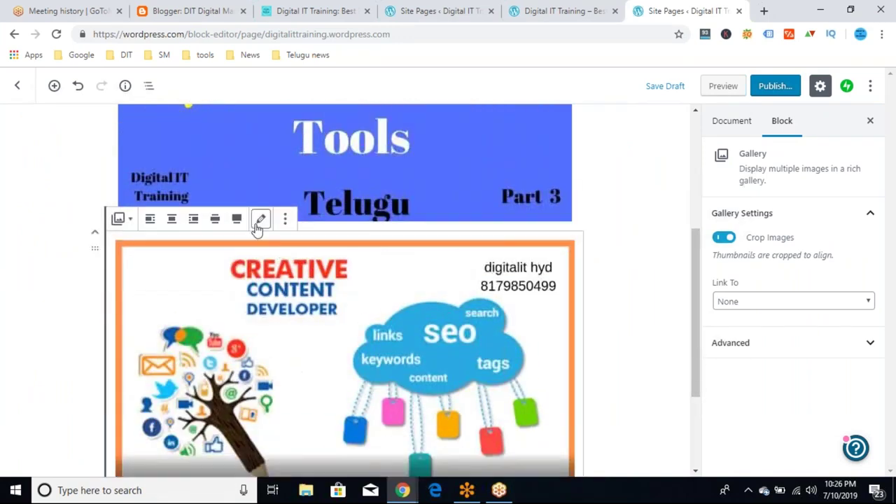
left_click(260, 220)
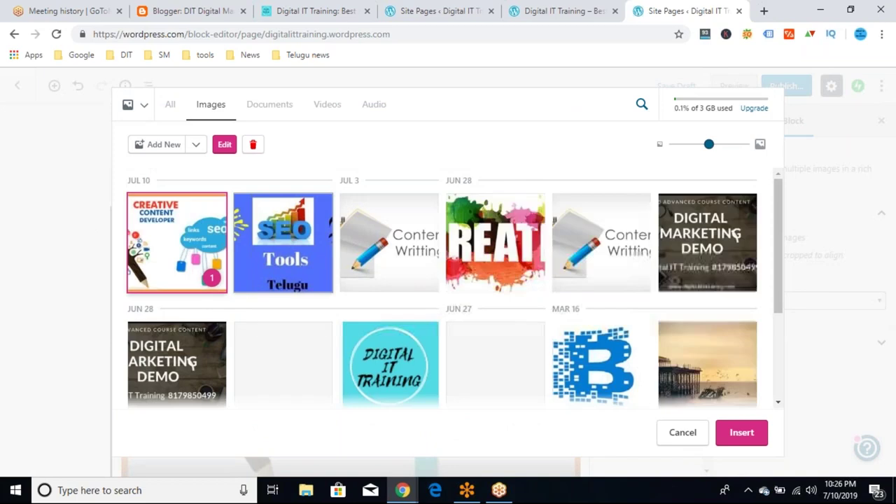
left_click(395, 275)
left_click(504, 270)
left_click(585, 266)
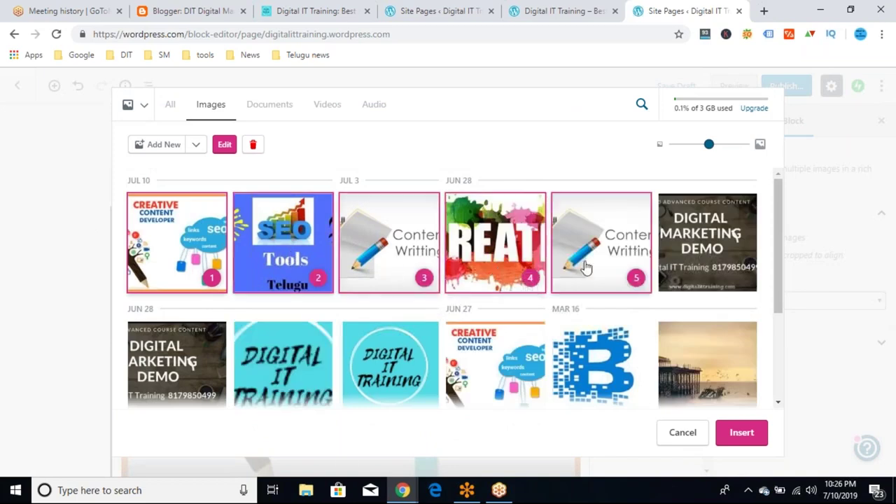
left_click(741, 432)
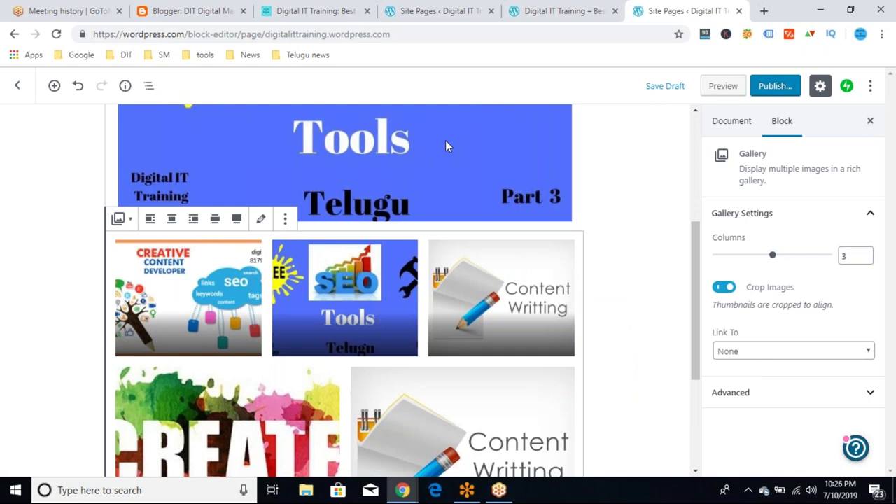
Step: Delete the image in the upper Tiled Gallery and remove the emptied block from the page
left_click(611, 263)
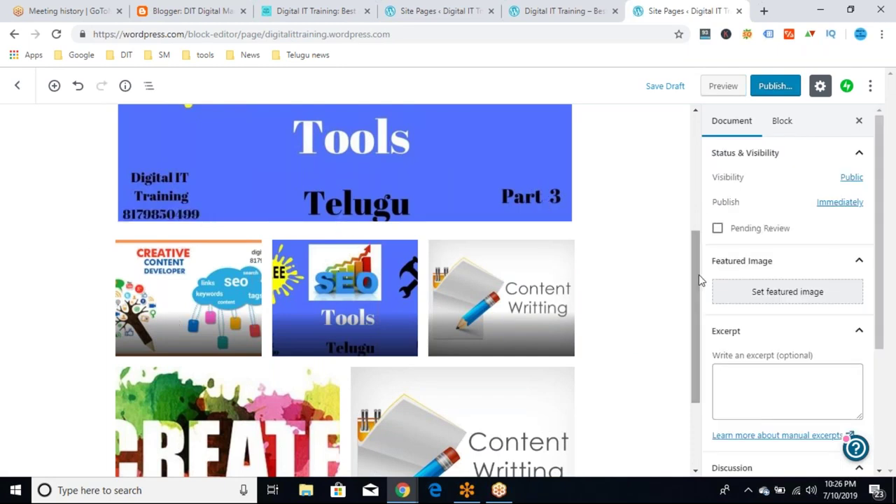
left_click_drag(698, 274, 692, 189)
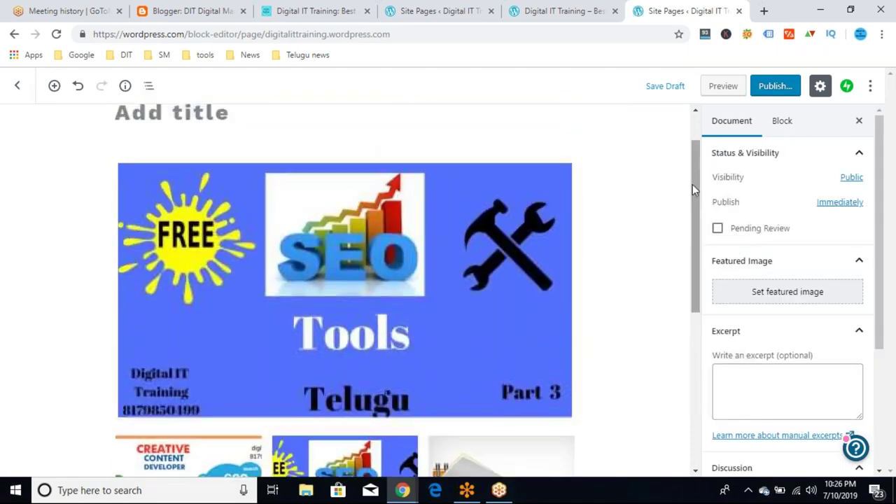
left_click(526, 190)
left_click(565, 170)
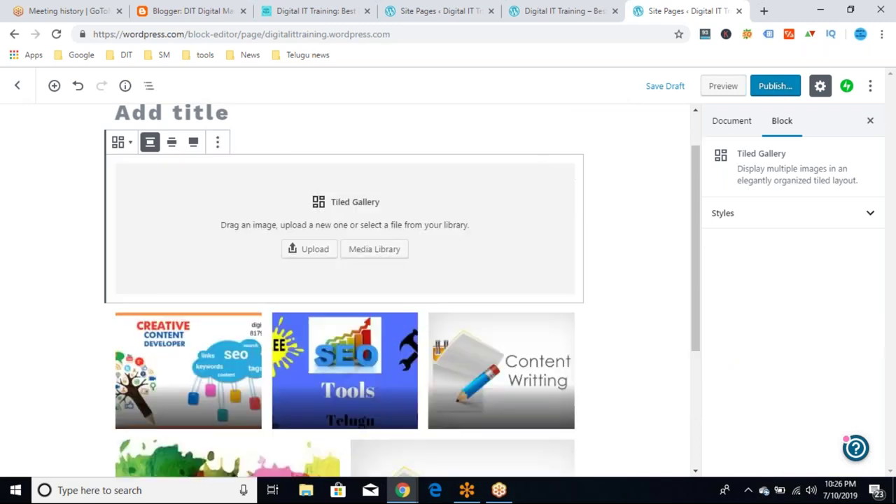
left_click(217, 142)
key("Escape")
left_click(217, 142)
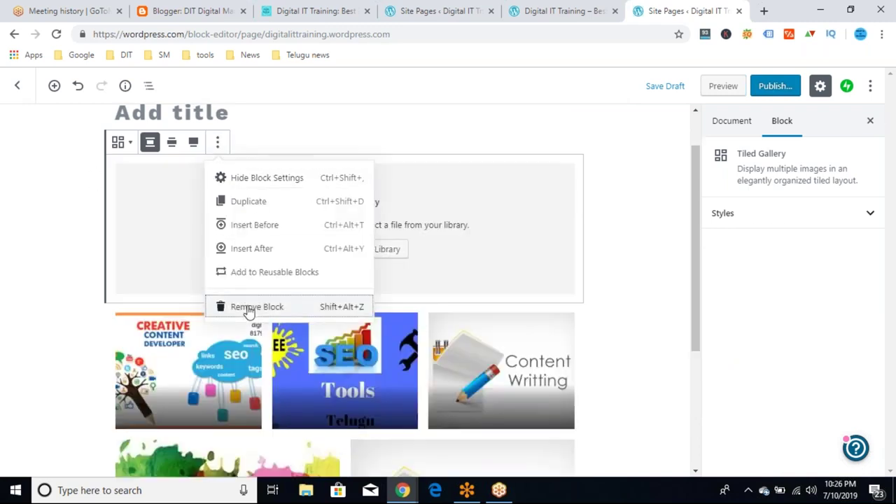
left_click(250, 308)
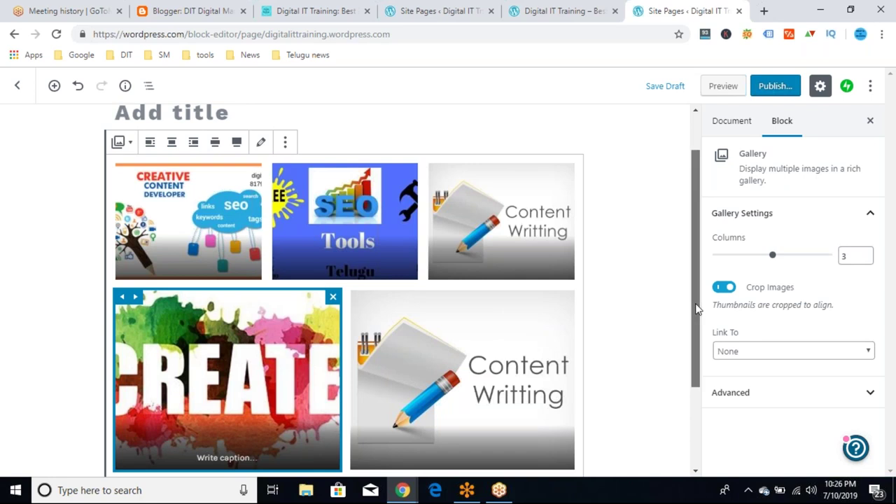
Step: Add the Digital Marketing Demo image from the media library to the gallery as its sixth image
left_click_drag(696, 304, 688, 245)
left_click(231, 174)
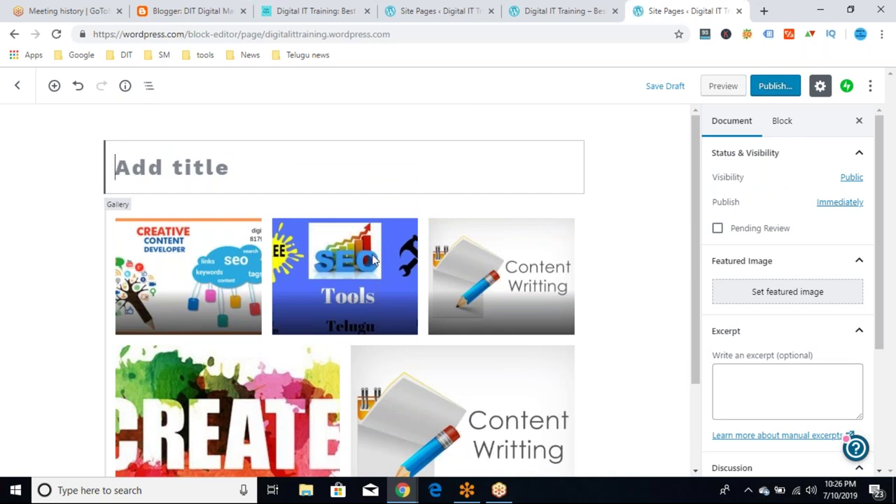
left_click(219, 234)
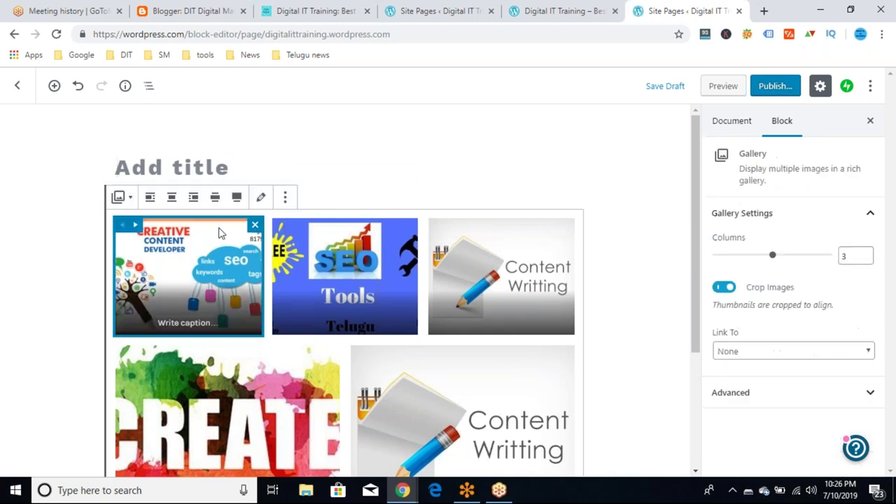
left_click(285, 197)
left_click(261, 197)
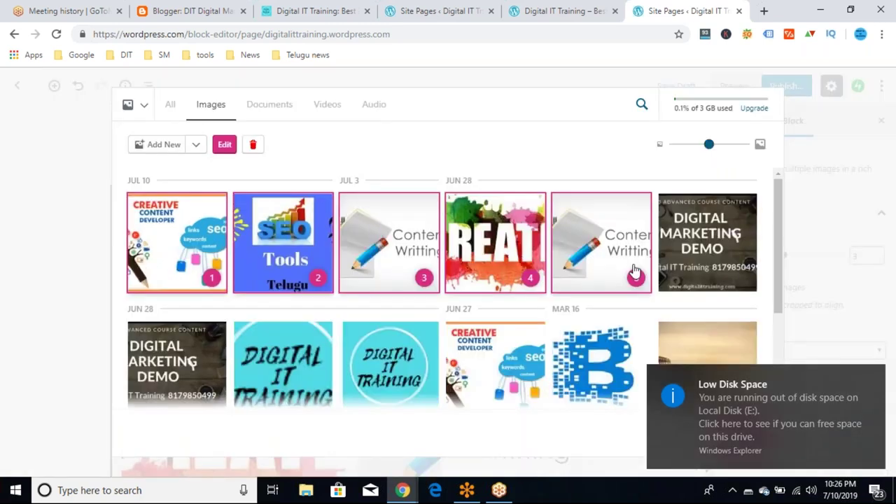
left_click(666, 265)
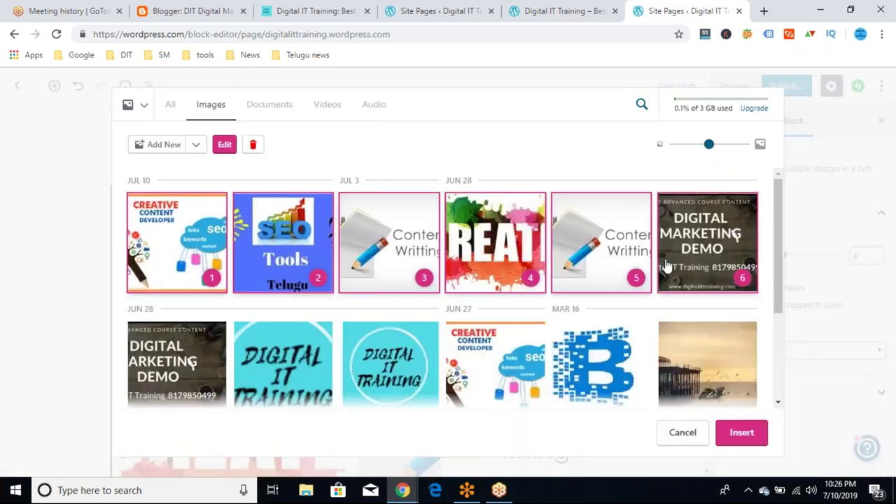
left_click(743, 434)
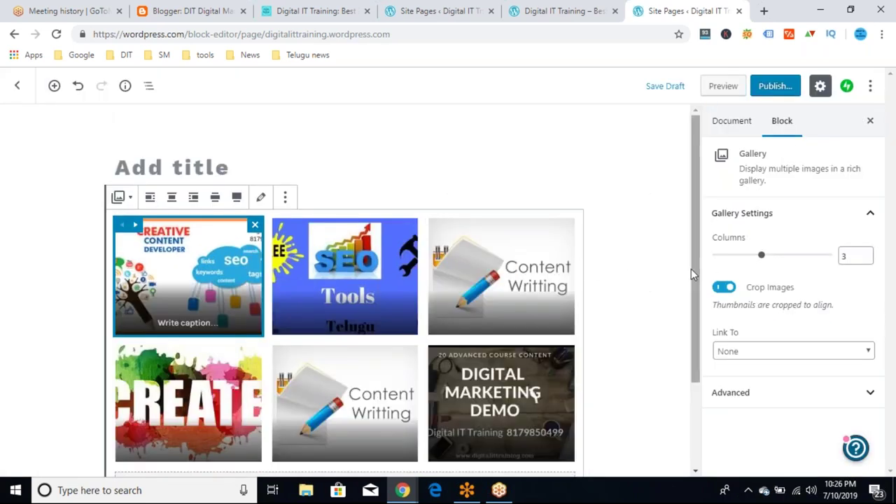
Step: Move the Creative Content Developer image one place later in the gallery, and transform the gallery into separate Image blocks
left_click_drag(692, 276, 704, 308)
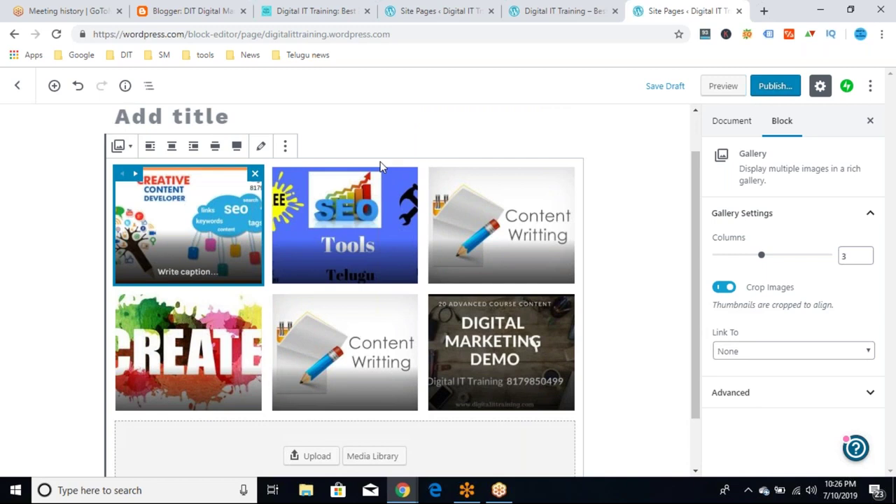
left_click(136, 177)
left_click(123, 147)
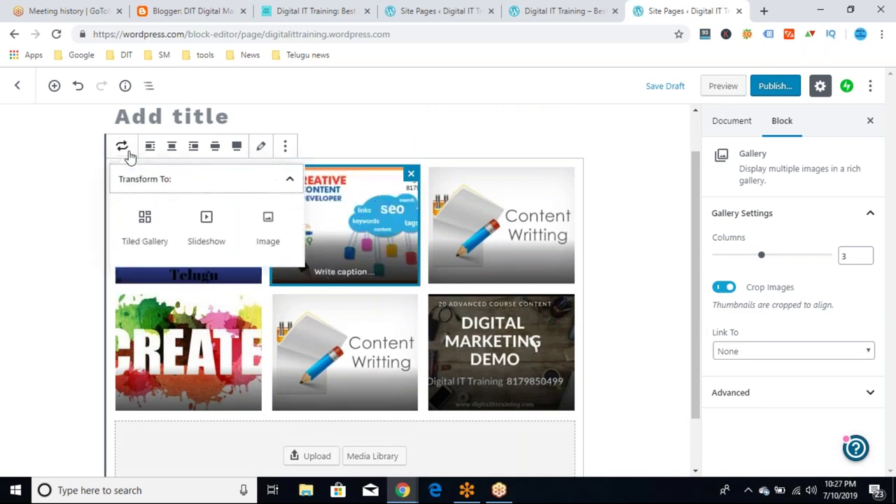
left_click(263, 228)
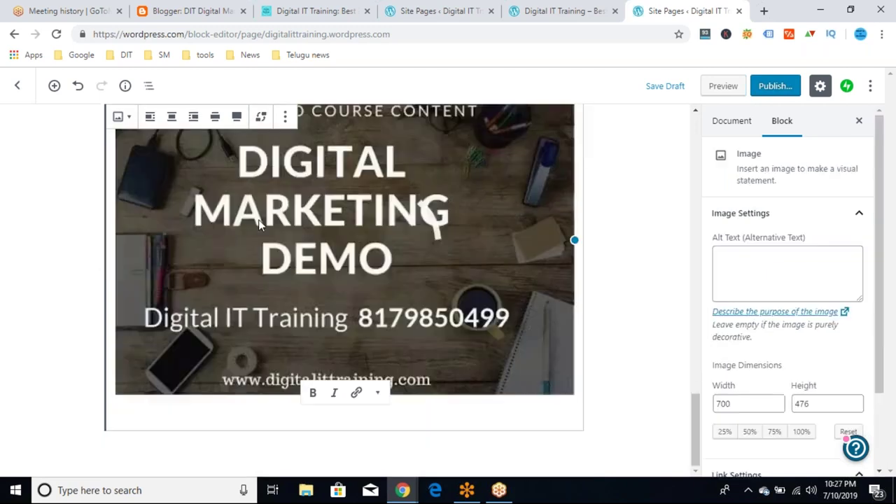
Step: Transform the final Digital Marketing Demo image block and the first SEO Tools image block into Tiled Gallery blocks
left_click(122, 117)
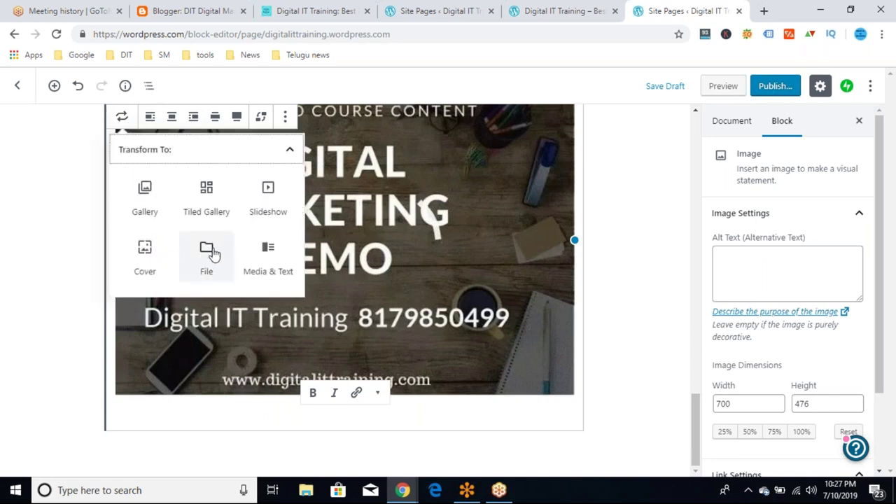
left_click(206, 203)
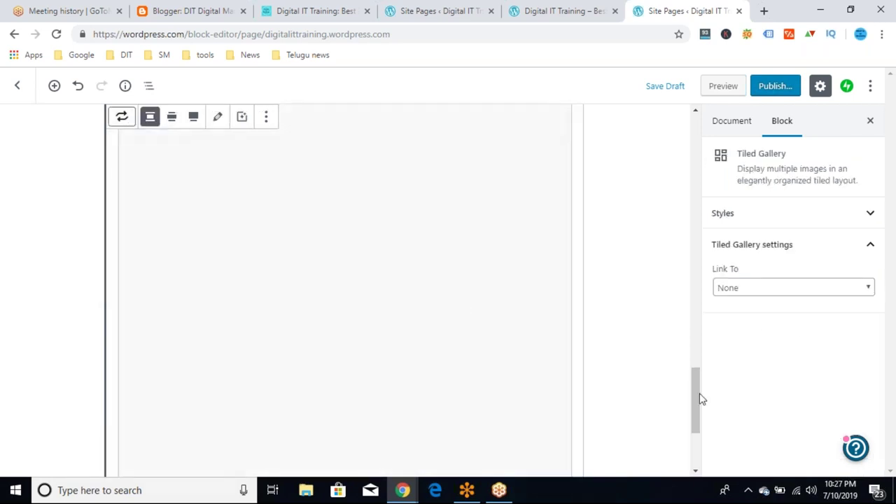
left_click_drag(693, 392, 692, 141)
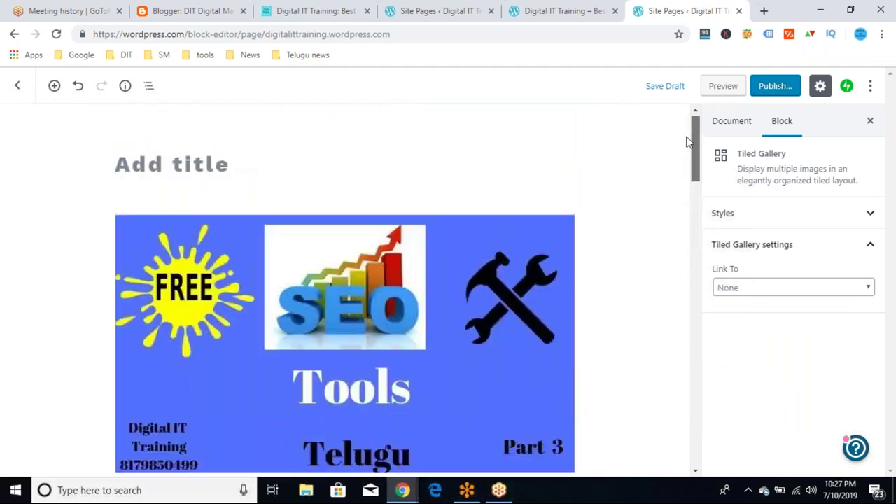
left_click_drag(693, 184, 686, 140)
key("ctrl+z")
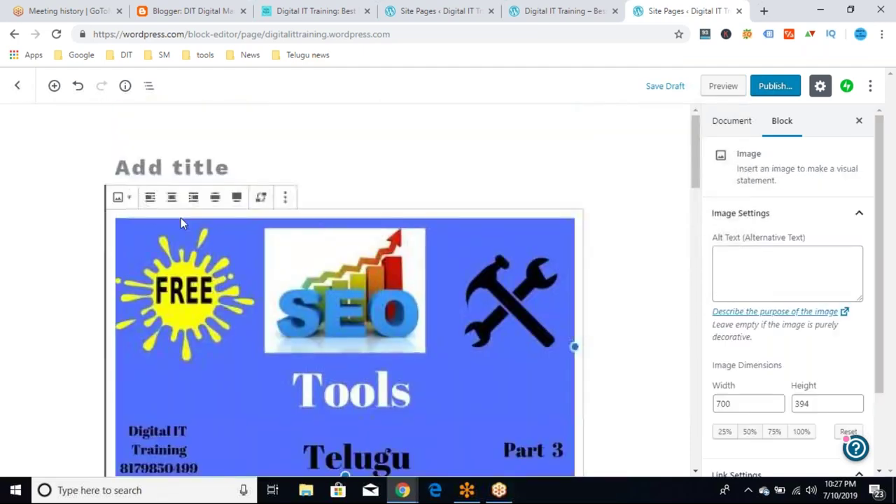
left_click(124, 201)
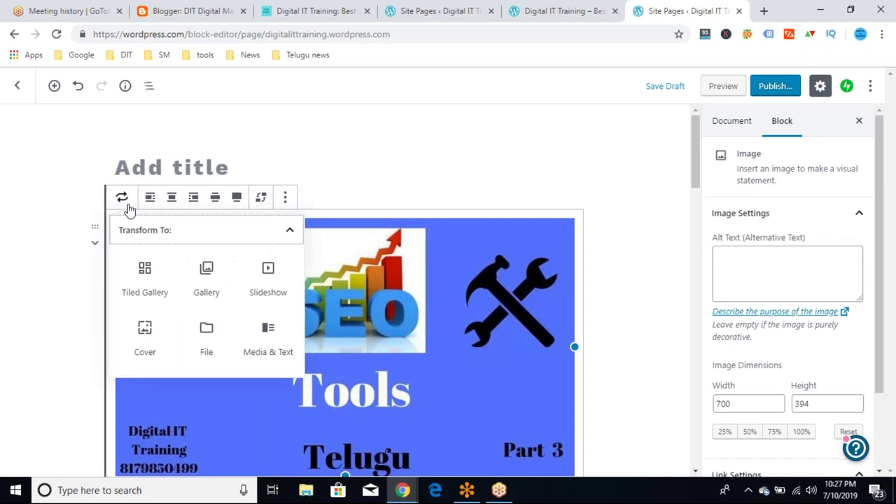
left_click(145, 277)
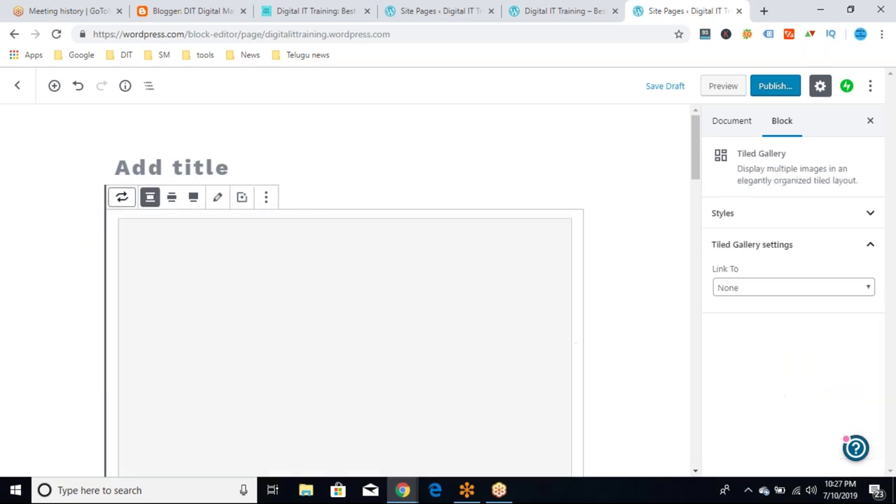
left_click(128, 206)
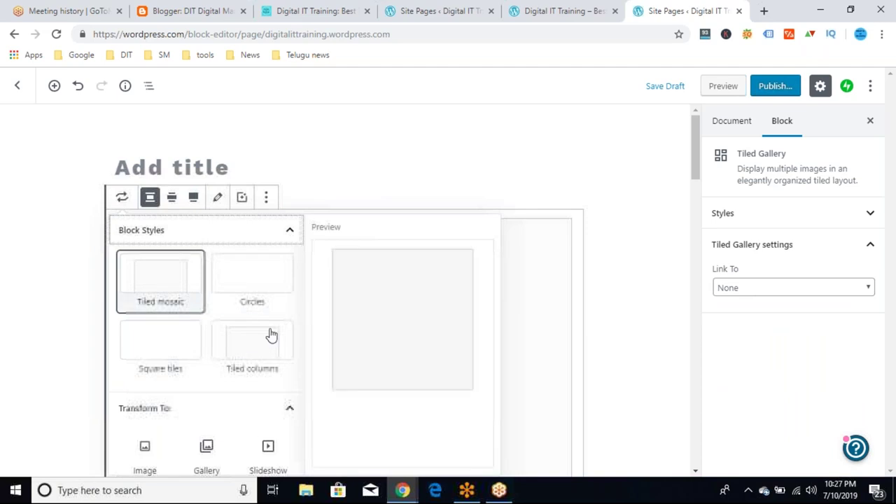
left_click(426, 153)
left_click(701, 138)
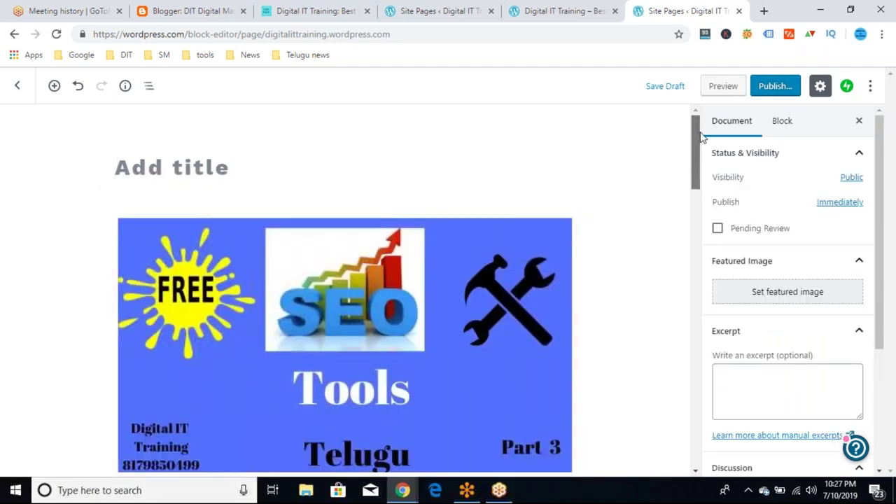
left_click(291, 160)
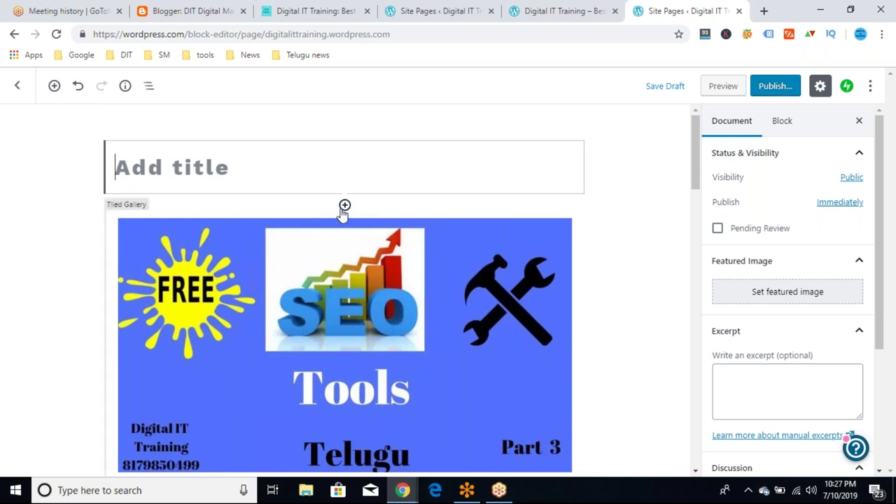
left_click(343, 208)
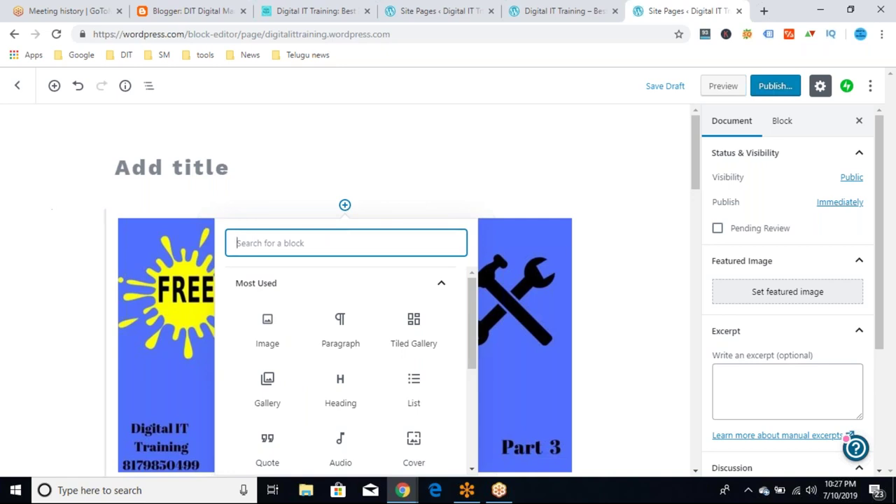
left_click(633, 220)
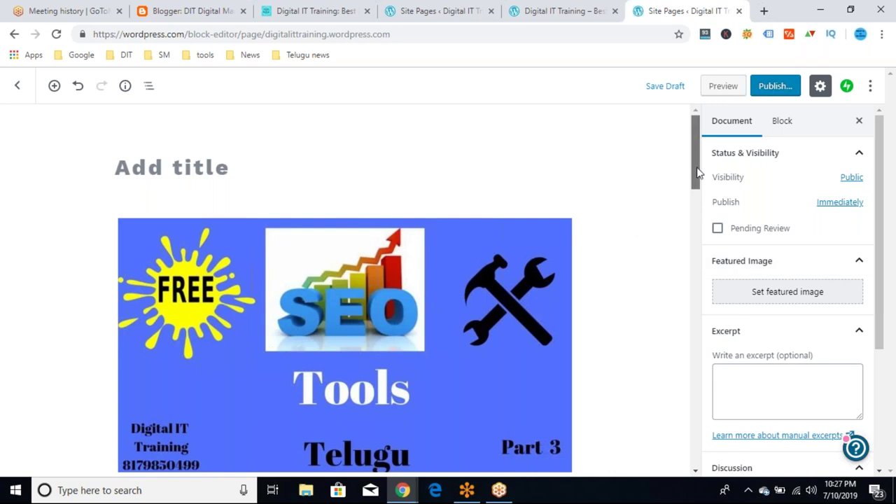
left_click(330, 160)
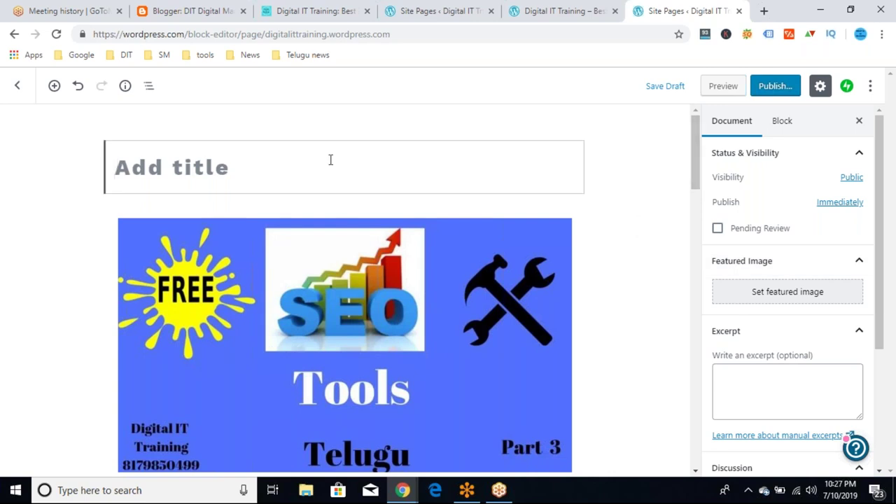
type("hi")
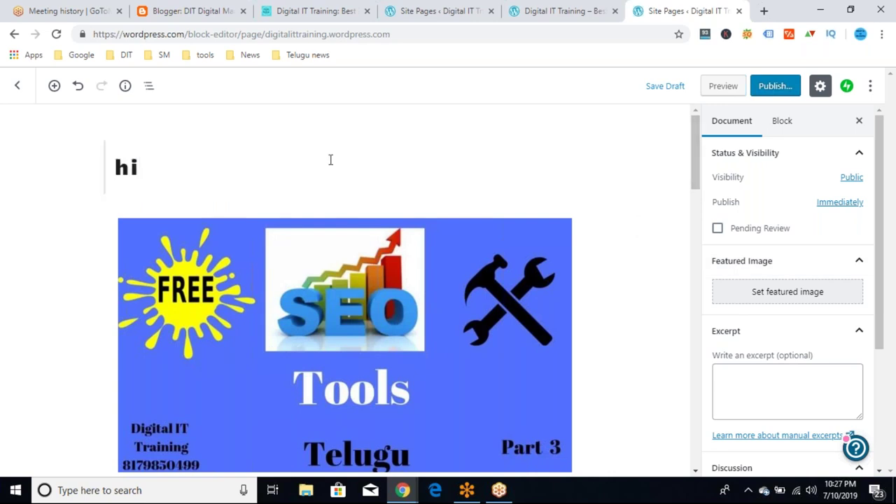
key("BackSpace")
key("BackSpace")
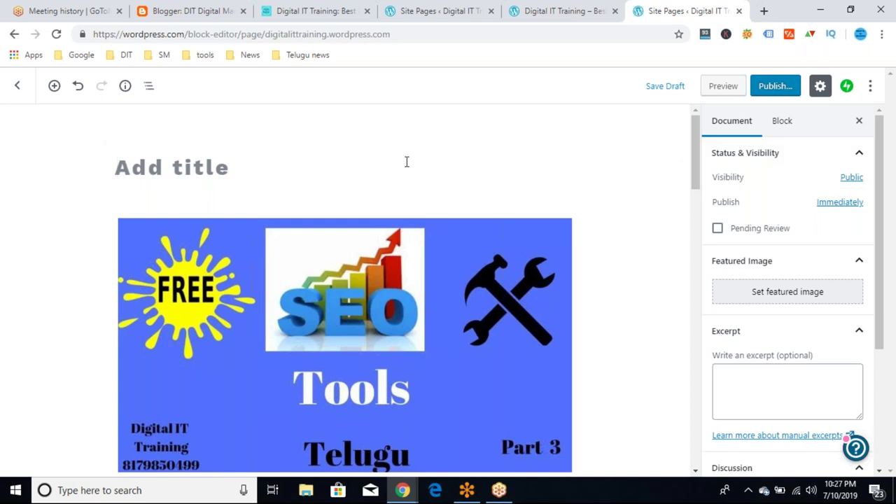
Step: Title the page "Contact us" with a capital C
type("co")
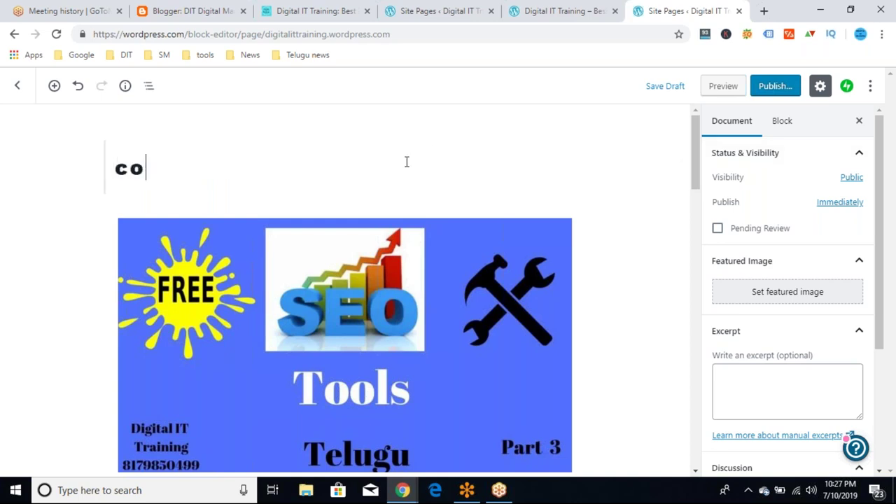
type("ntact us")
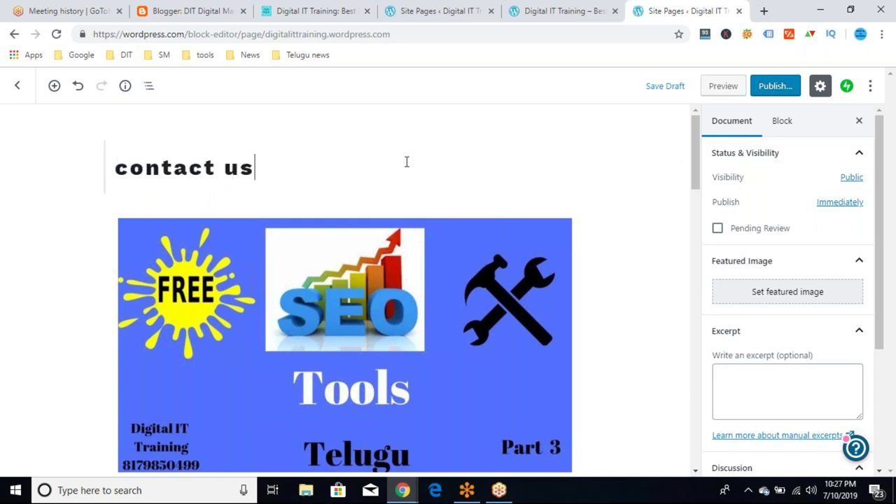
left_click(129, 168)
key("BackSpace")
type("C")
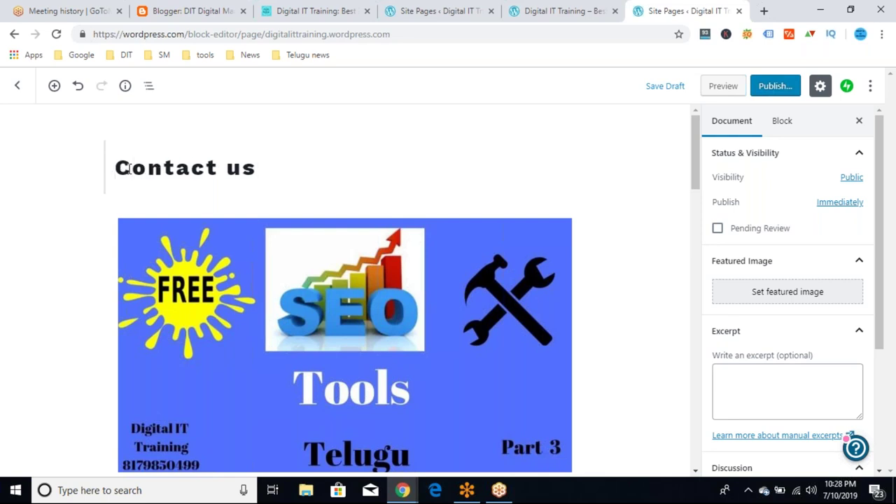
Step: Examine the Widgets and Embeds categories of blocks that can be inserted below the Digital Marketing Demo image at the page's end
left_click_drag(695, 179, 728, 492)
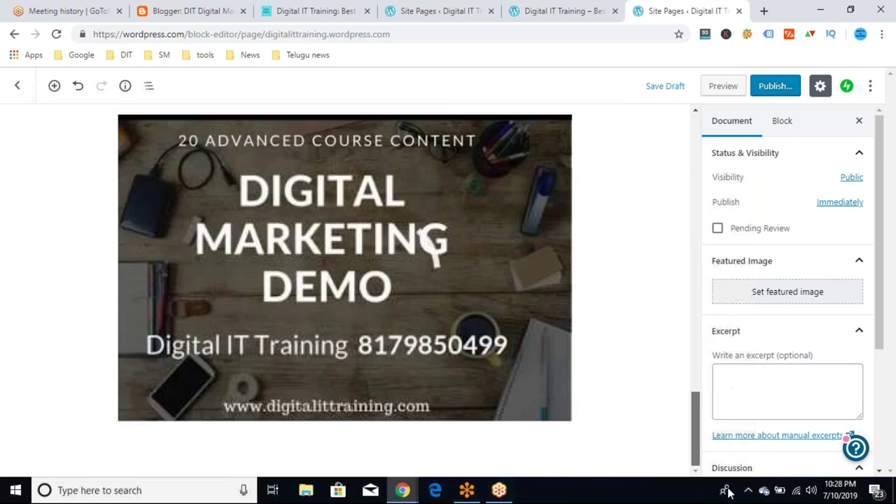
left_click(345, 457)
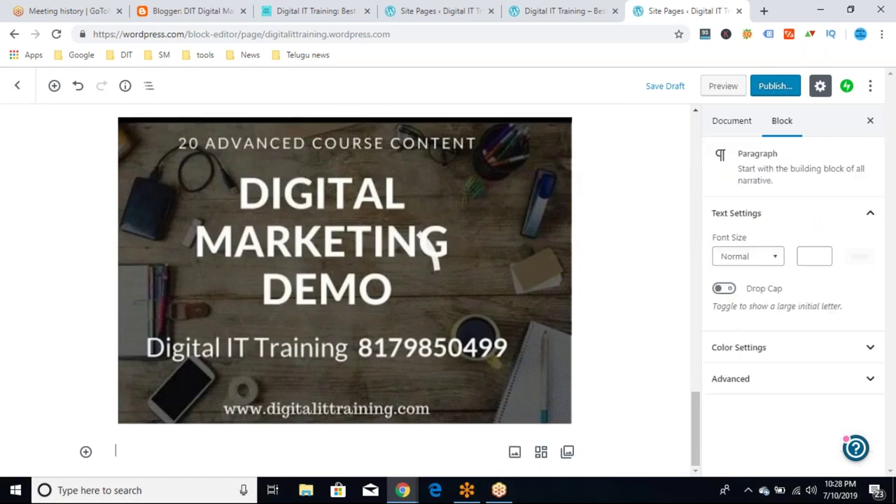
left_click(85, 450)
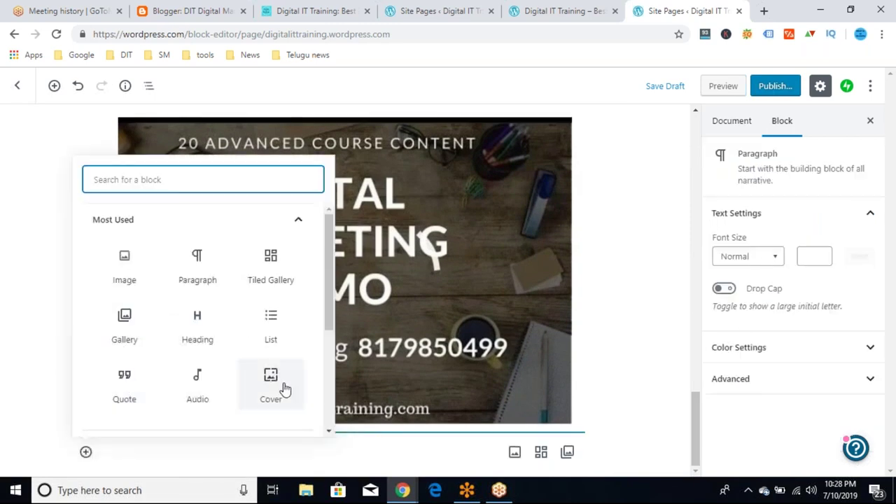
left_click(299, 223)
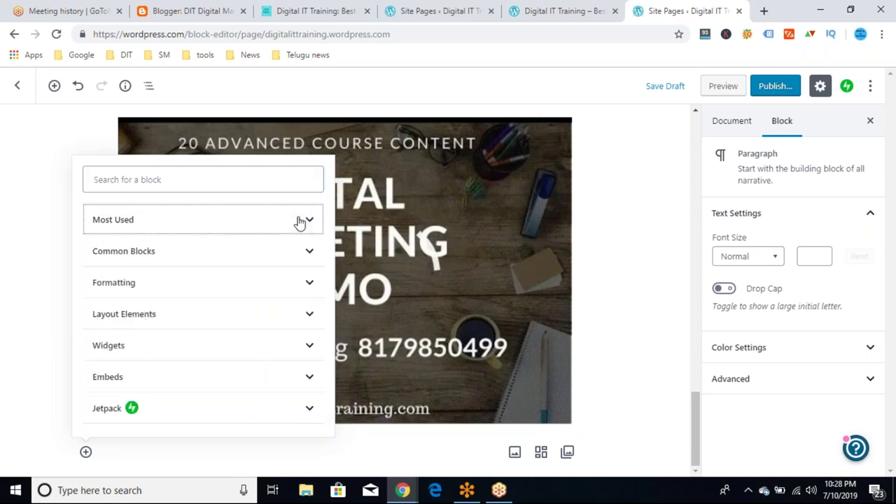
left_click(310, 354)
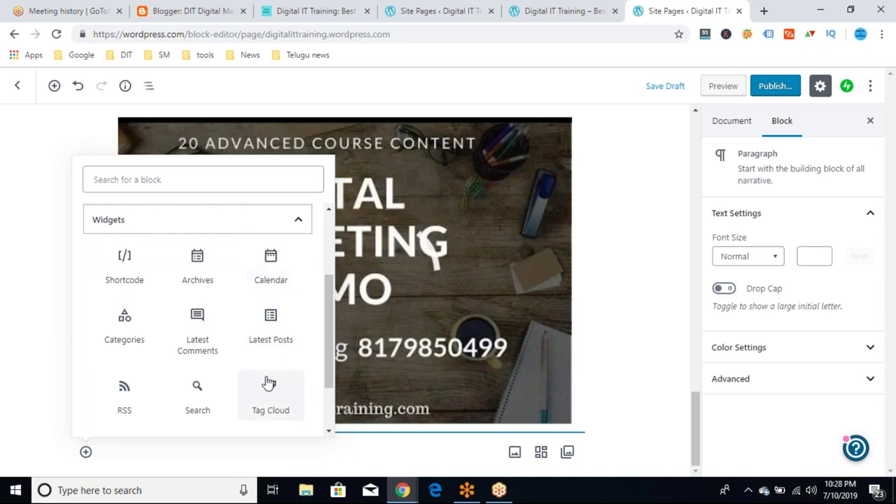
scroll(334, 346, "down", 3)
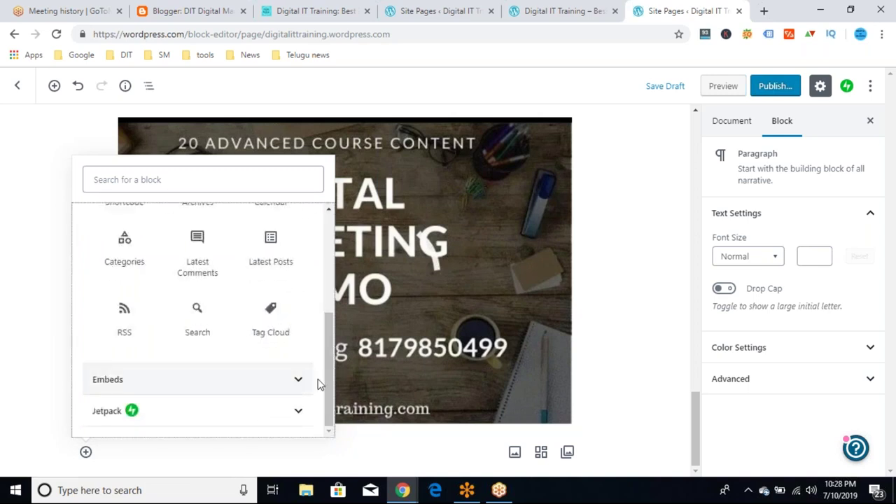
left_click(299, 378)
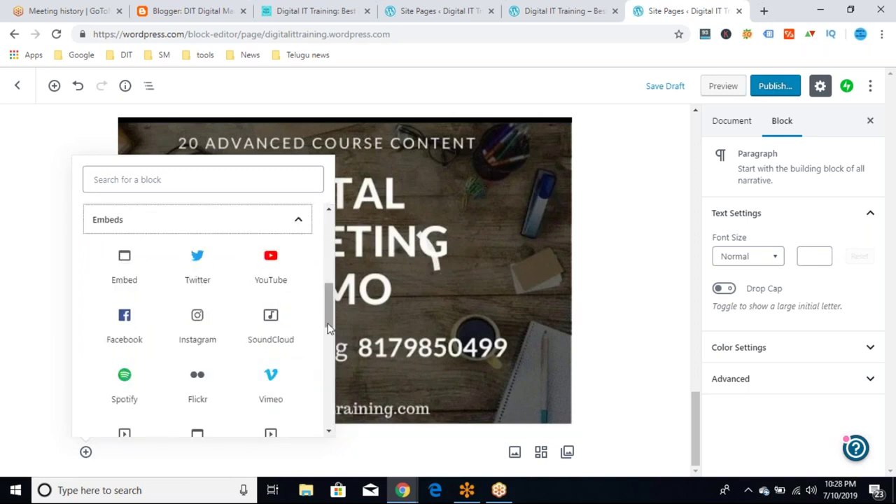
left_click_drag(329, 326, 334, 384)
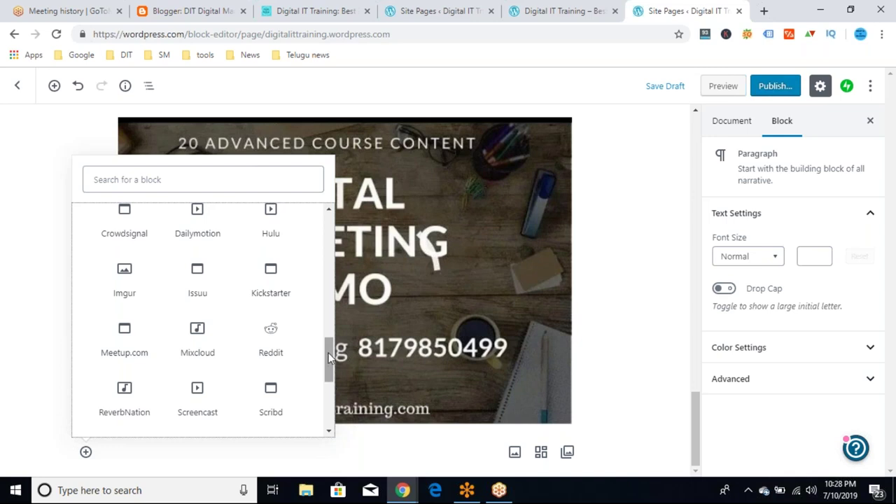
left_click_drag(329, 357, 333, 297)
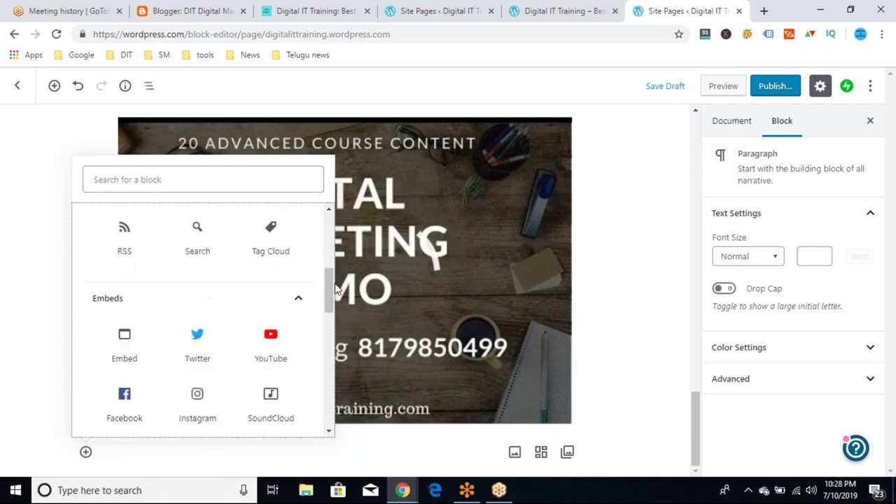
left_click(302, 303)
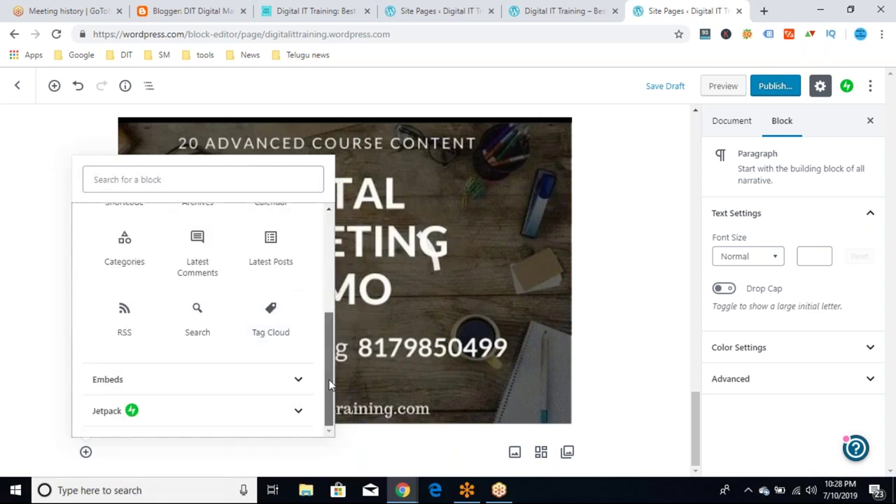
left_click(676, 305)
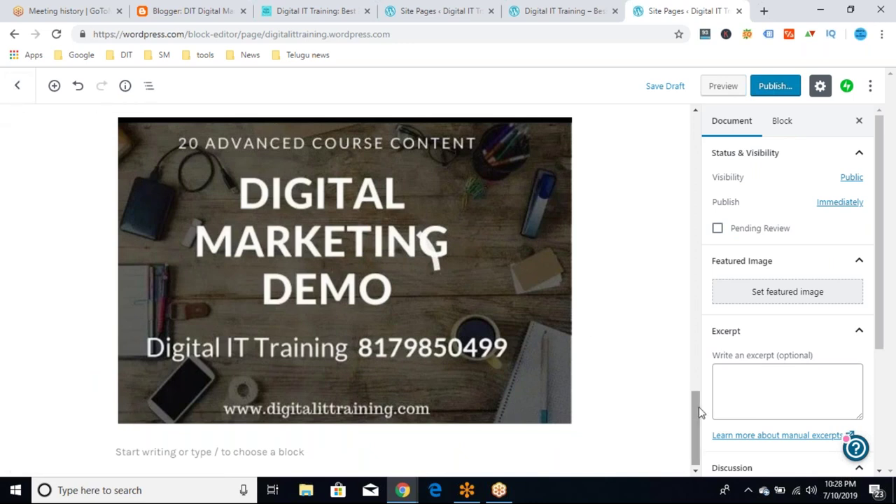
Step: Examine the Common Blocks and Formatting categories of blocks that can be inserted between the page title and the SEO Tools gallery
left_click_drag(700, 411, 692, 105)
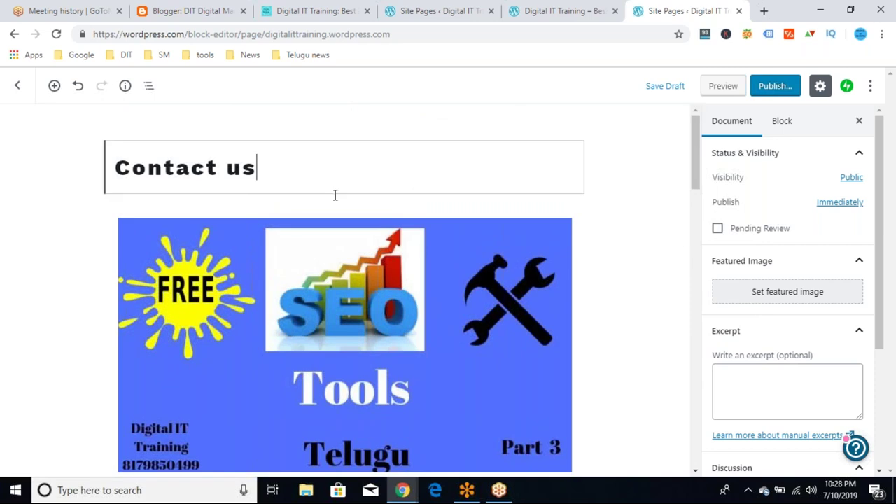
left_click(292, 214)
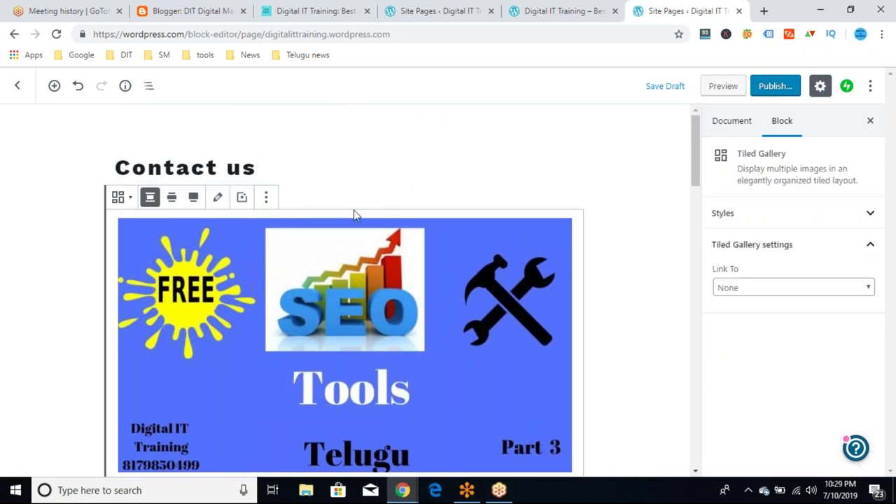
left_click(339, 201)
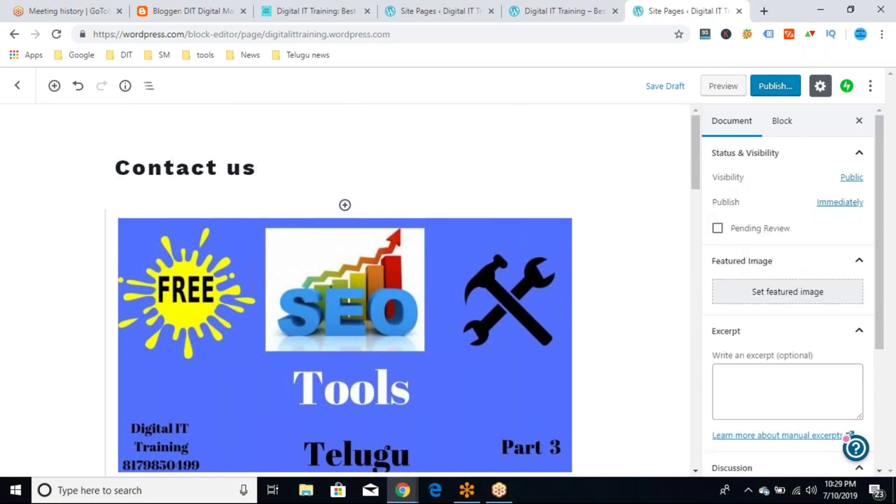
left_click(344, 206)
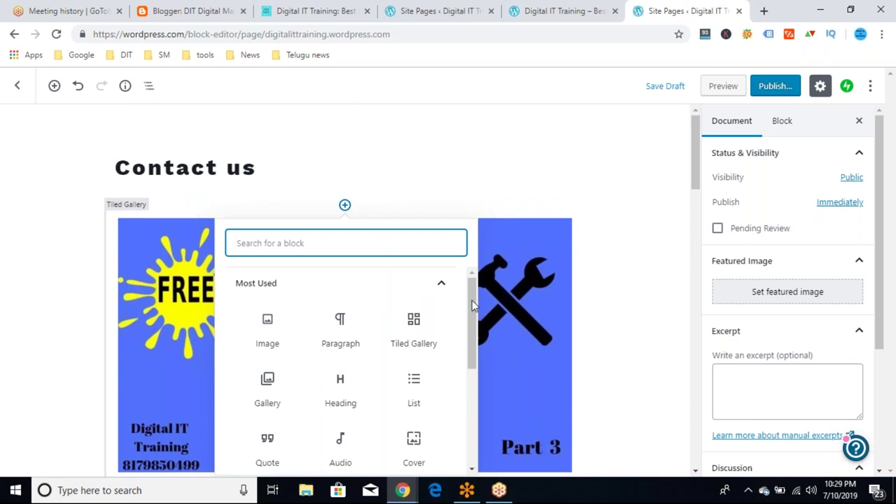
left_click_drag(700, 161, 698, 195)
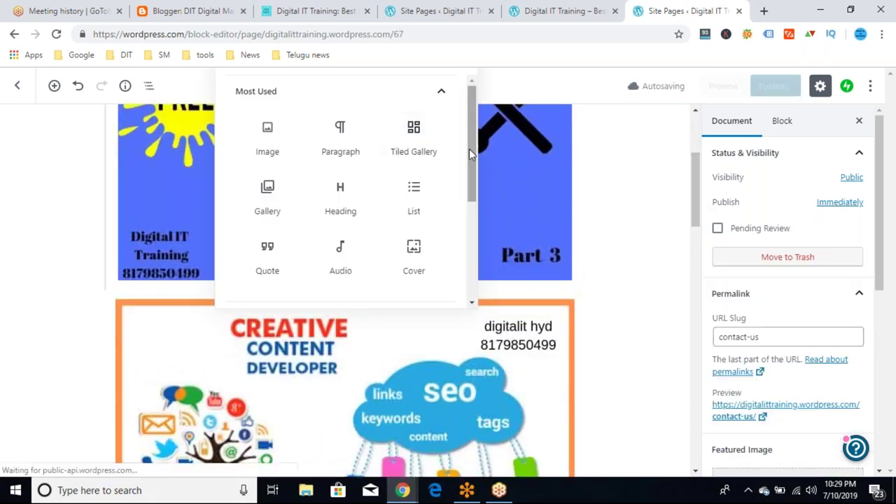
left_click_drag(474, 147, 474, 225)
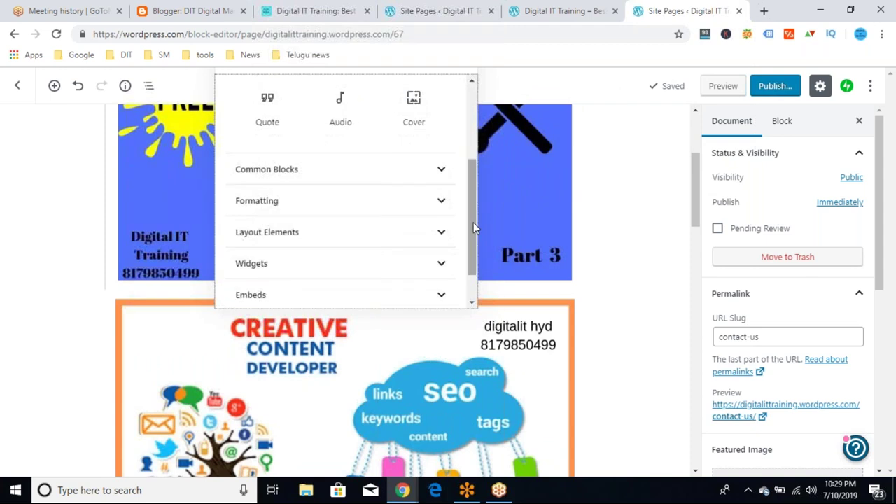
left_click(438, 170)
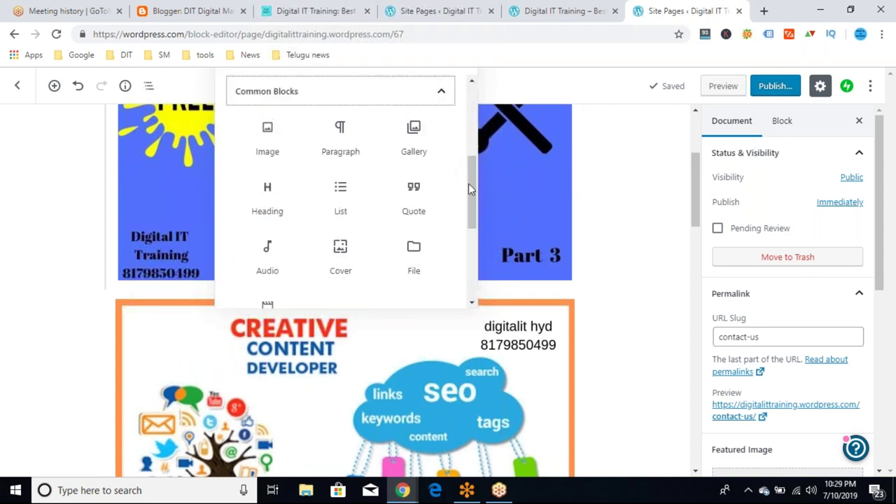
scroll(469, 181, "up", 2)
left_click(444, 166)
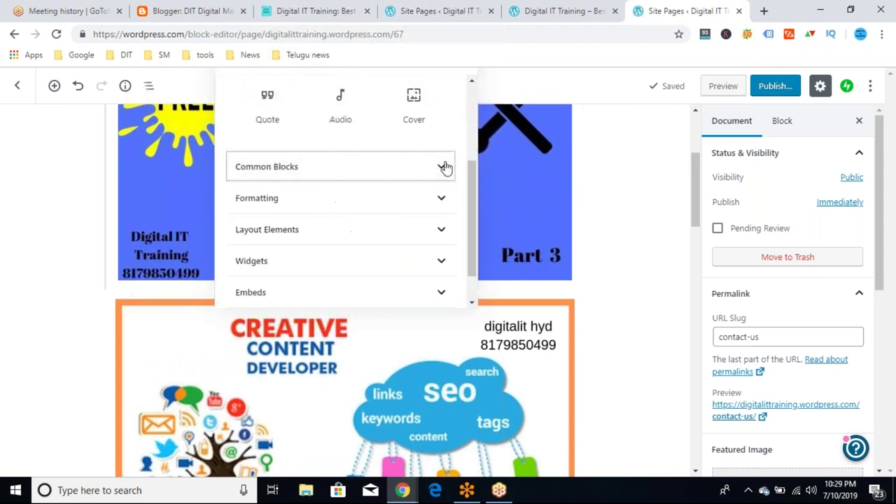
left_click(444, 198)
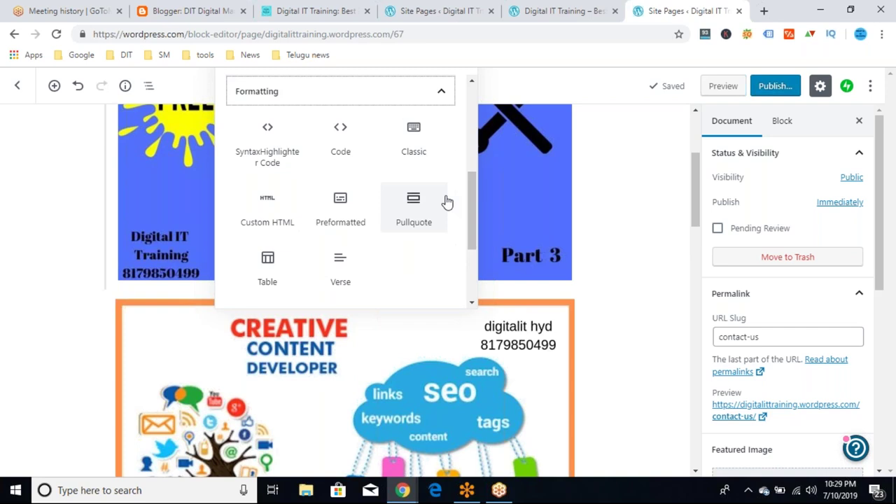
scroll(462, 193, "up", 2)
left_click(438, 180)
left_click(694, 183)
scroll(697, 180, "up", 3)
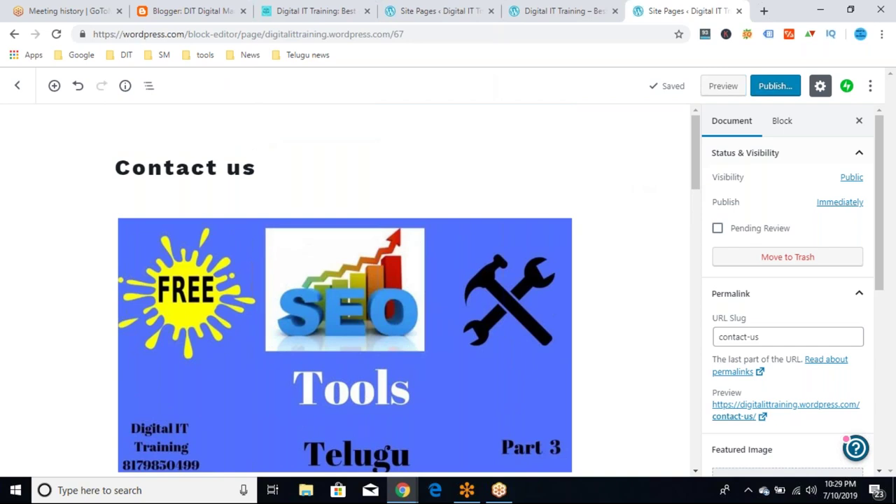
Step: Set the blue Blockchain logo from the media library as the page's featured image
left_click_drag(880, 214, 882, 304)
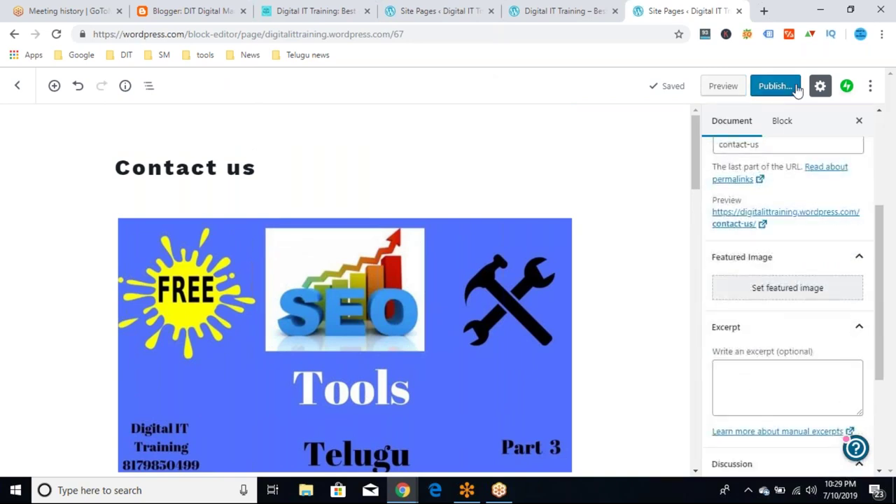
left_click(746, 289)
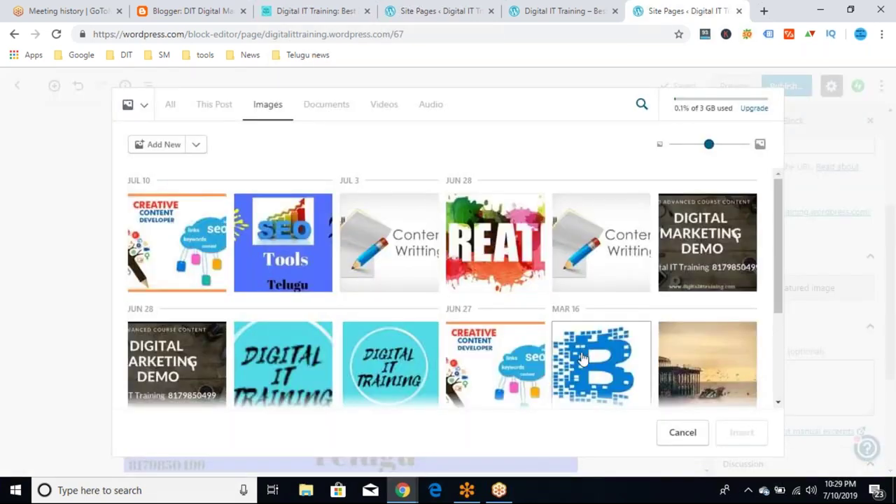
left_click(582, 358)
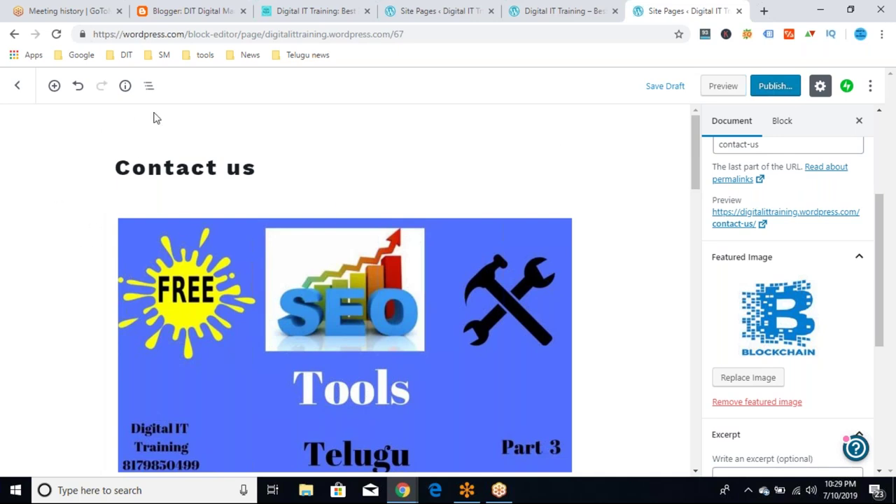
Step: Publish the "Contact us" page with public visibility and return to the site's page list
left_click(776, 86)
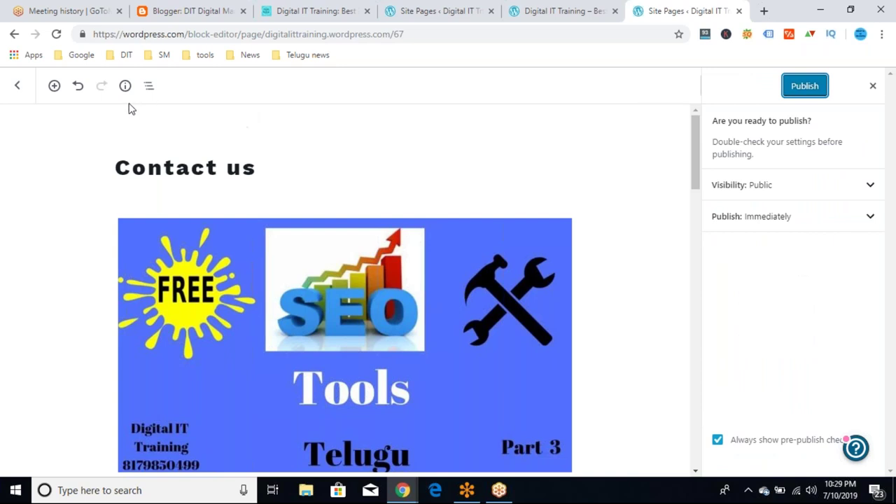
left_click(796, 89)
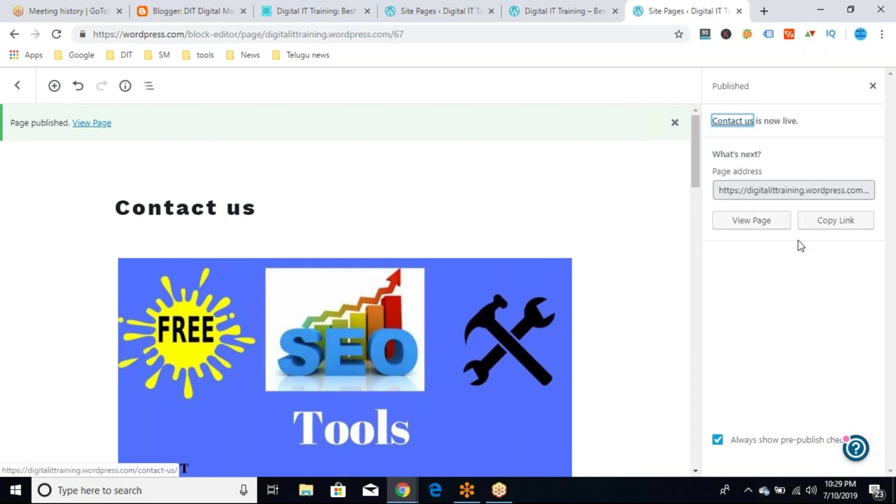
left_click(20, 87)
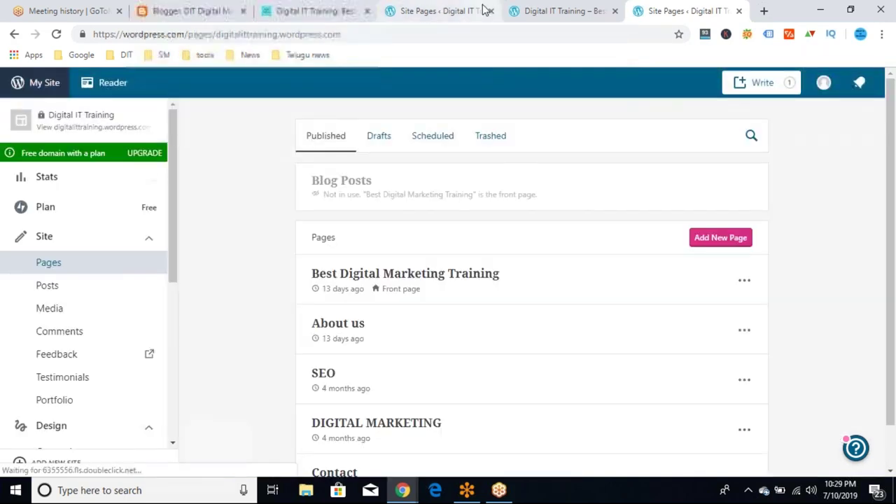
Step: Reload the live site's home page, look through its content down to the footer, and view the Contact page
left_click(530, 10)
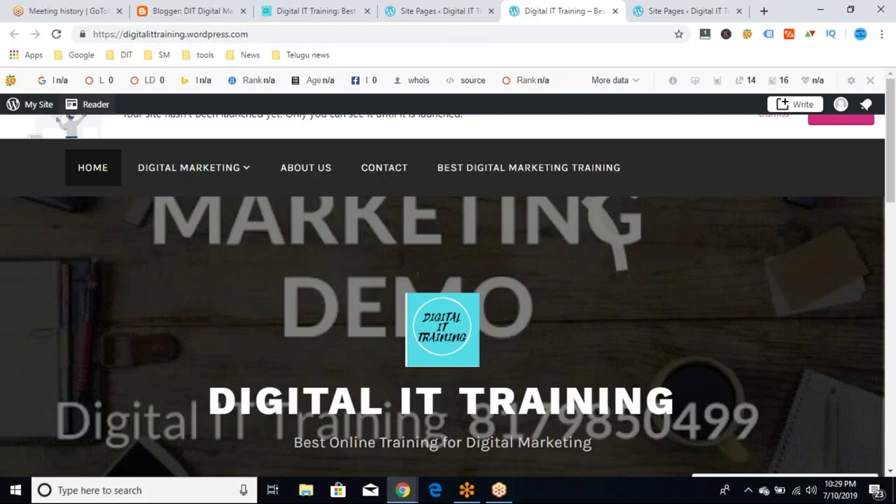
left_click(56, 33)
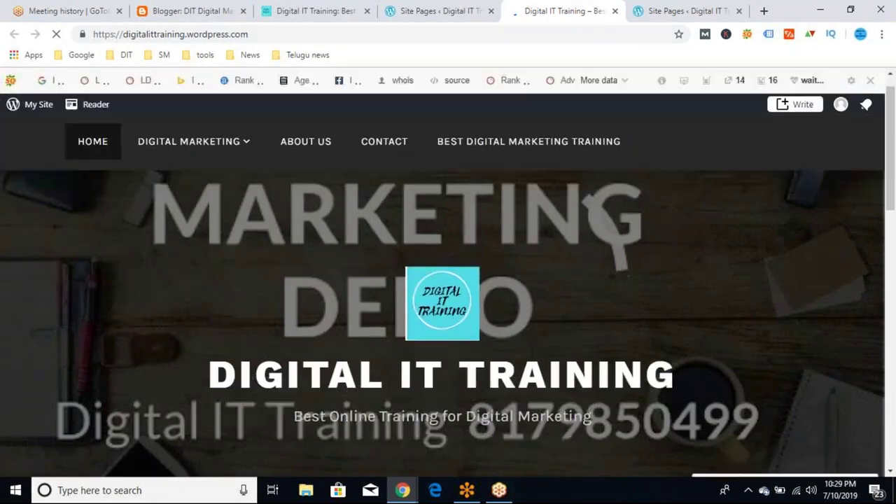
scroll(483, 329, "down", 6)
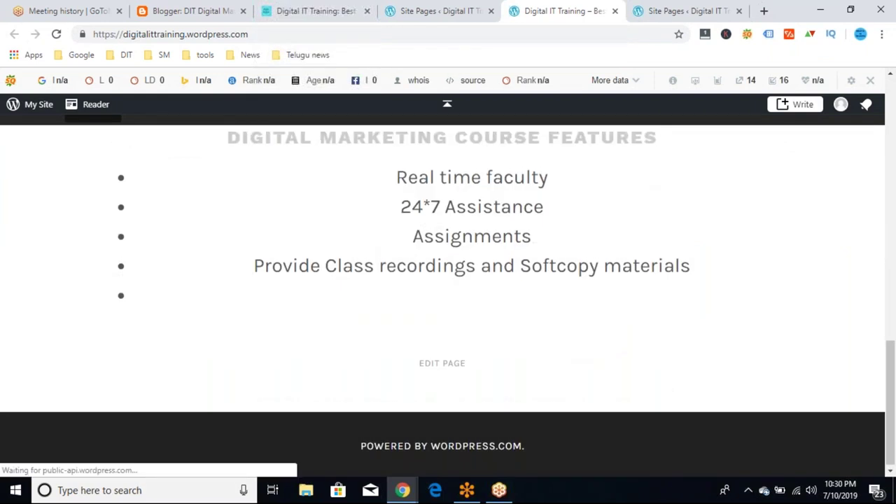
scroll(448, 301, "up", 10)
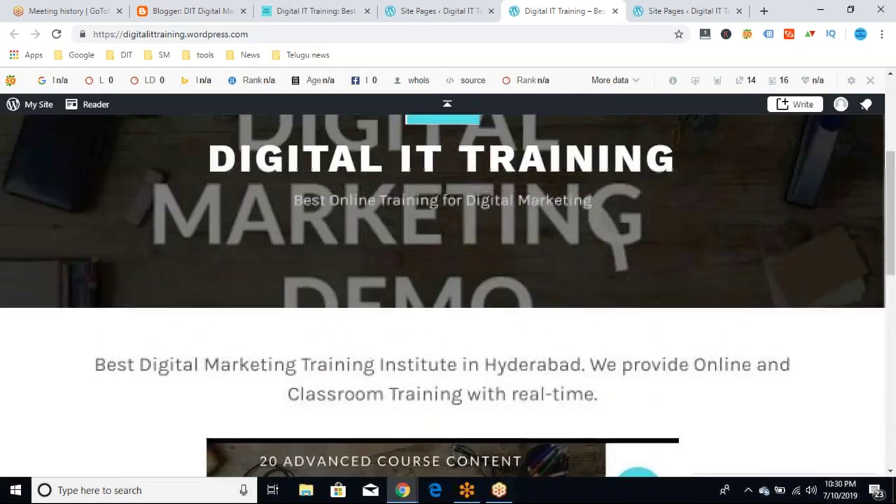
scroll(473, 228, "up", 4)
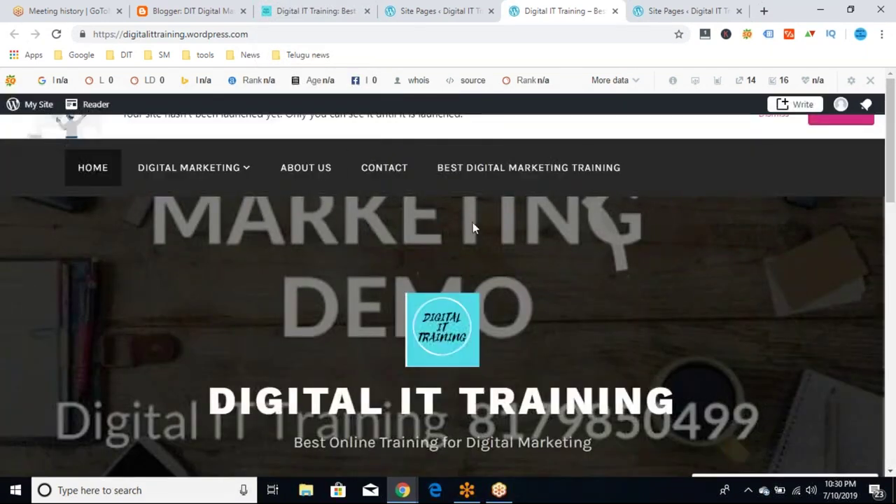
left_click(407, 169)
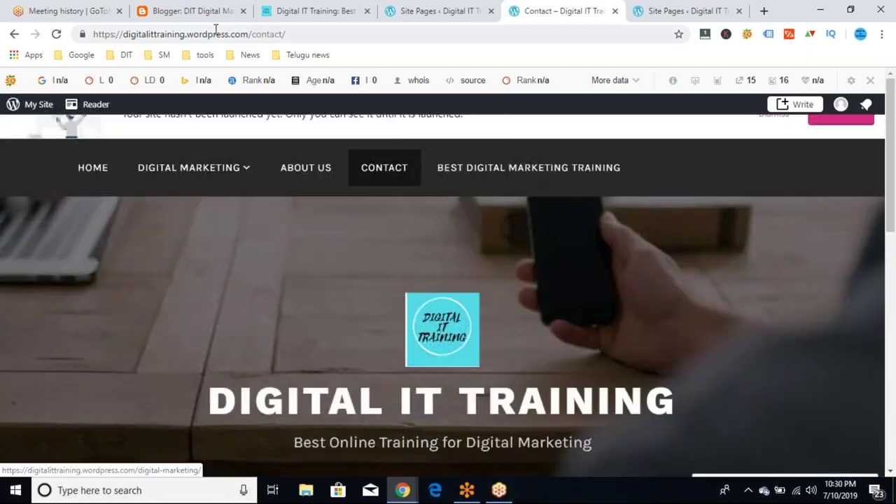
Step: Examine the course features list in the Best Digital Marketing Training page editor, including its advanced block settings, and close the settings sidebar
left_click(439, 13)
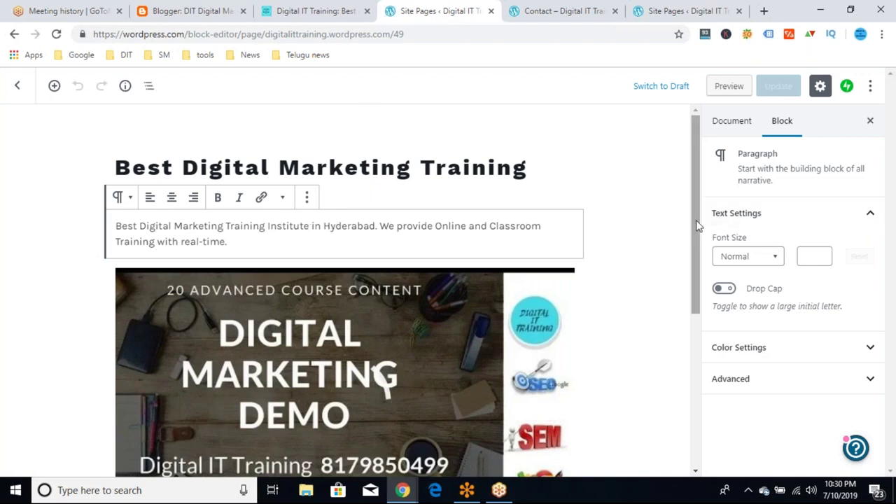
left_click_drag(697, 229, 722, 408)
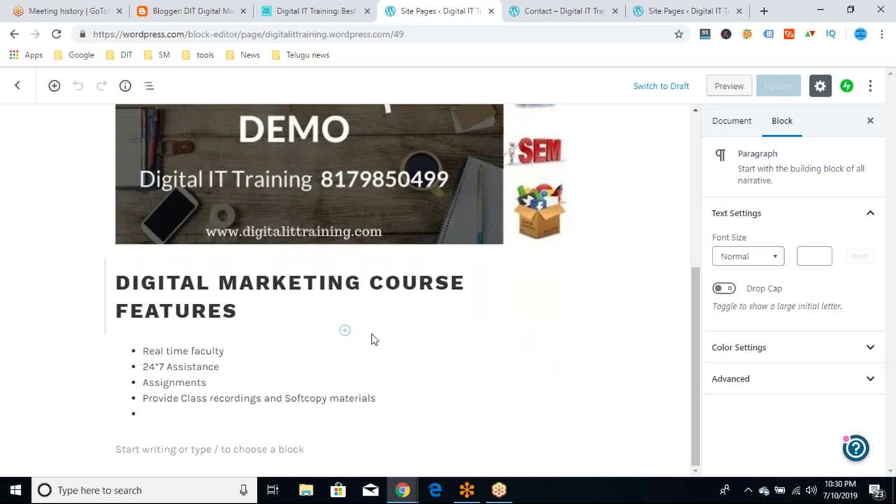
left_click(345, 331)
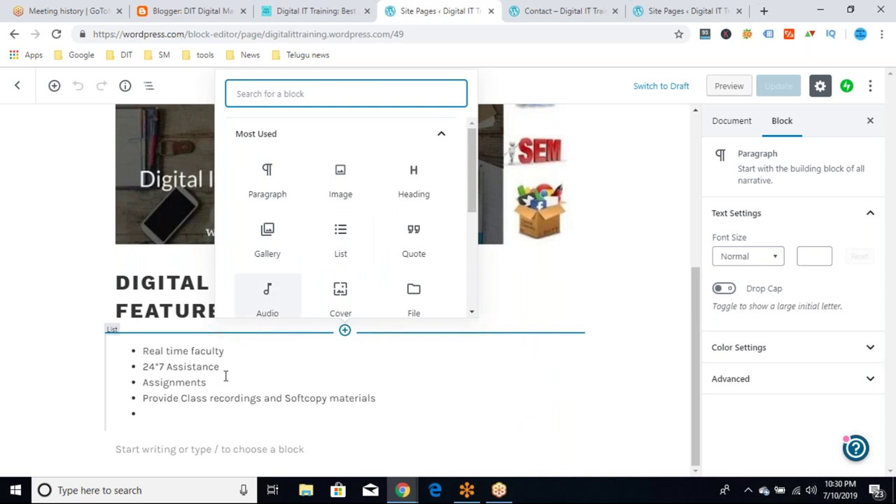
left_click(375, 399)
left_click_drag(384, 399, 151, 341)
left_click(160, 348)
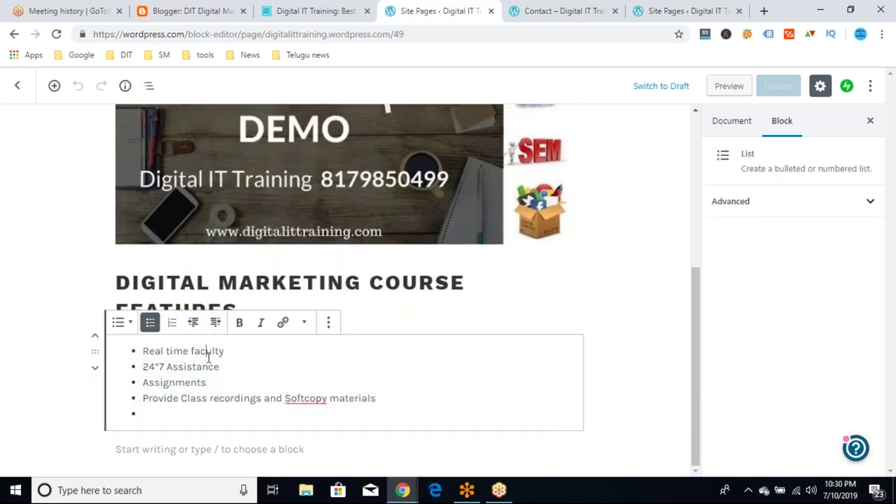
left_click(781, 202)
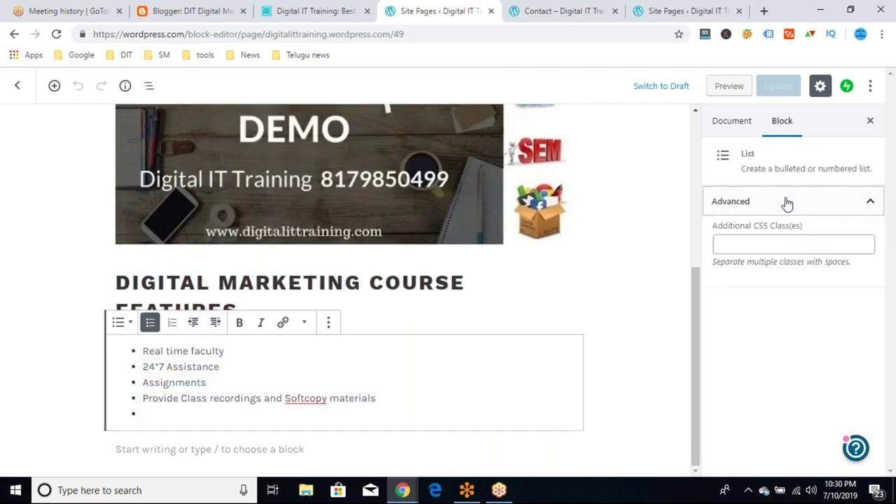
left_click(870, 204)
left_click(871, 123)
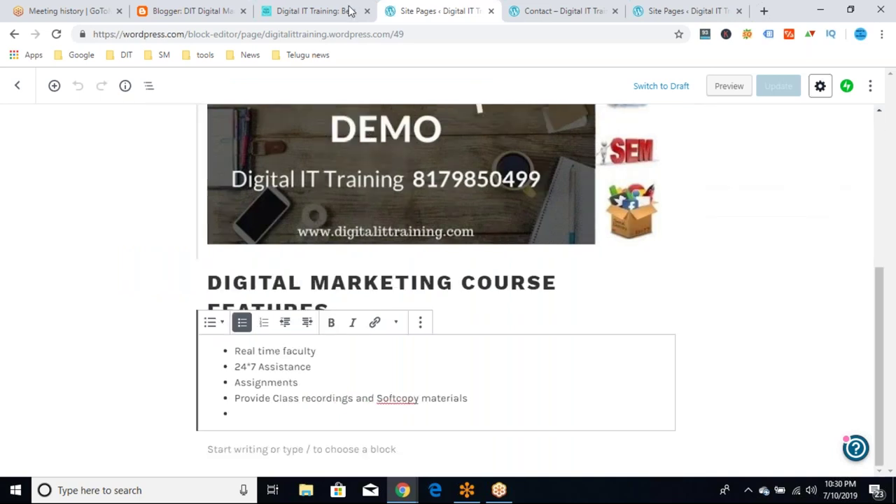
Step: Leave the Best Digital Marketing Training page editor and view the site's published blog posts
left_click(534, 15)
left_click(456, 12)
left_click(19, 88)
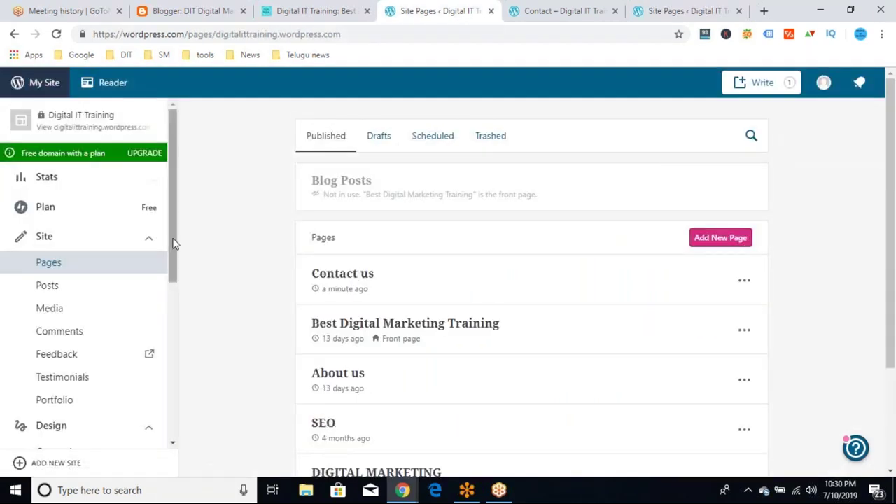
left_click(100, 292)
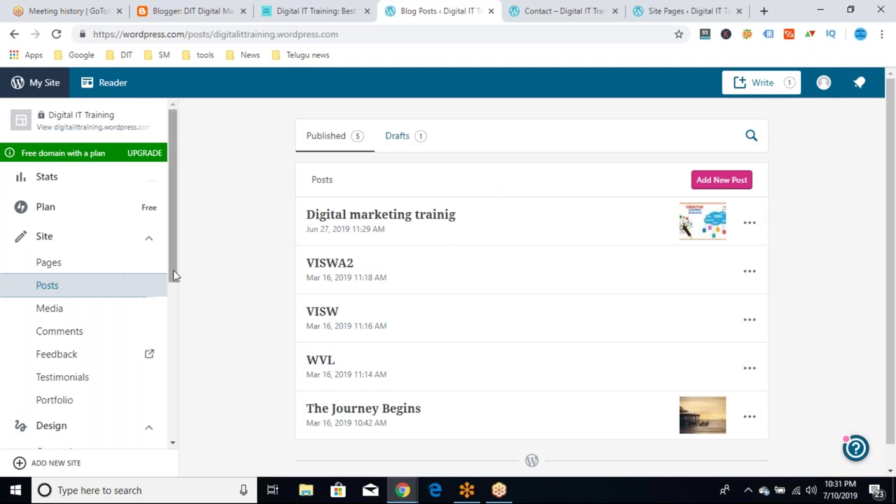
Step: Open the design customizer for the Digital IT Training site
left_click_drag(175, 276, 178, 306)
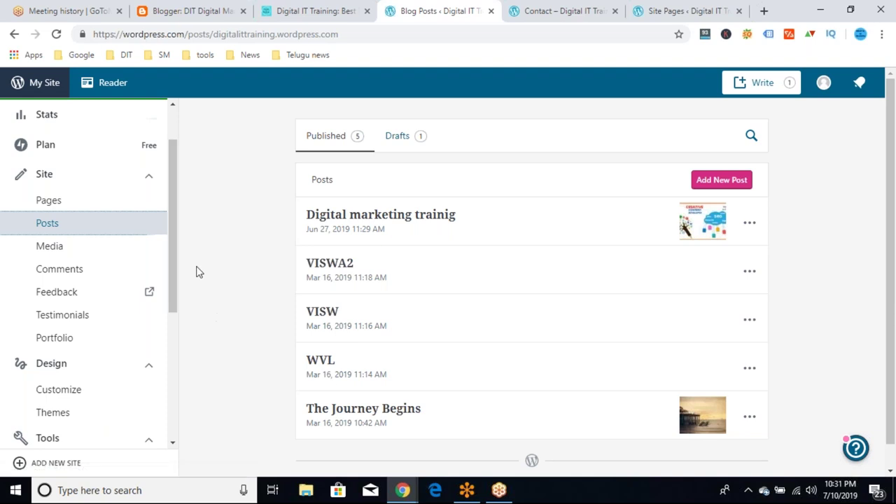
left_click_drag(173, 291, 176, 344)
left_click(76, 258)
left_click(75, 258)
left_click(76, 284)
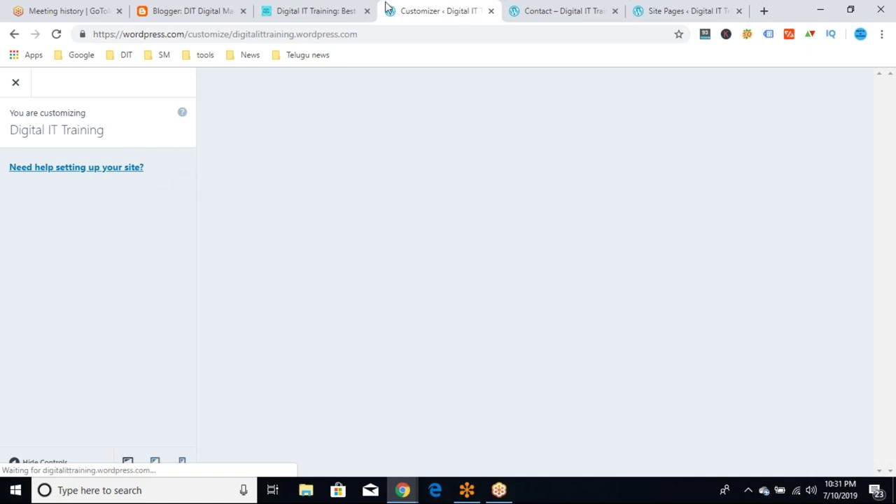
Step: Compare the live Contact page's header and Digital Marketing submenu with the site preview in the customizer
left_click(511, 20)
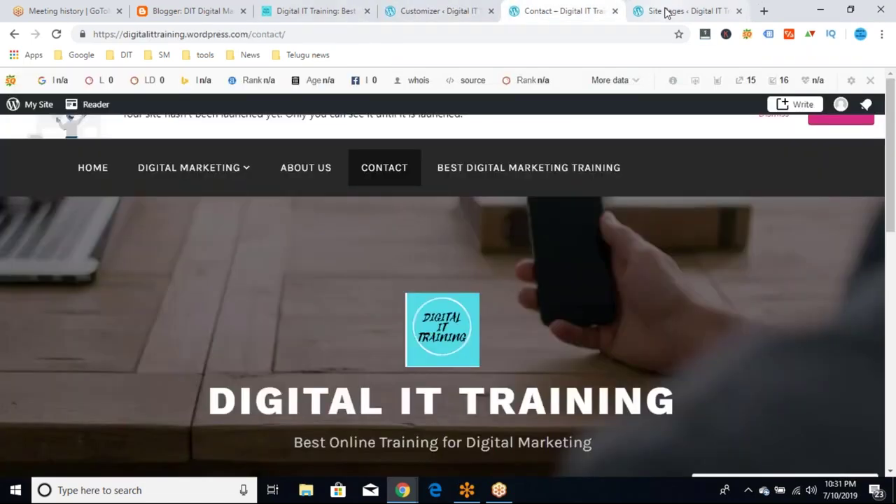
left_click(438, 13)
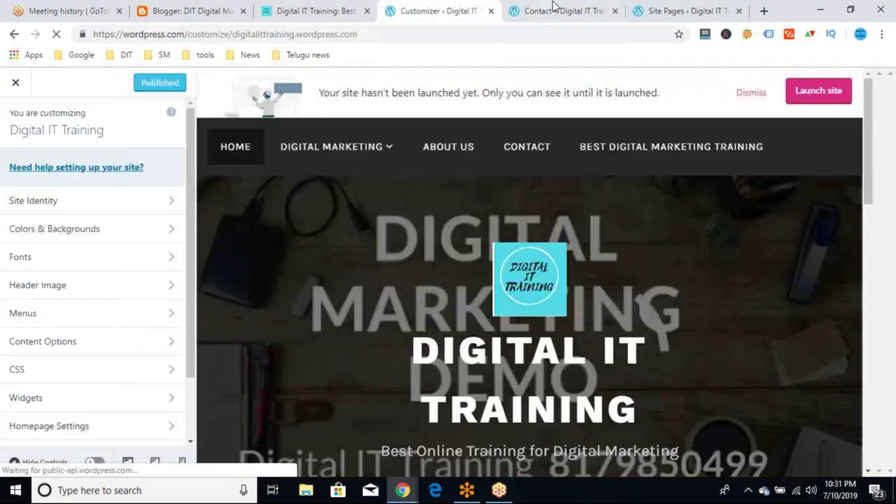
left_click(546, 10)
mouse_move(189, 168)
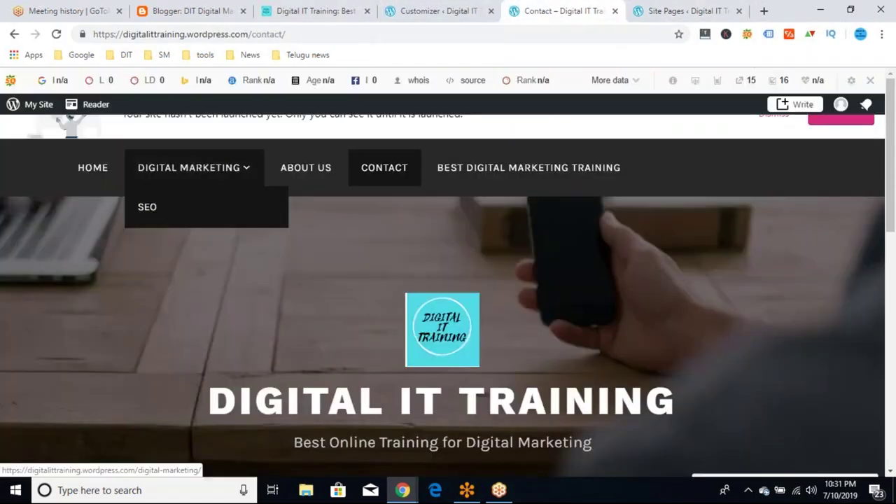
left_click(440, 8)
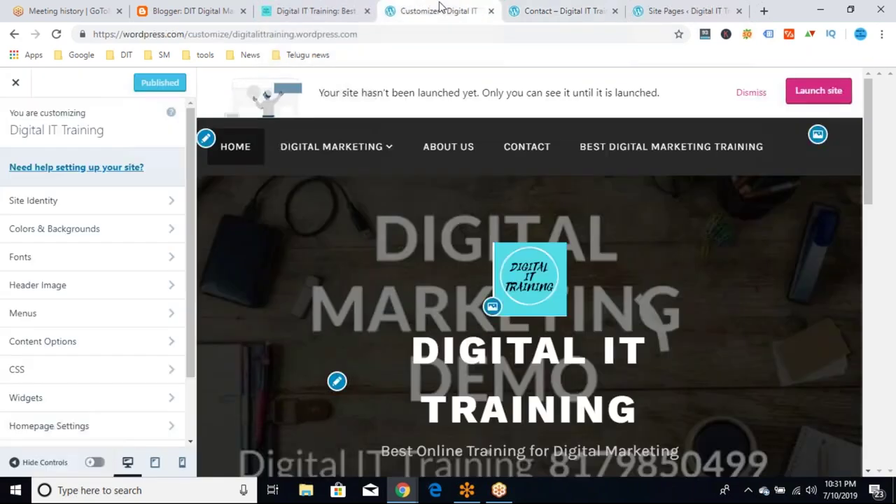
Step: Examine the logo, site title, tagline, site icon and footer credit settings in the Site Identity section, comparing them with the live site
left_click(159, 215)
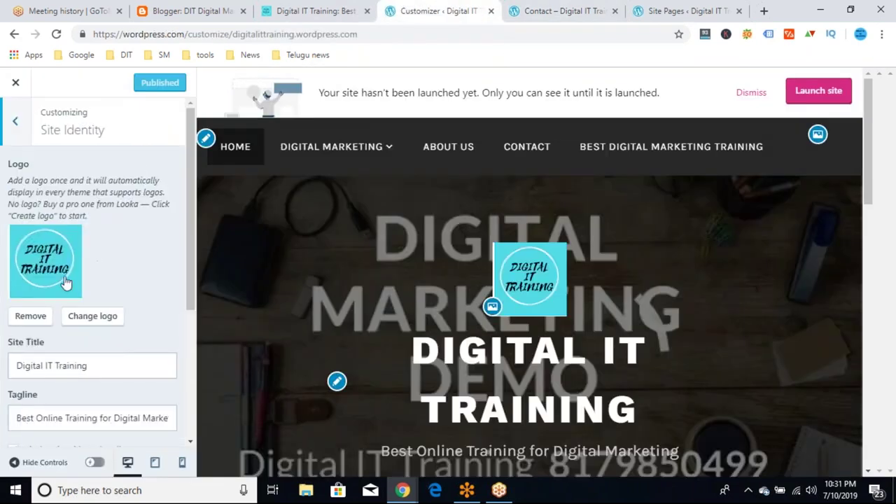
left_click(570, 10)
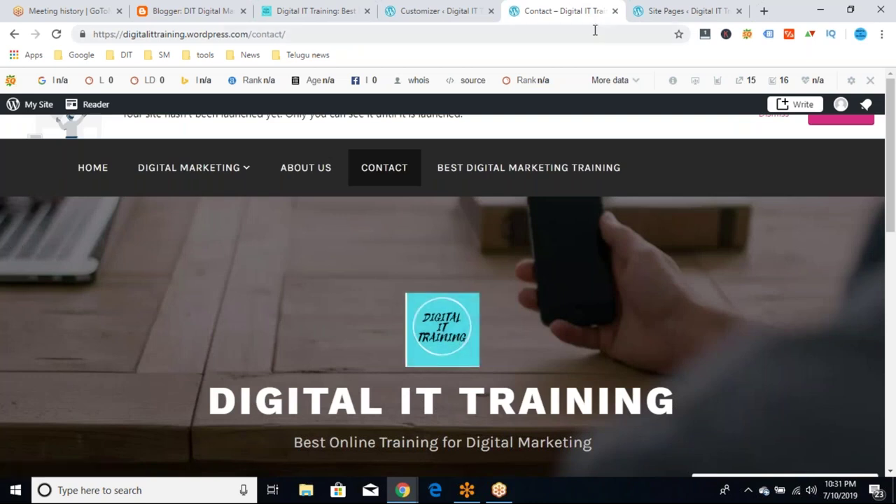
left_click(453, 9)
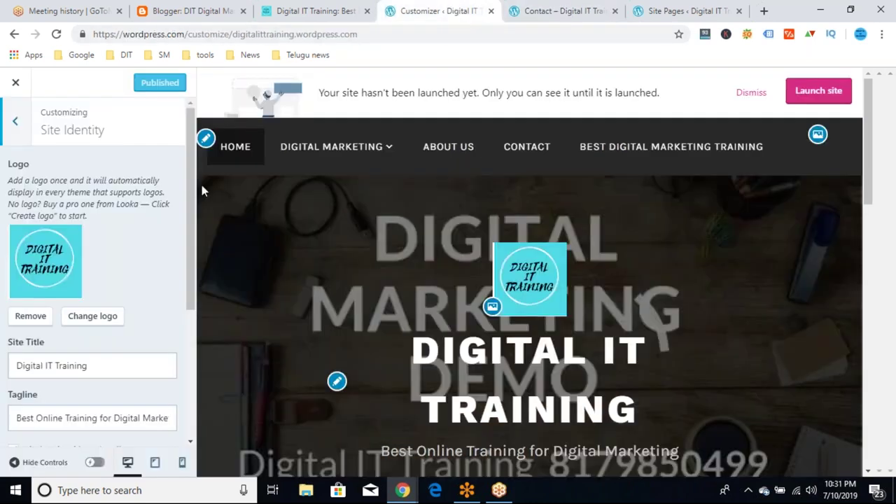
left_click_drag(193, 197, 202, 295)
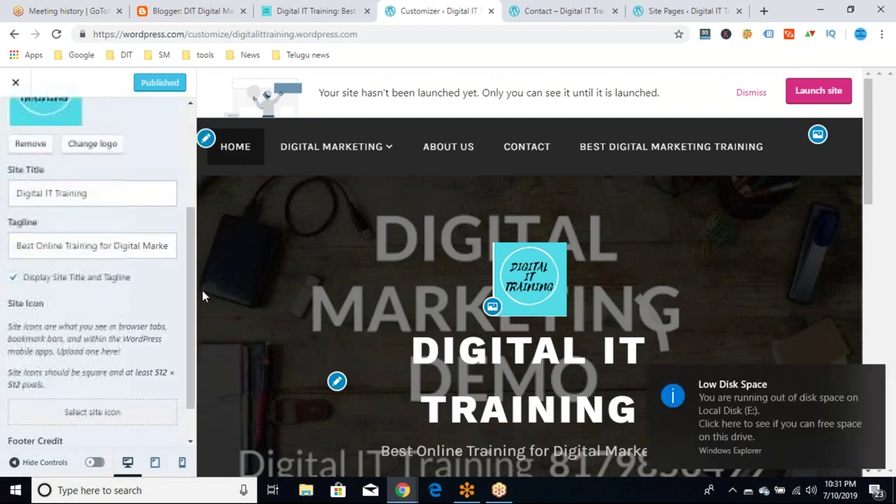
triple_click(114, 195)
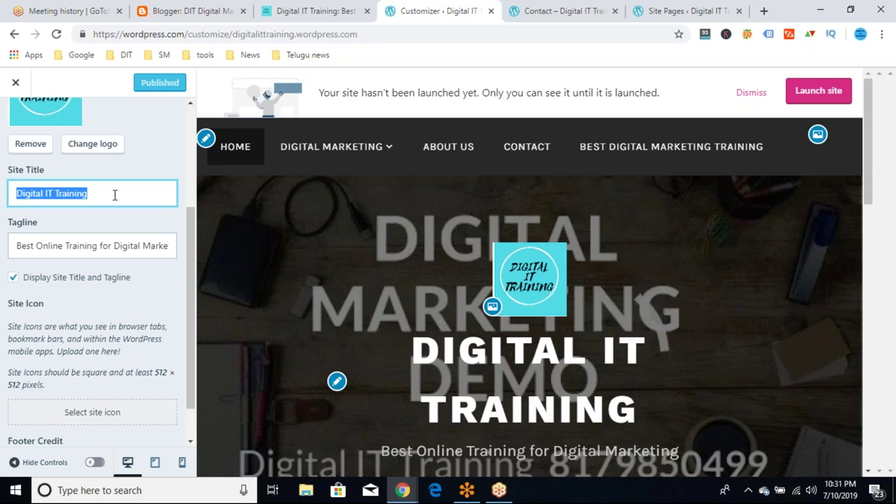
left_click(92, 243)
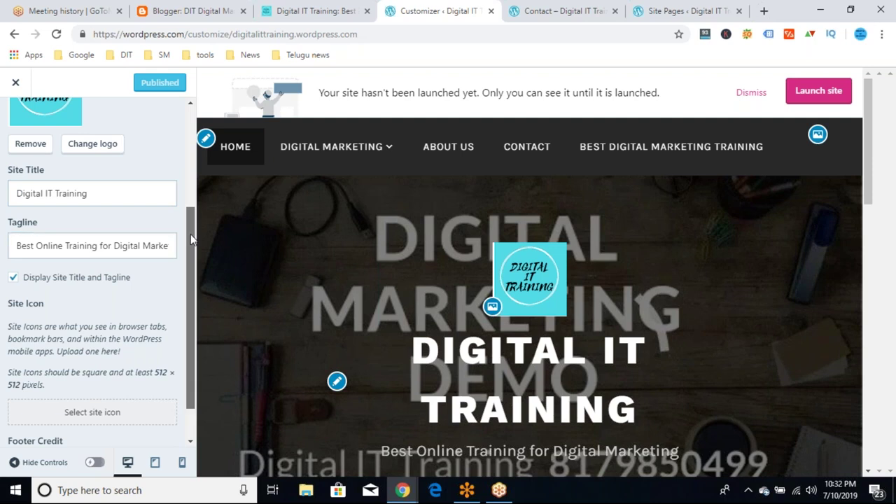
scroll(191, 234, "down", 1)
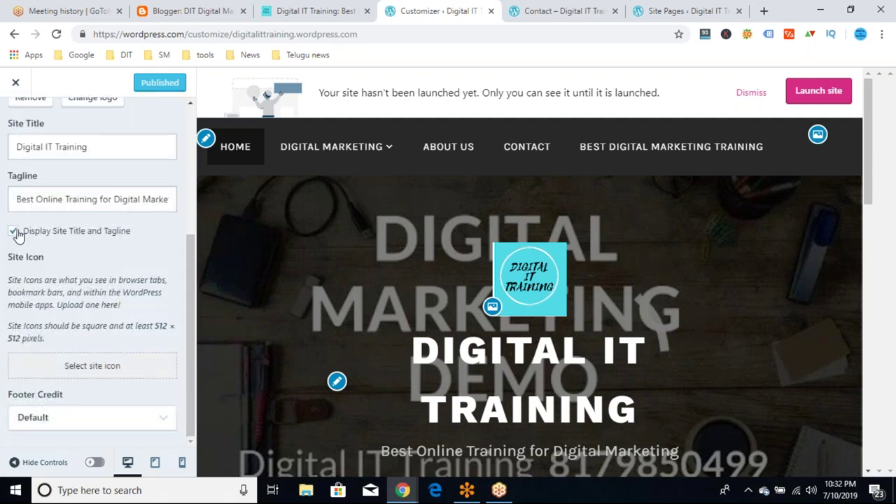
Step: Try toggling the display of the site title and tagline in the header, ending with it enabled
left_click(13, 232)
left_click(14, 232)
left_click(14, 231)
left_click(14, 232)
left_click(14, 232)
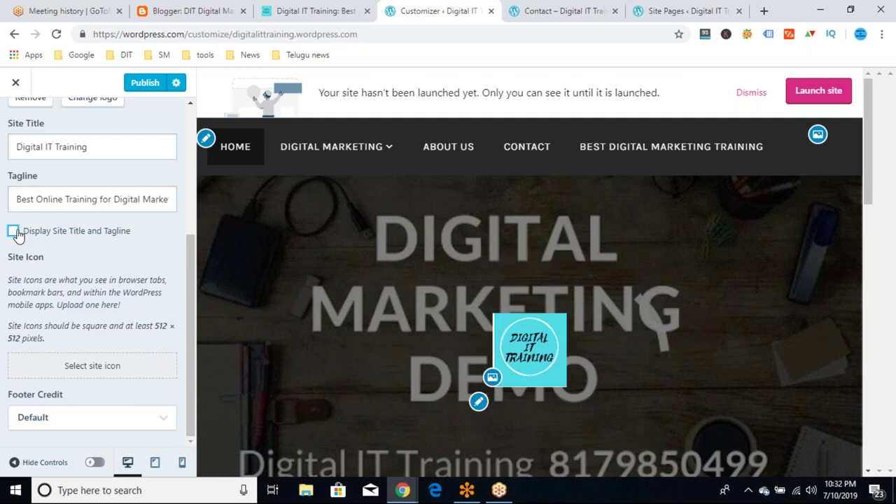
left_click(88, 234)
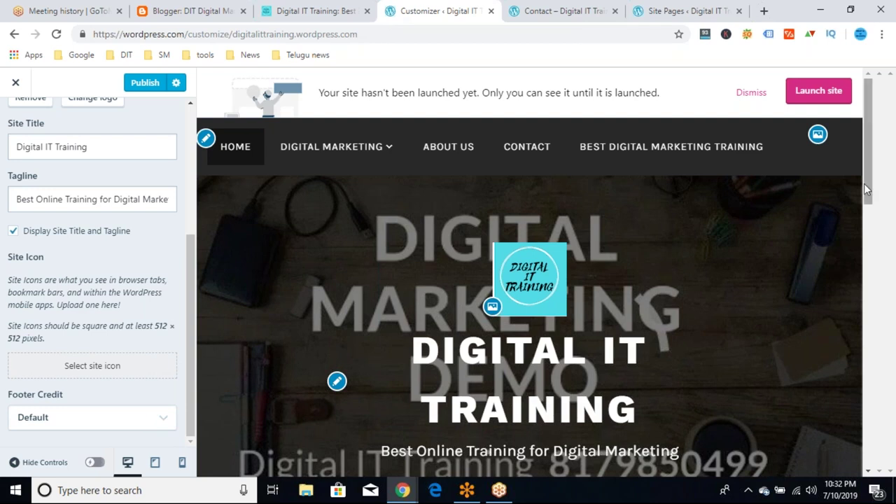
Step: View the home page preview down to its footer credit and return to the main list of customizer sections
left_click_drag(866, 194, 894, 483)
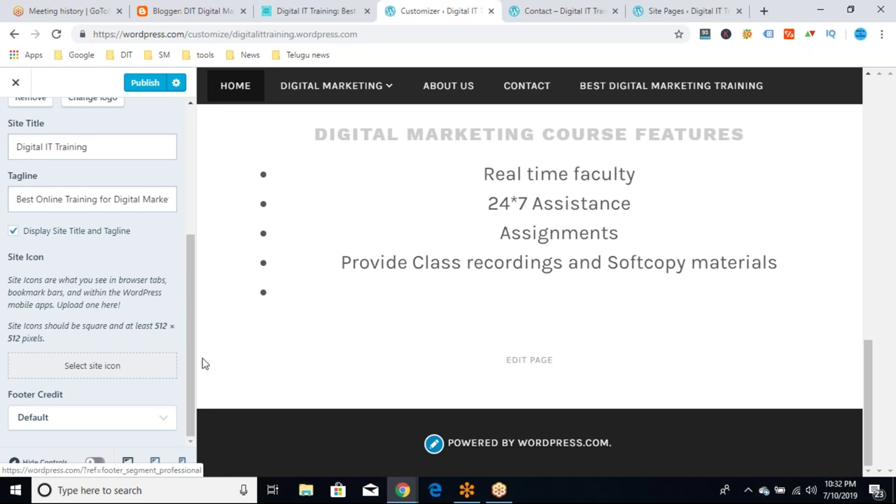
left_click_drag(194, 343, 166, 148)
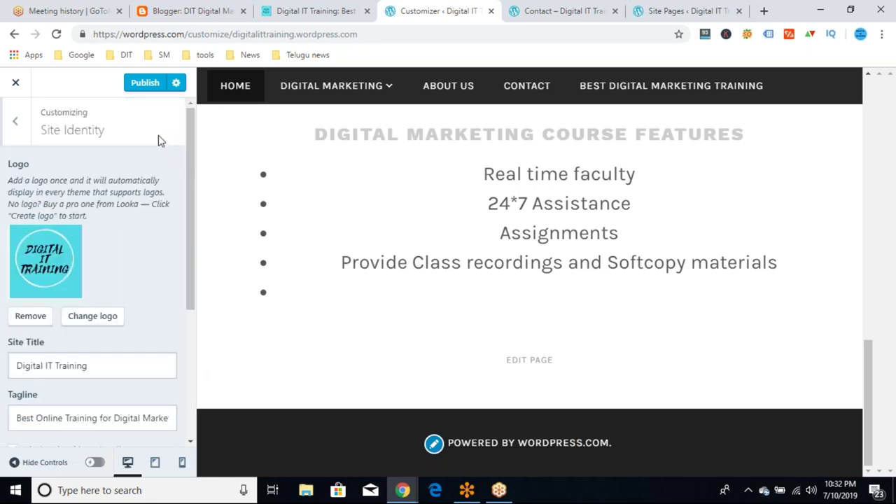
left_click(14, 126)
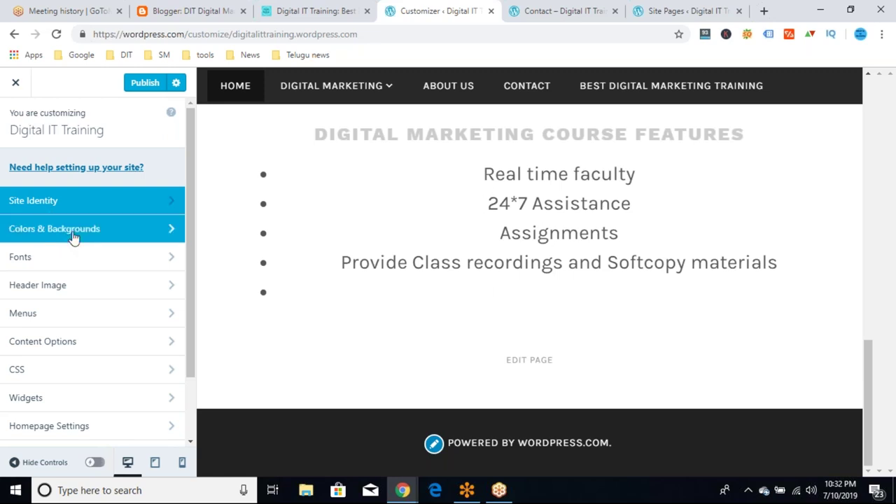
Step: Look through the Menus and Fonts sections of the customizer and return to the main section list
left_click(168, 318)
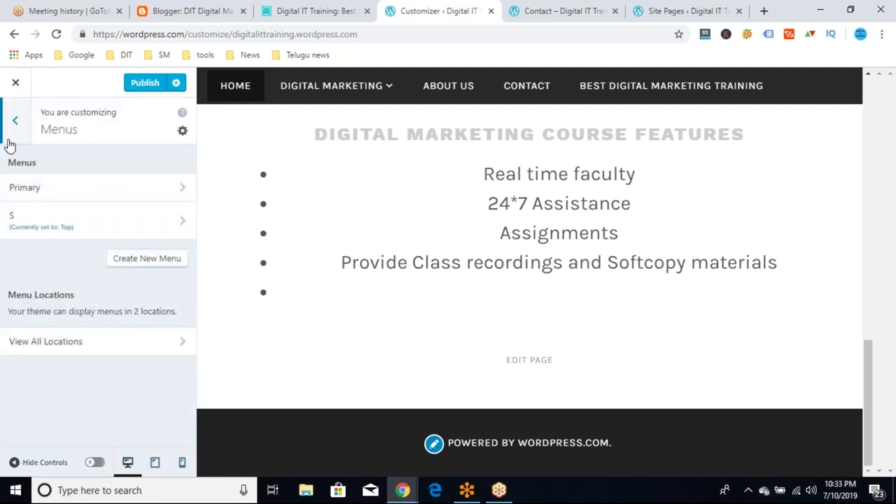
left_click(15, 136)
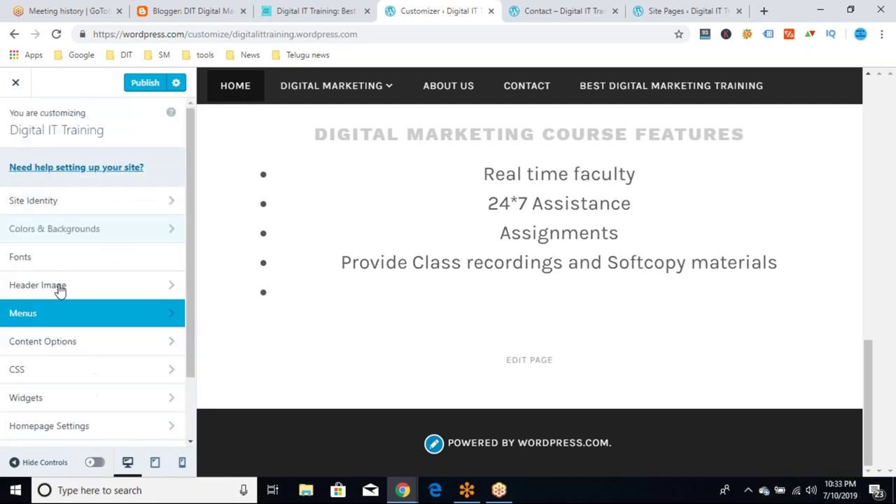
left_click(108, 267)
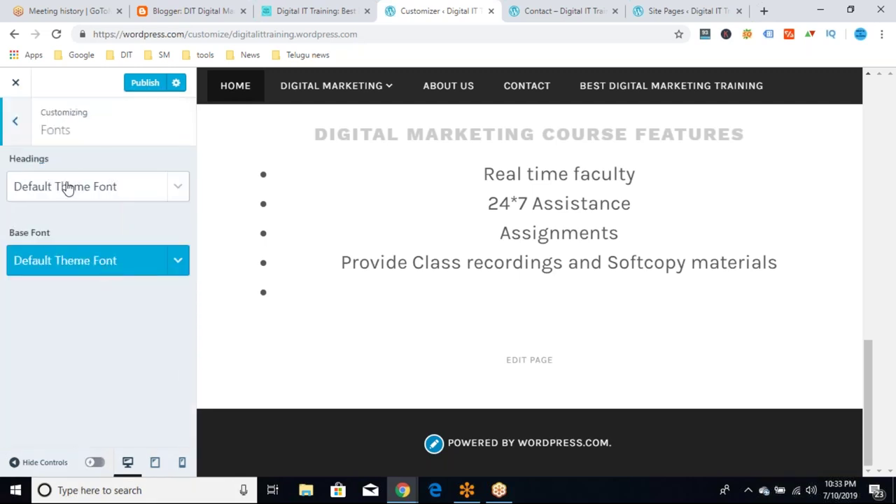
left_click(23, 126)
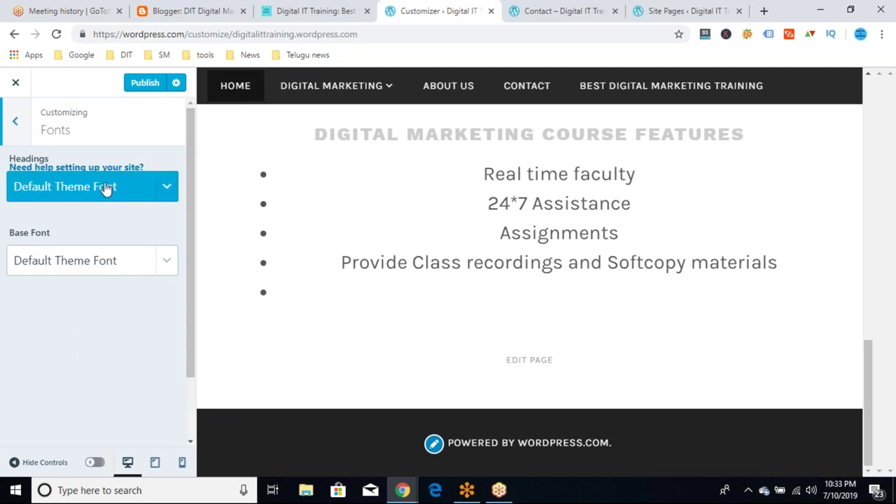
left_click(10, 122)
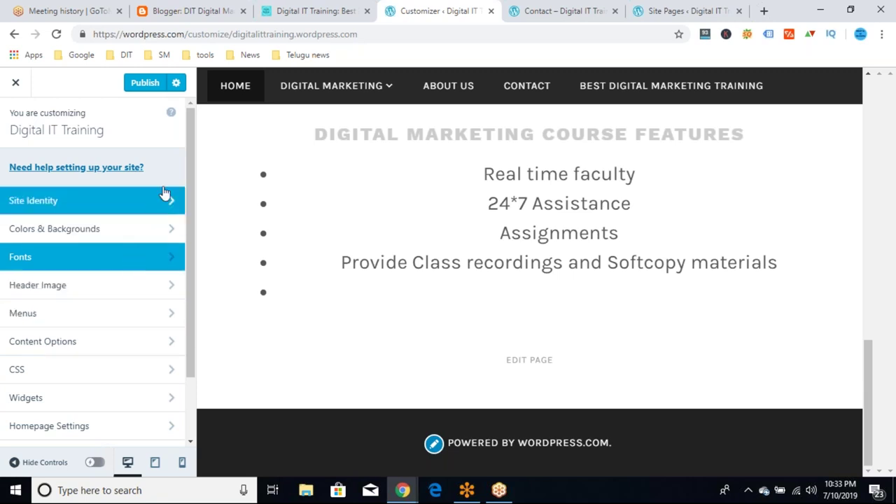
Step: Open the Primary menu and add the VISWA2 post to its items
left_click(142, 319)
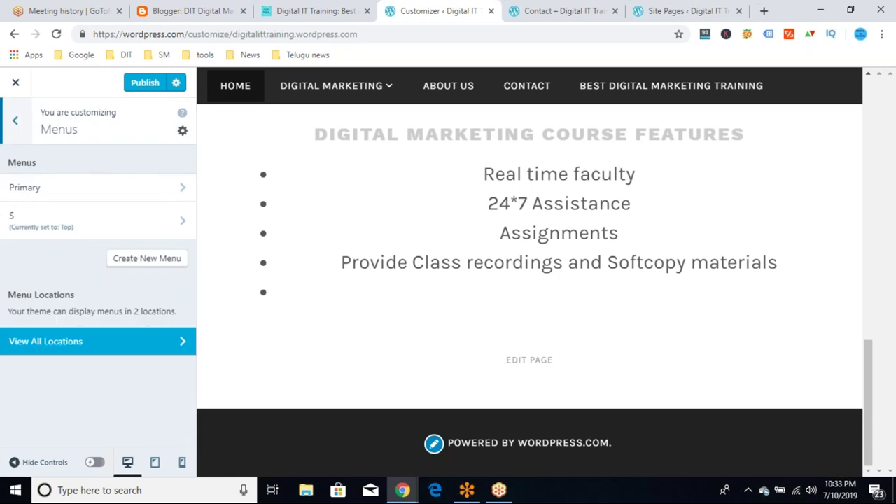
left_click(139, 191)
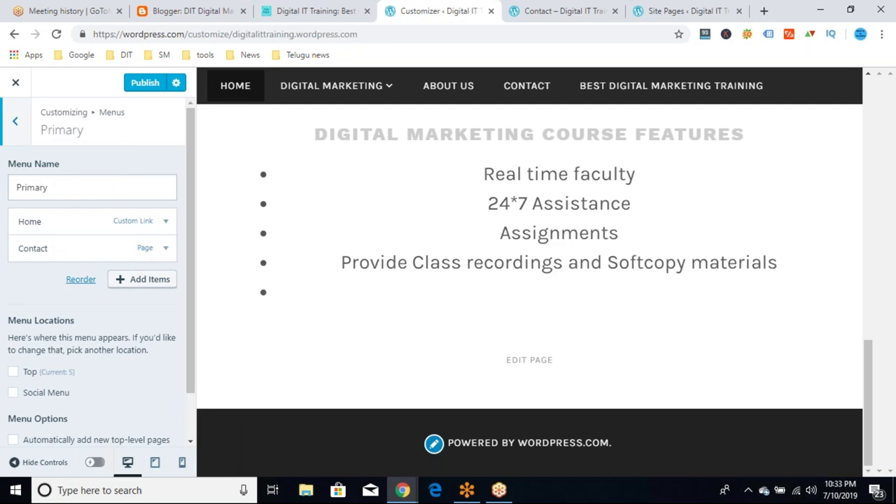
left_click(135, 281)
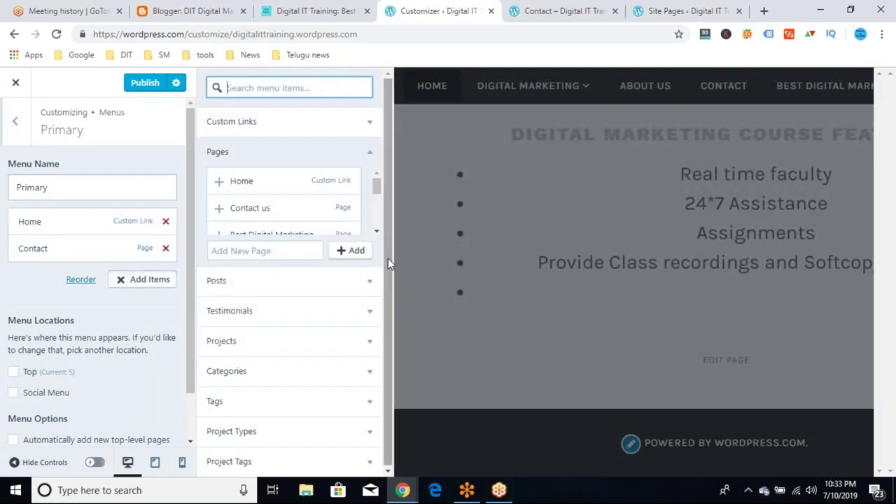
left_click_drag(379, 189, 377, 222)
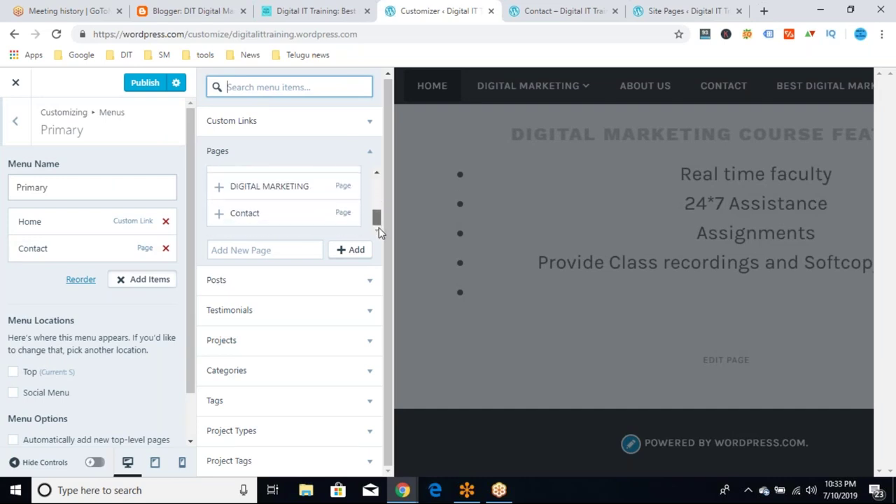
left_click(370, 284)
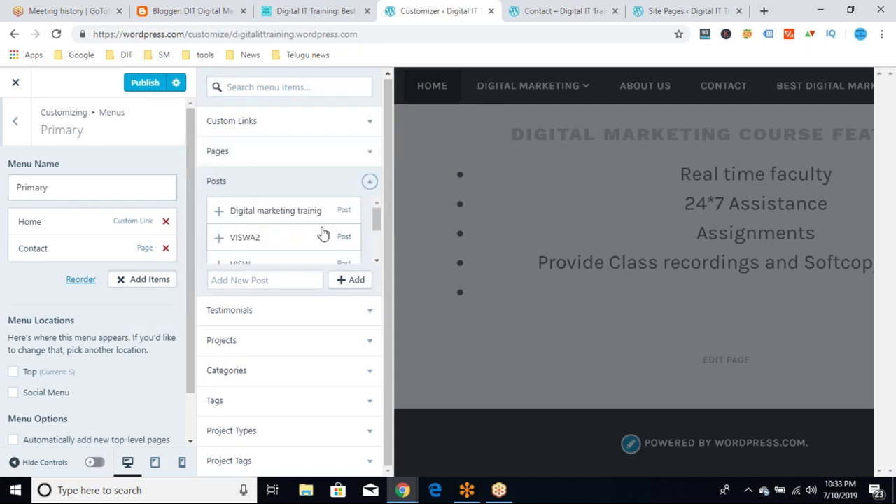
left_click(220, 238)
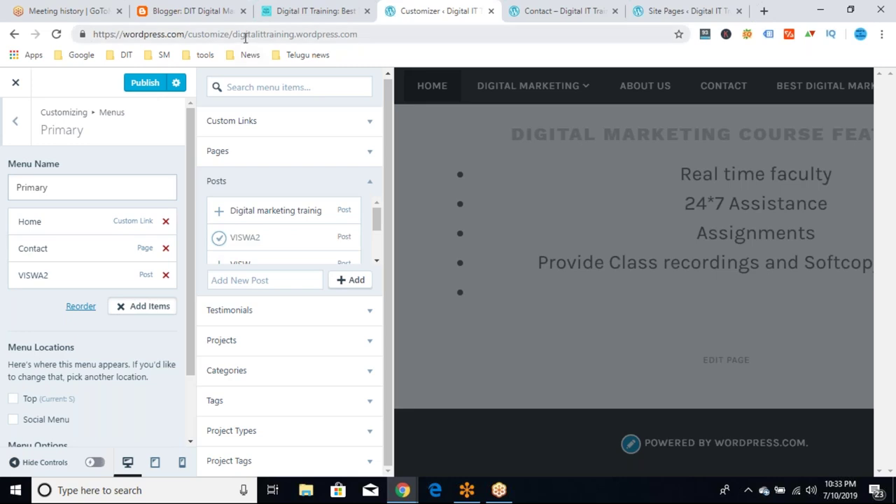
Step: Review the Digital IT Training website and the live Contact page's navigation bar, and return to the customizer
left_click(376, 34)
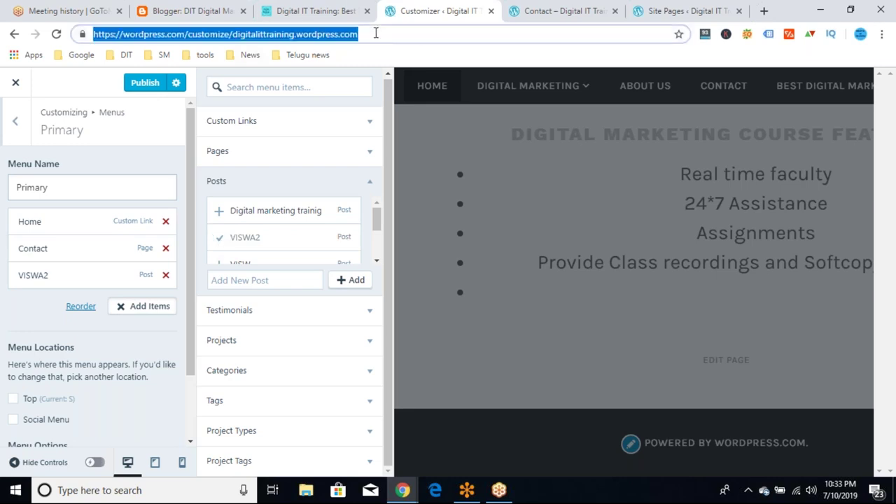
left_click(377, 38)
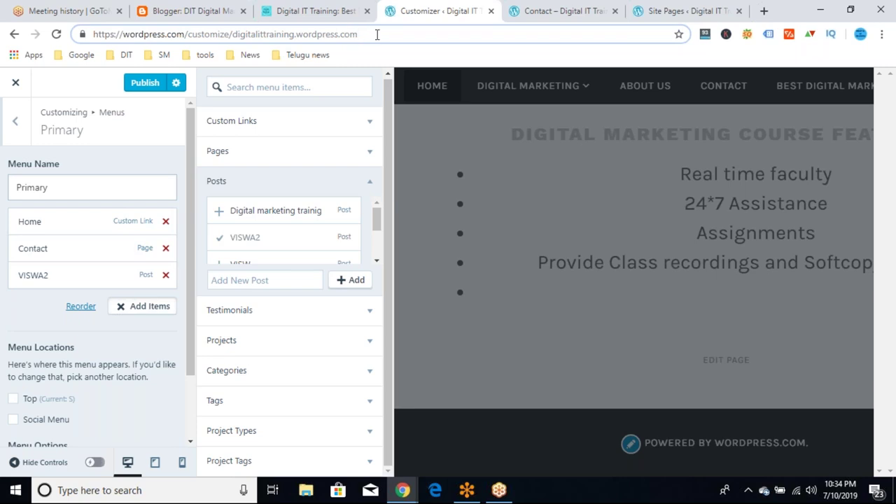
left_click(320, 8)
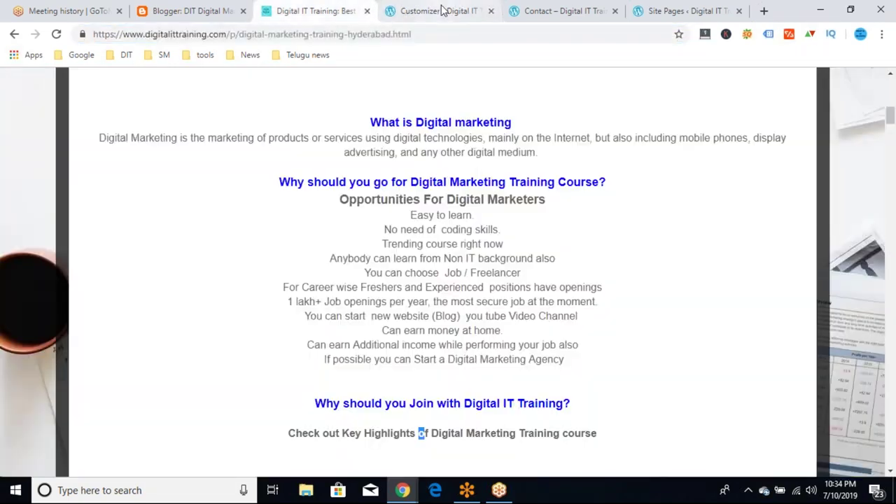
left_click(590, 9)
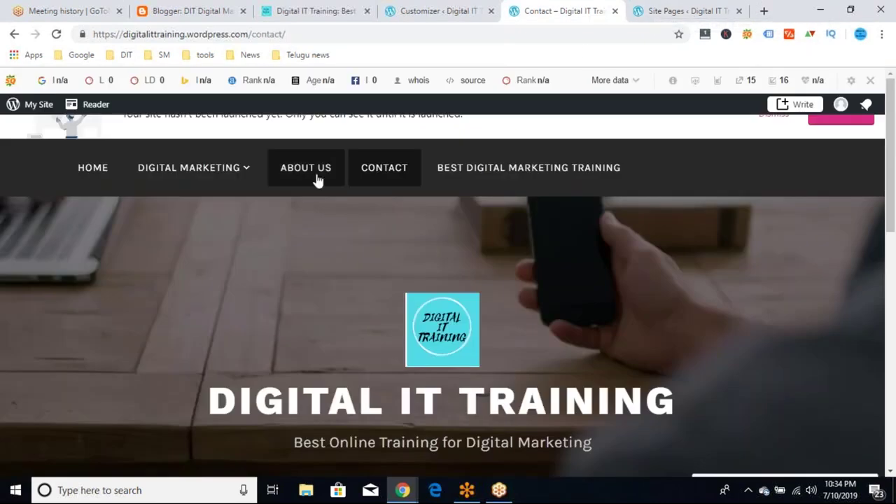
mouse_move(248, 180)
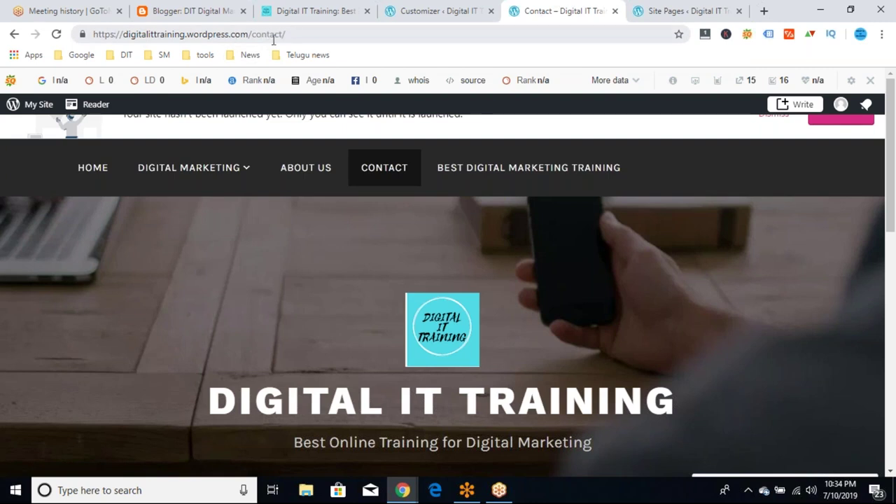
left_click(422, 11)
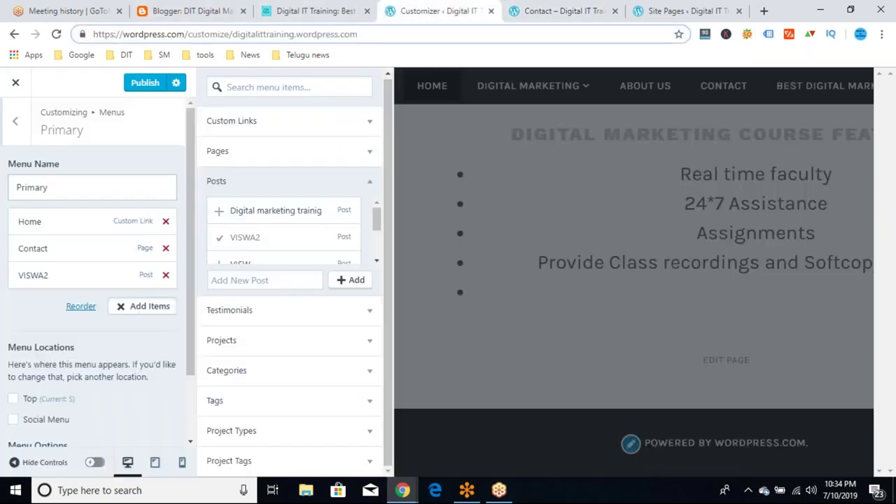
Step: Add the VISW post to the Primary menu, nesting it under Contact and VISWA2 beneath VISW
scroll(192, 237, "down", 1)
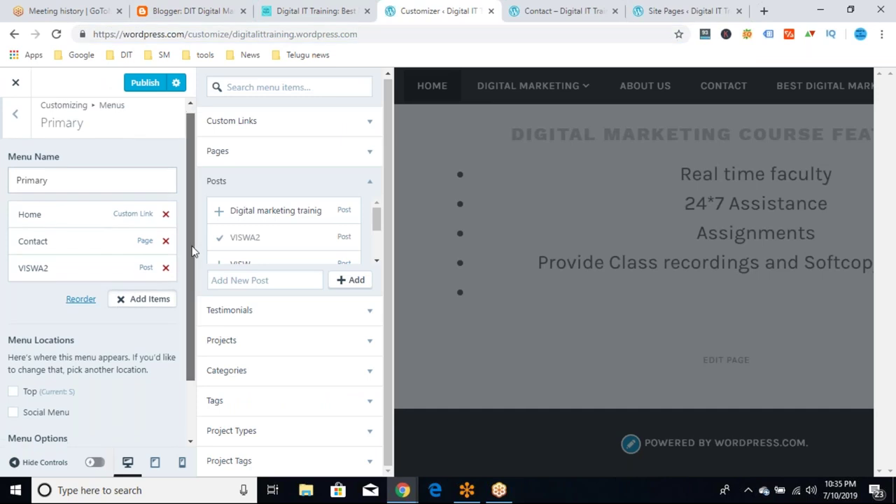
scroll(193, 252, "down", 1)
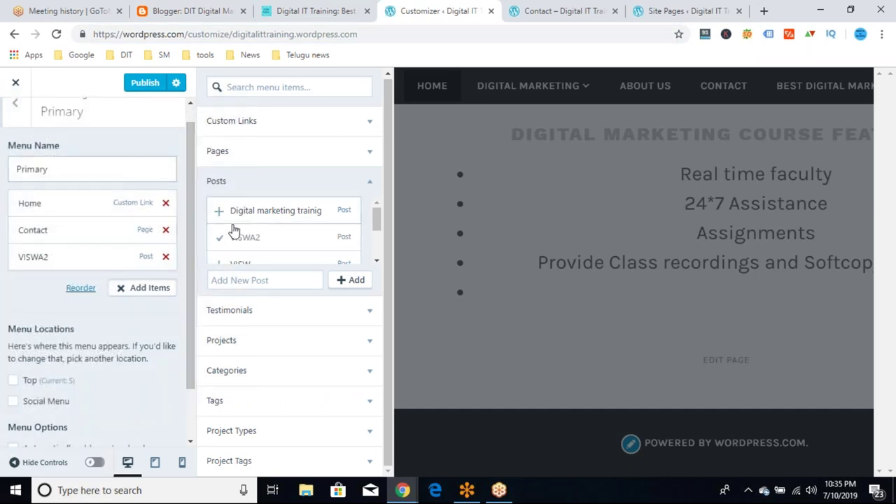
left_click_drag(375, 222, 375, 226)
scroll(375, 225, "down", 1)
left_click(221, 234)
left_click_drag(103, 336, 60, 244)
left_click_drag(90, 284, 116, 283)
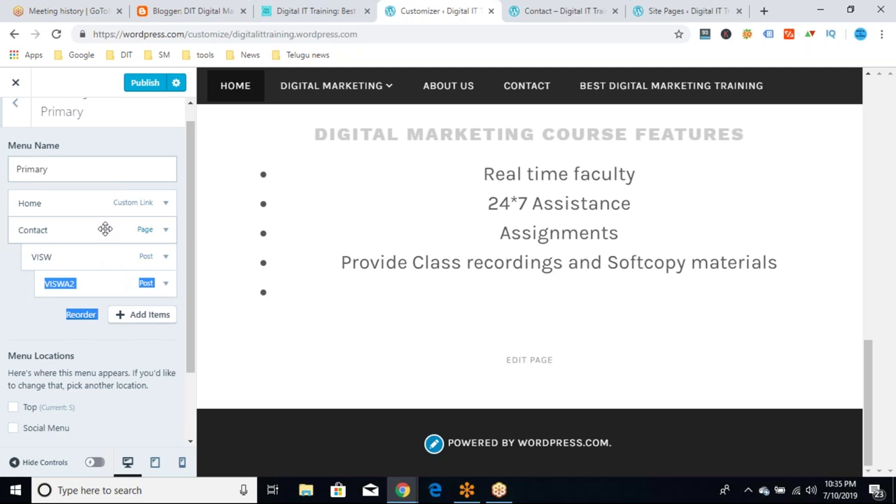
left_click(7, 293)
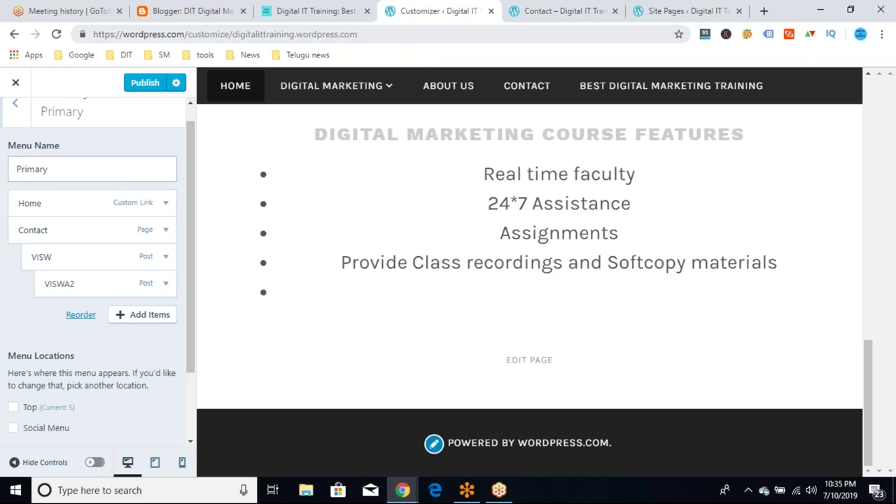
Step: Publish the menu changes and reopen the Primary menu in the reloaded customizer
mouse_move(386, 92)
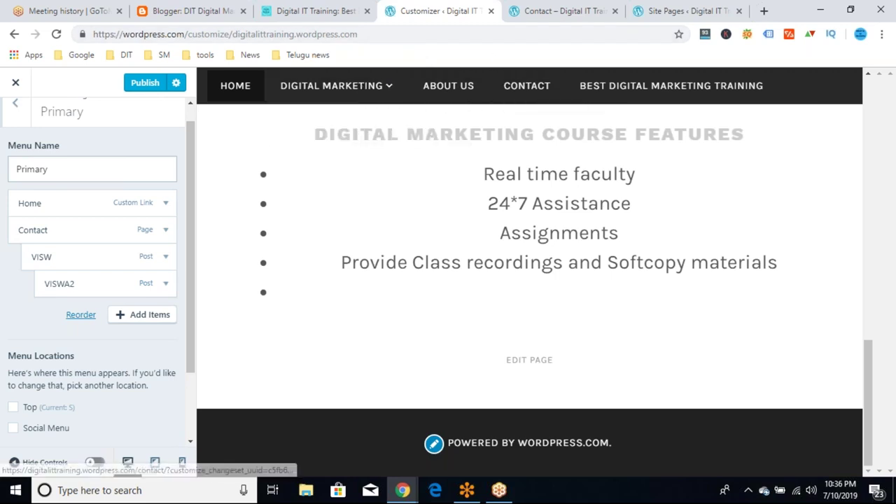
left_click(146, 84)
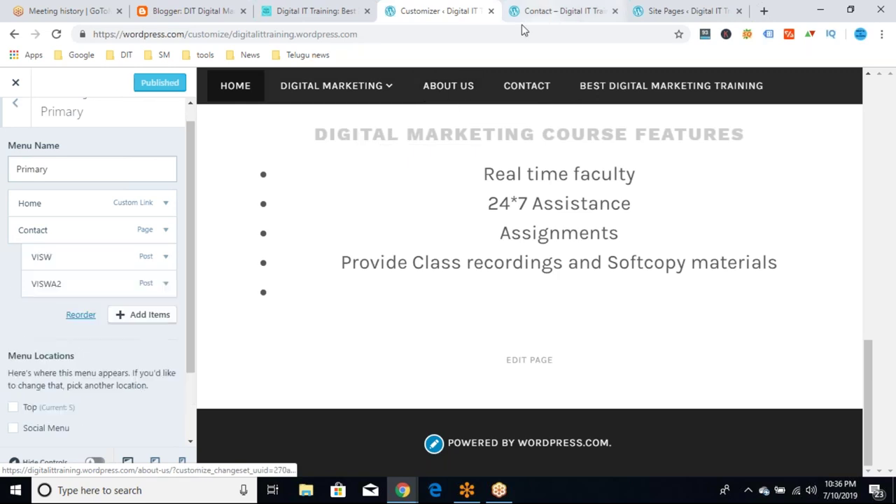
left_click(56, 33)
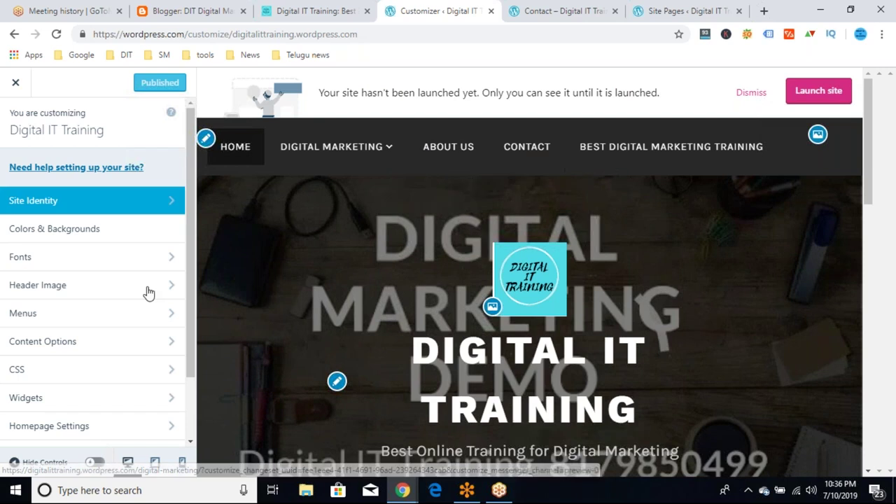
left_click(143, 325)
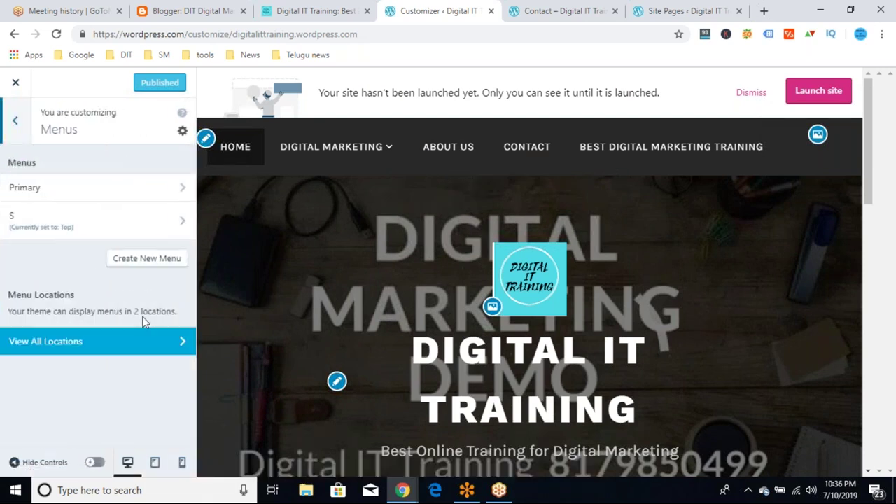
left_click(157, 196)
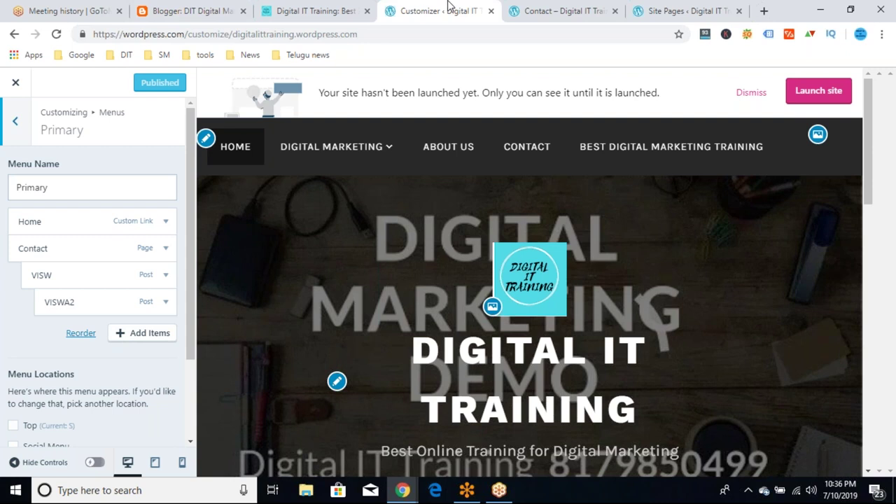
Step: Reload the live Contact page and check the Contact entry in its navigation bar for submenu items
left_click(535, 9)
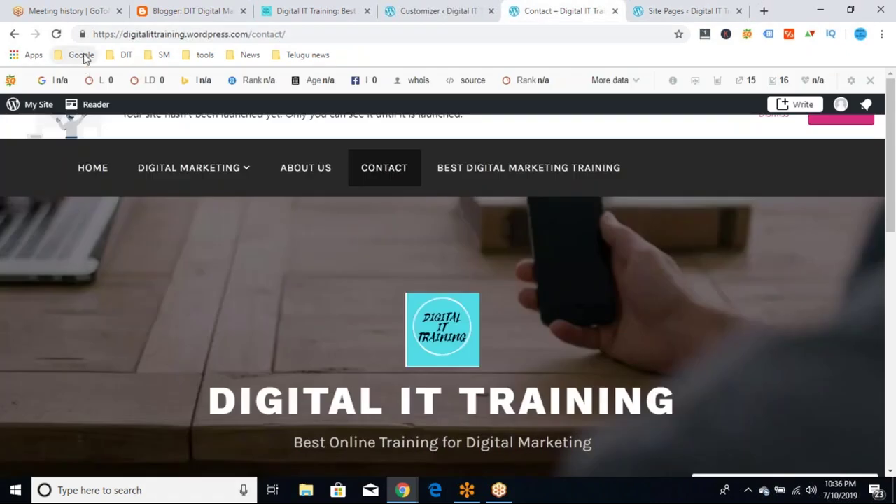
left_click(57, 35)
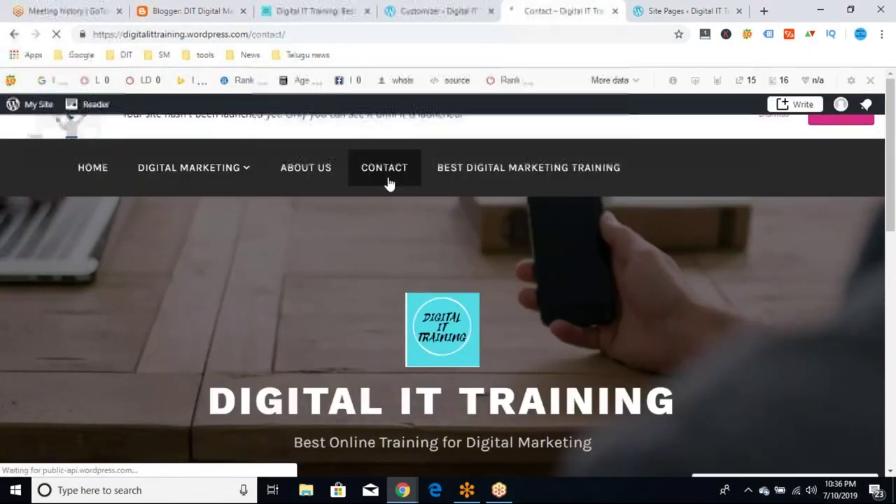
left_click(390, 183)
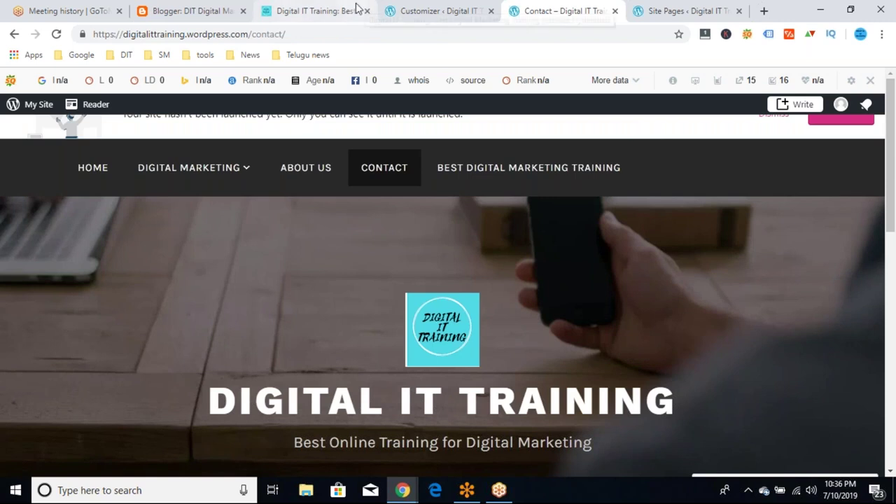
Step: Move VISWA2 in the Primary menu to the same level as VISW under Contact and publish the change
left_click(415, 8)
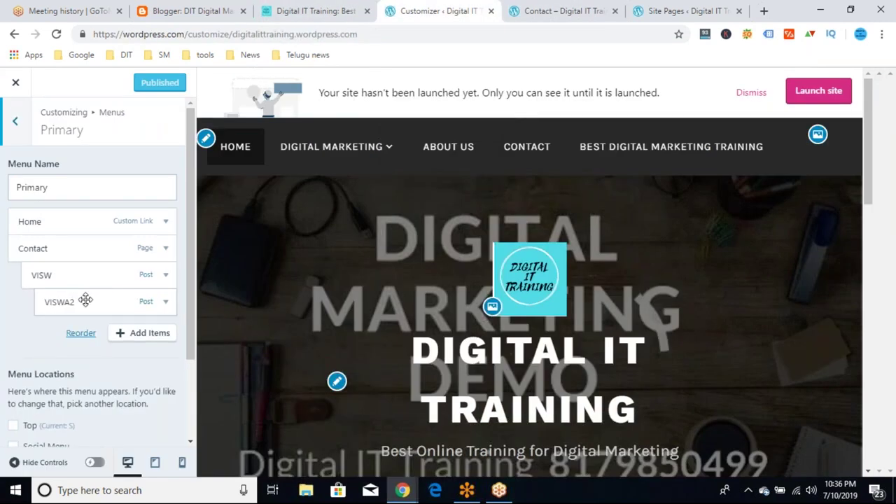
left_click_drag(86, 300, 75, 298)
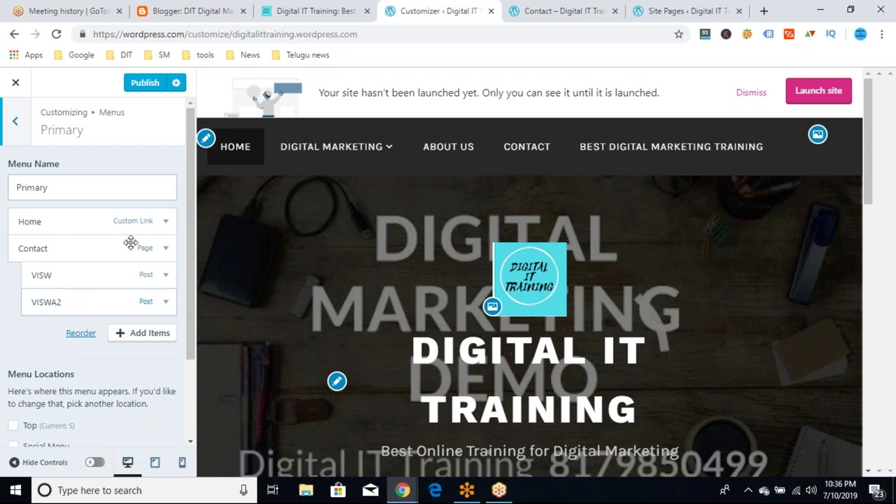
left_click(145, 82)
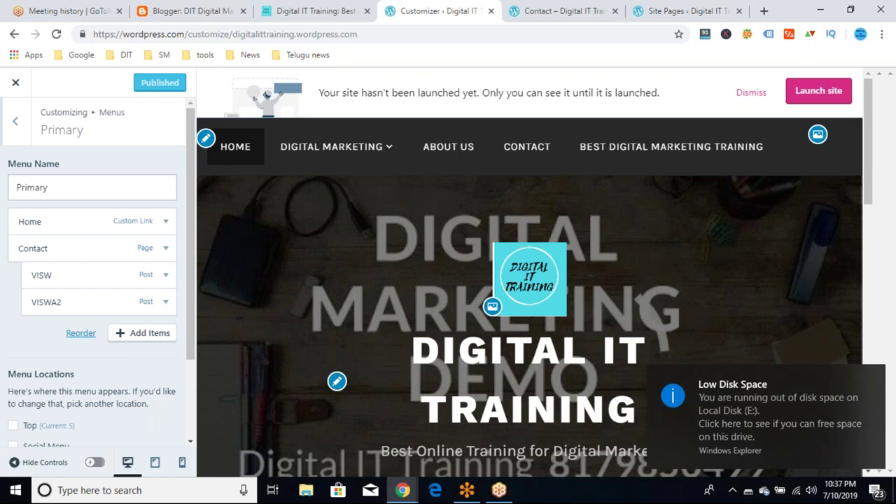
Step: Examine the name and items of menu S, assigned to the Top location, and return to the menus list
left_click(15, 120)
left_click(50, 230)
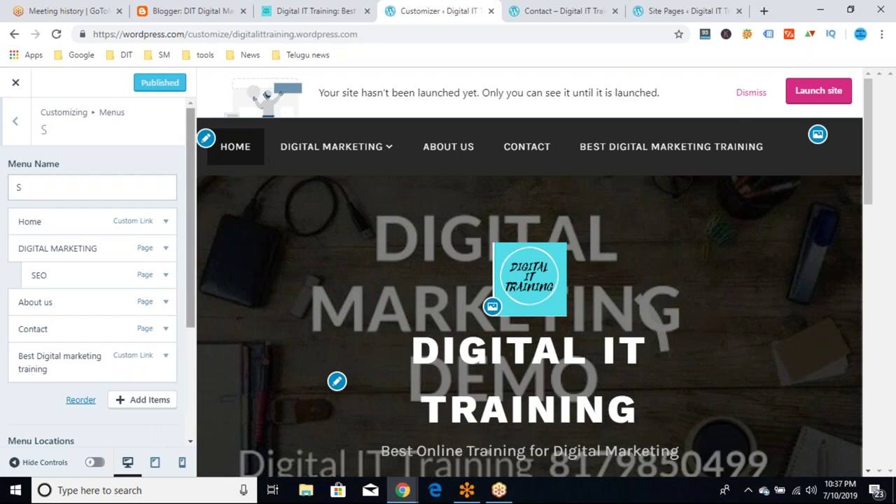
left_click(137, 196)
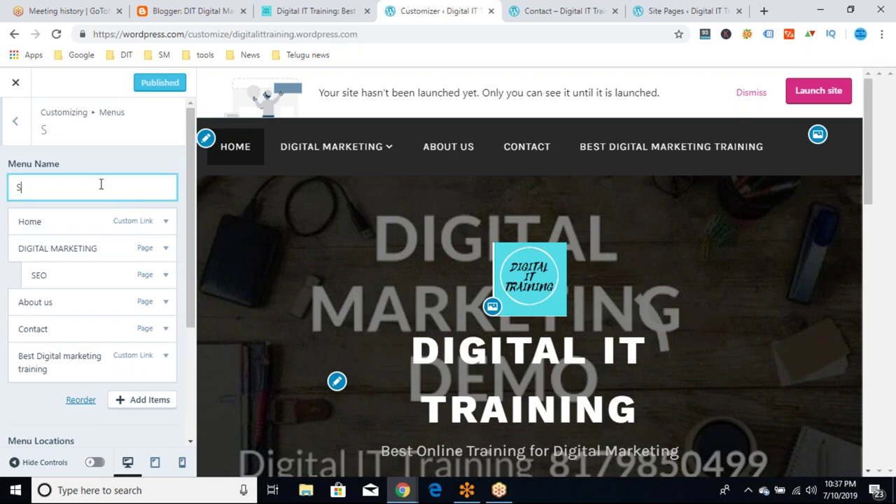
left_click(78, 229)
left_click(16, 122)
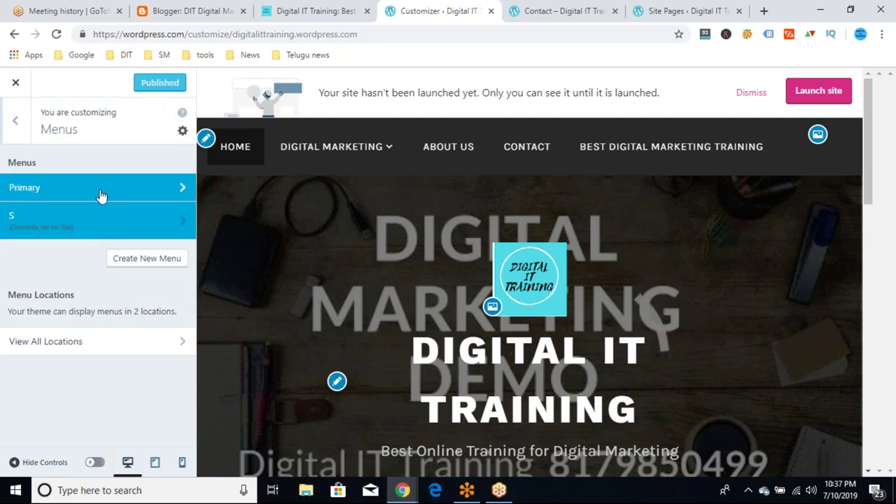
Step: Open menu S and nest Contact and Best Digital marketing training as sub-items under About us
left_click(102, 211)
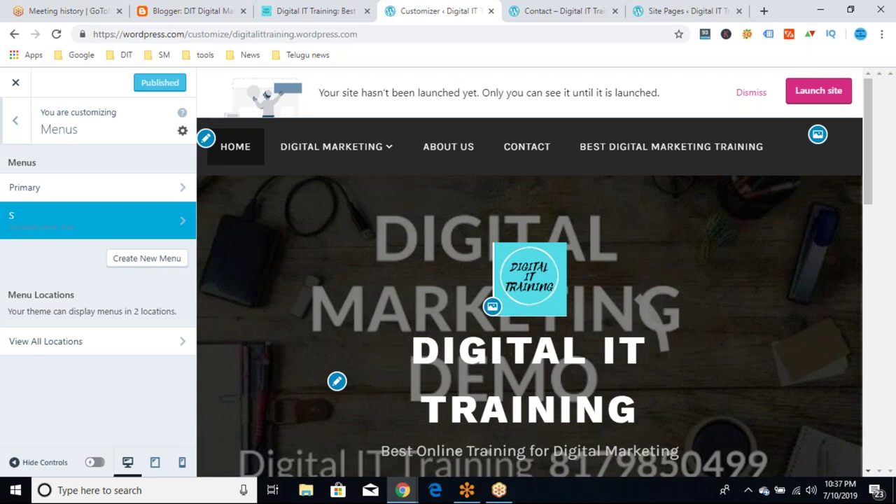
left_click_drag(76, 296, 105, 233)
left_click(105, 233)
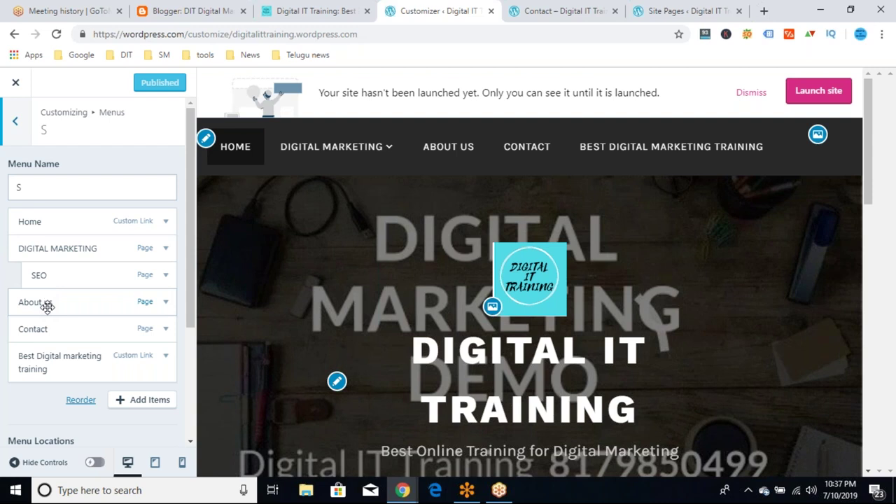
mouse_move(42, 329)
left_mouse_down()
mouse_move(70, 326)
mouse_move(56, 330)
left_mouse_up()
left_click_drag(59, 367, 72, 367)
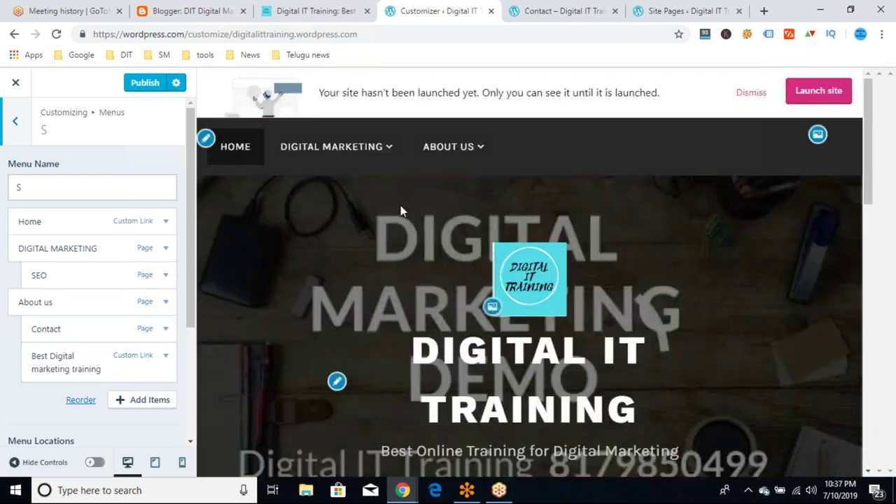
Step: Check the submenus in the preview's navigation bar, opening the Digital Marketing page and its SEO subpage
mouse_move(471, 161)
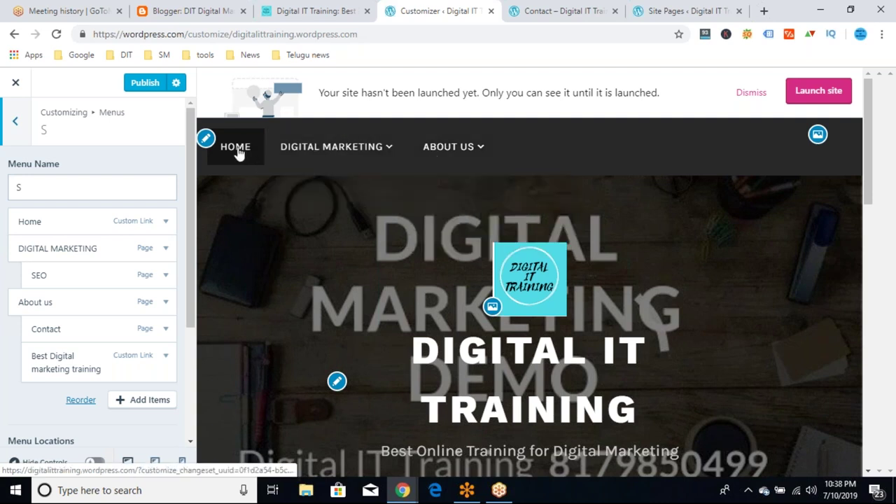
mouse_move(336, 146)
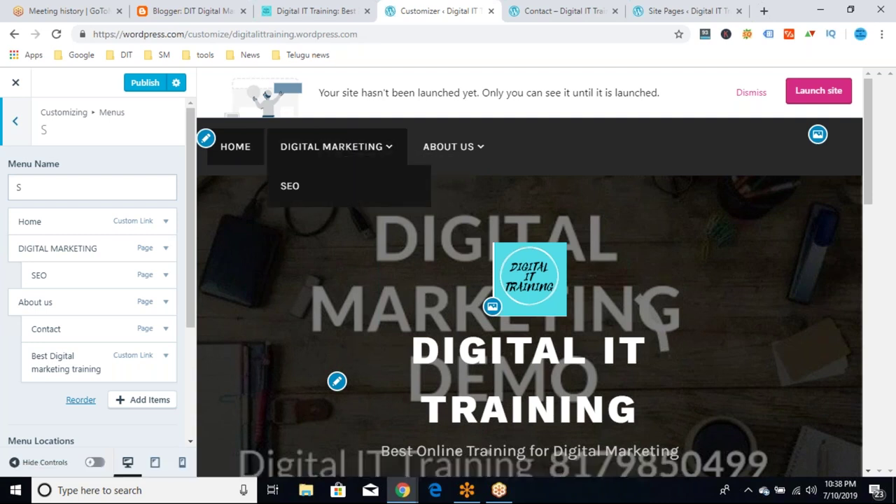
left_click(315, 149)
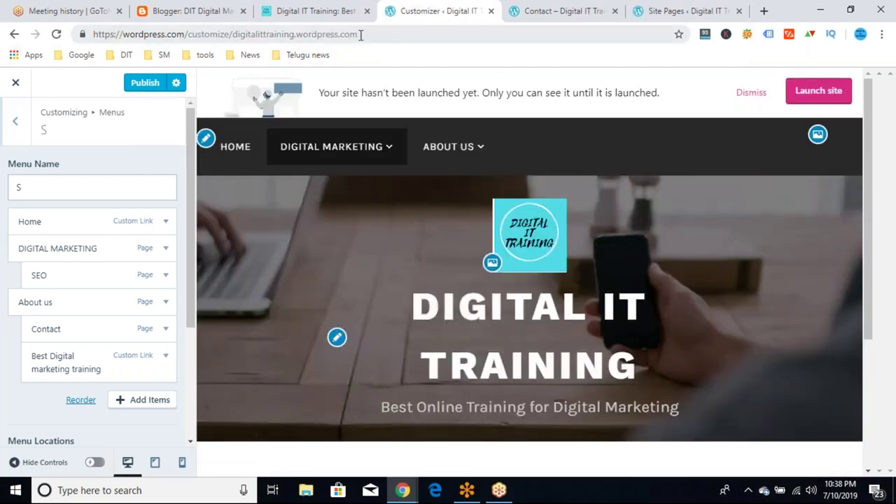
mouse_move(394, 149)
left_click(364, 191)
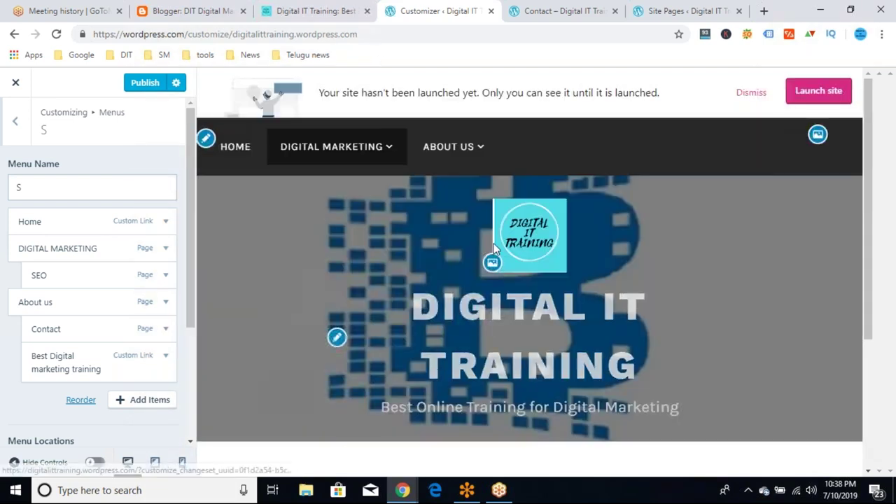
mouse_move(392, 160)
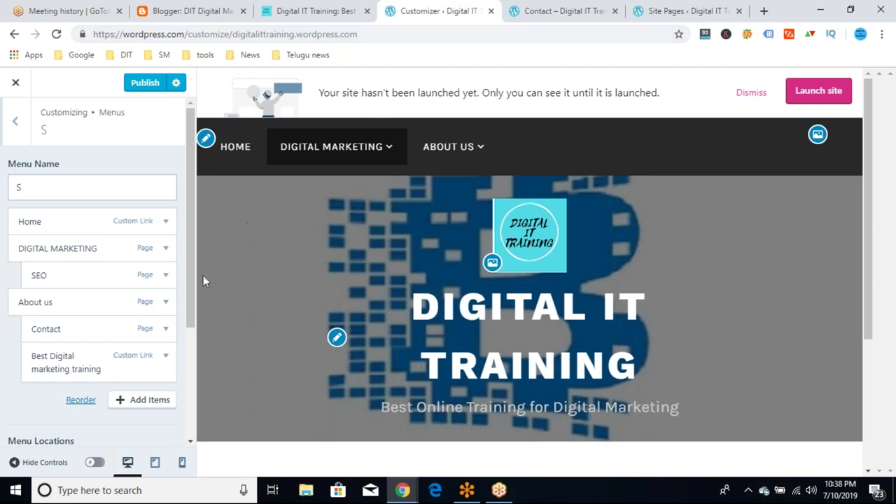
mouse_move(191, 282)
left_mouse_down()
mouse_move(190, 339)
mouse_move(196, 282)
left_mouse_up()
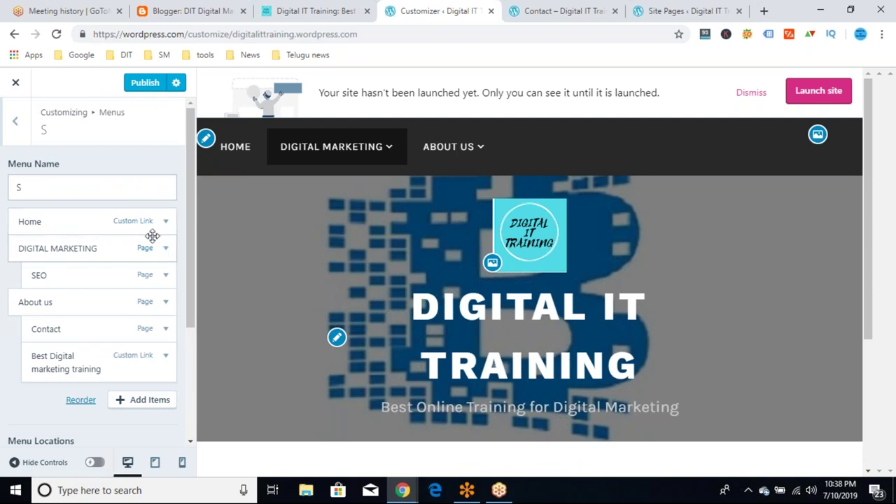
left_click_drag(92, 277, 95, 278)
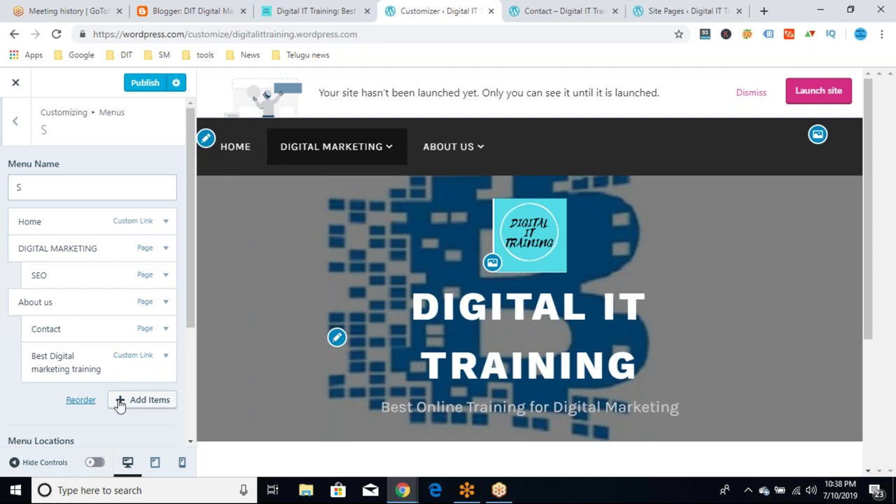
Step: Preview the SEO page and its expanded menu in tablet and mobile sizes, and return to the desktop preview
left_click(155, 466)
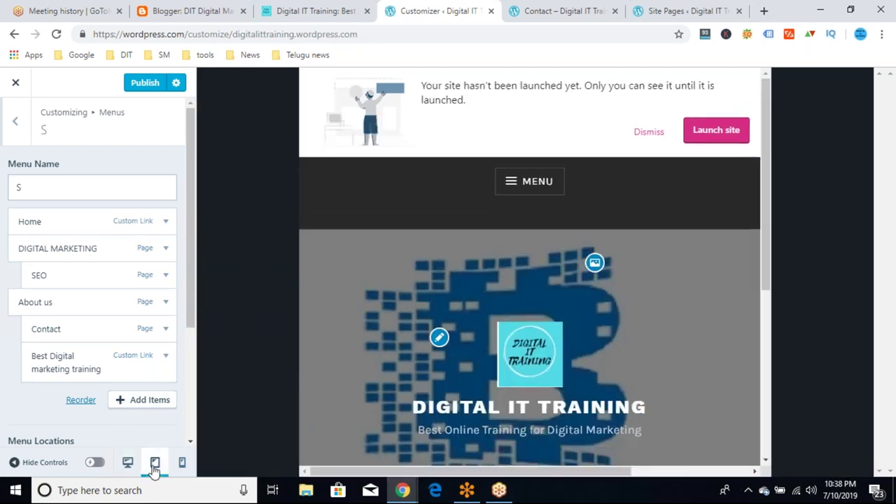
left_click(182, 466)
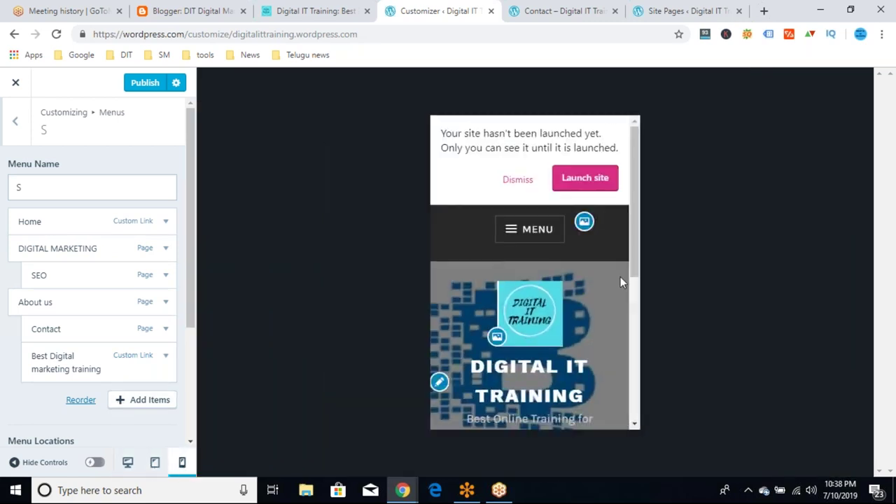
left_click_drag(636, 254, 663, 409)
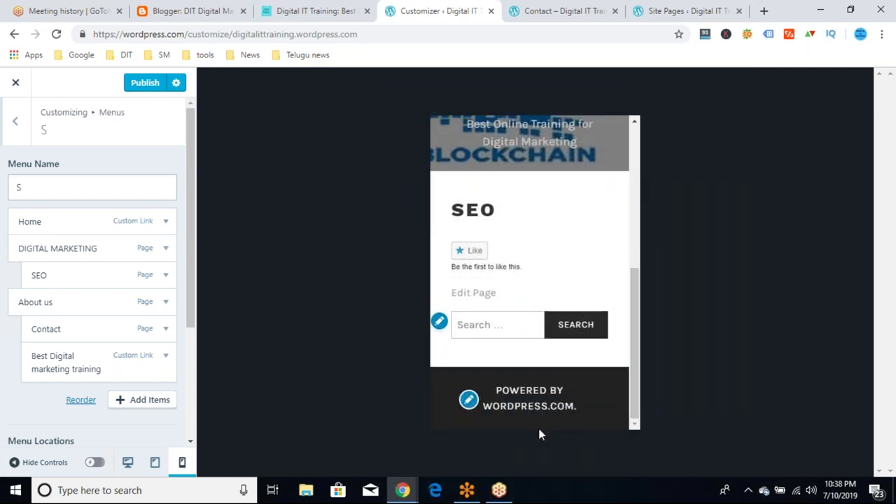
left_click_drag(636, 403, 628, 203)
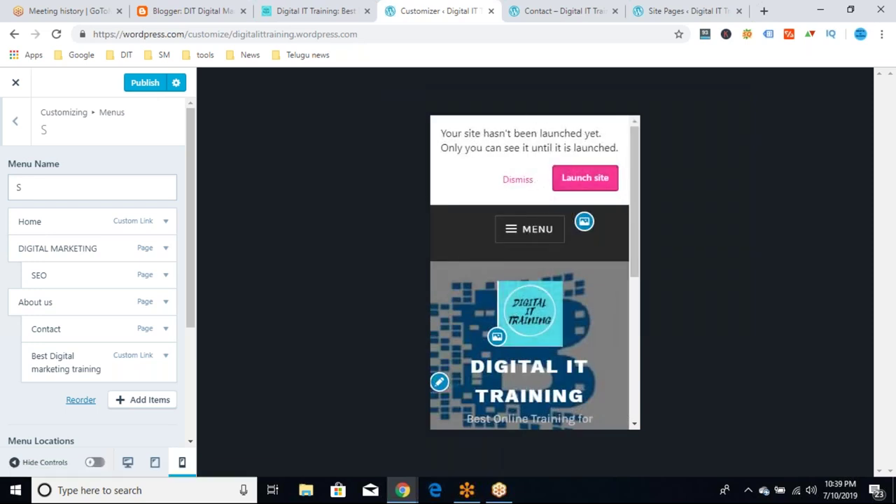
left_click(523, 229)
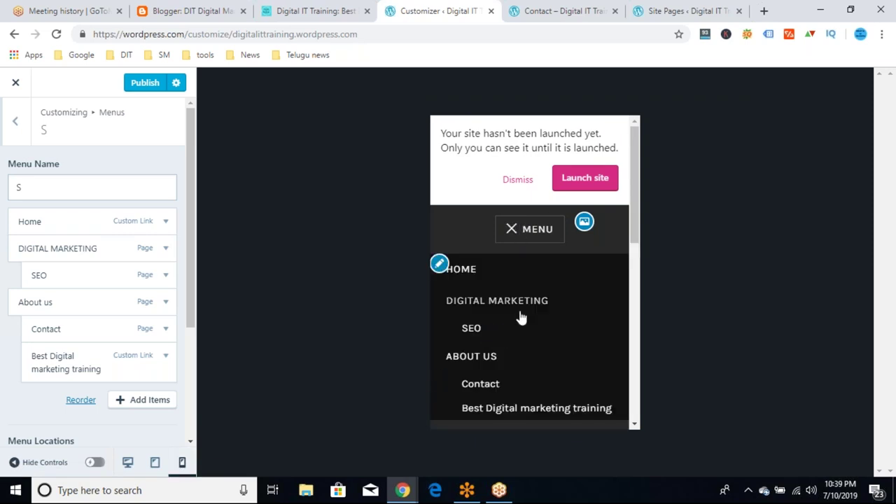
left_click_drag(635, 225, 643, 371)
left_click(155, 463)
left_click(127, 462)
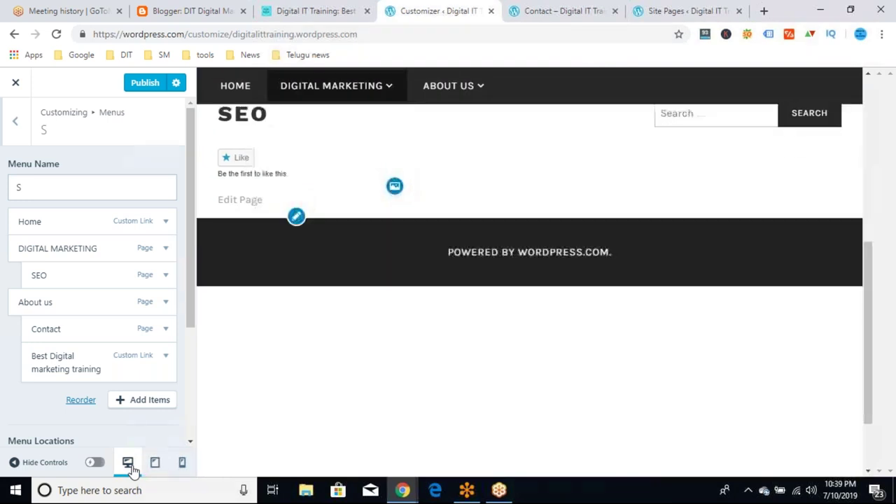
Step: Leave menu S and look through the CSS and Content Options sections of the customizer
left_click(16, 123)
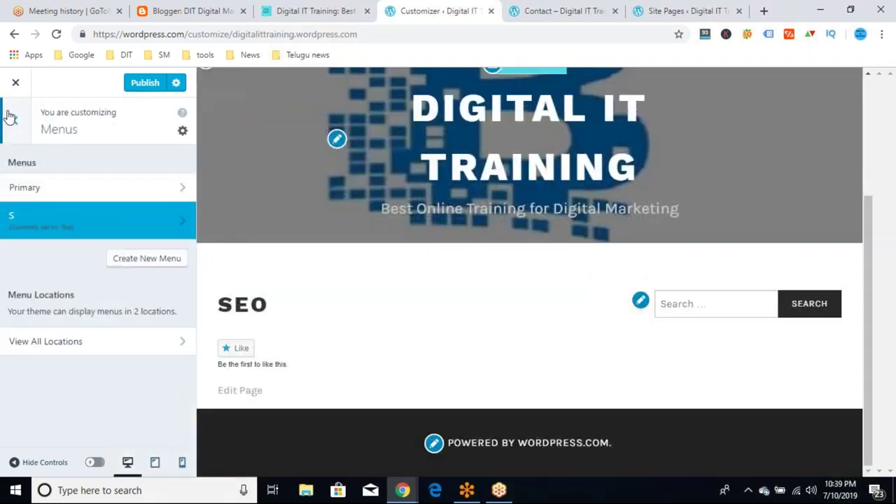
left_click(10, 117)
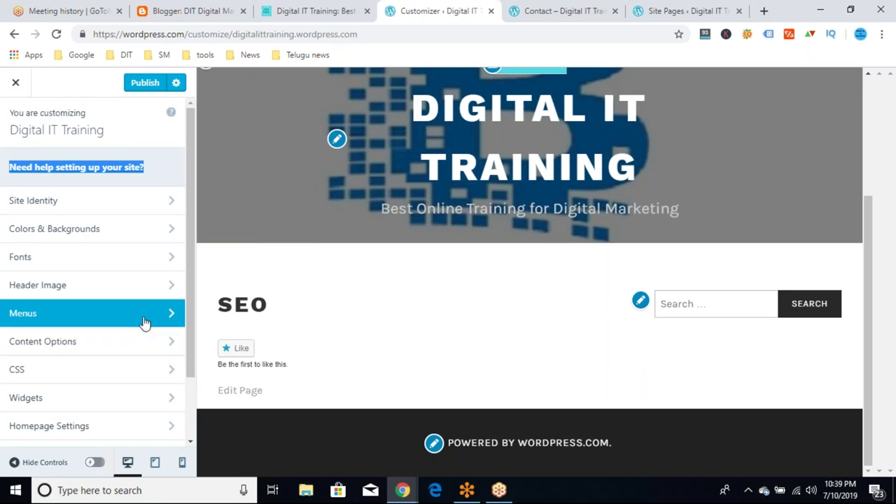
left_click_drag(193, 306, 188, 330)
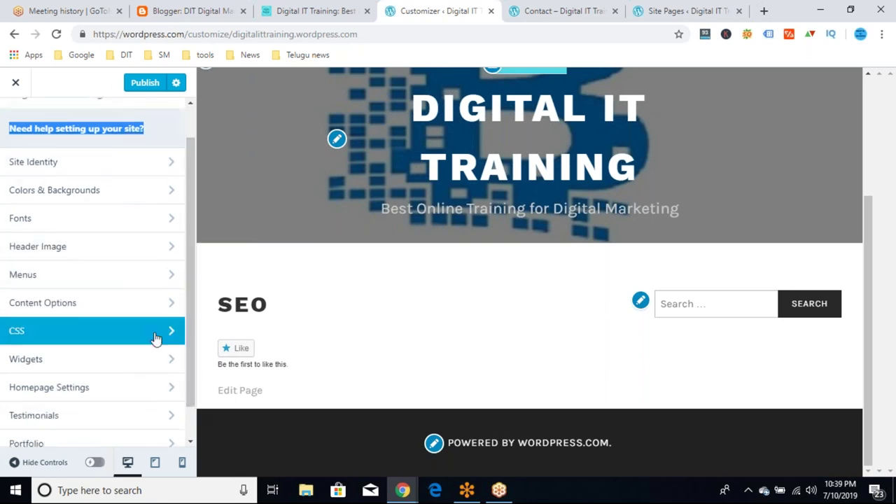
left_click(156, 339)
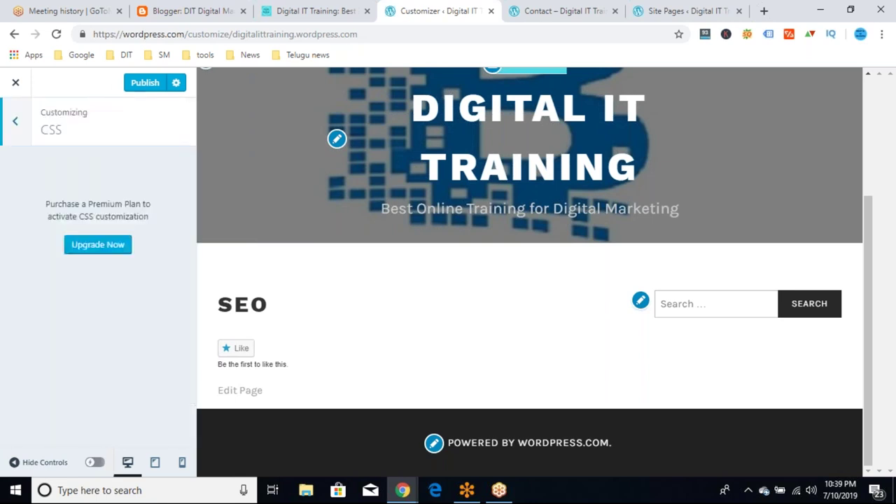
double_click(11, 130)
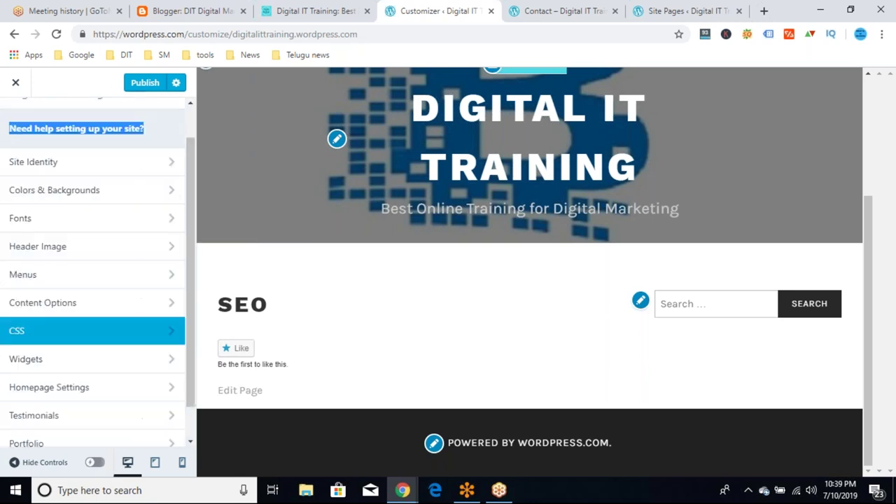
left_click(81, 308)
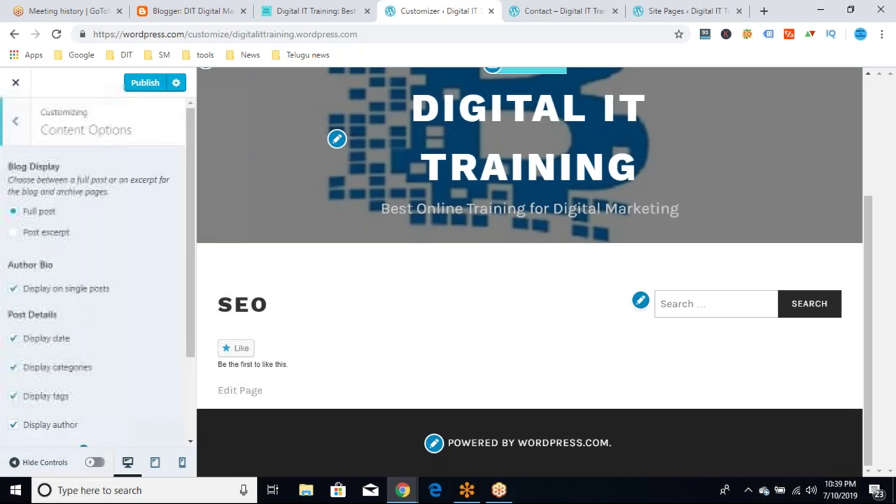
left_click(13, 123)
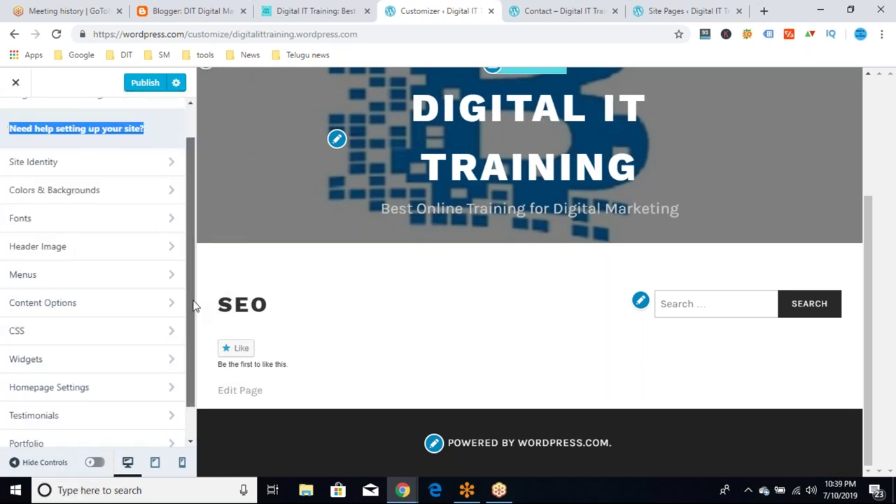
Step: Browse the widgets available for the Footer 1 area without adding one, and return to the main customizer sections
scroll(188, 298, "down", 1)
left_click(160, 323)
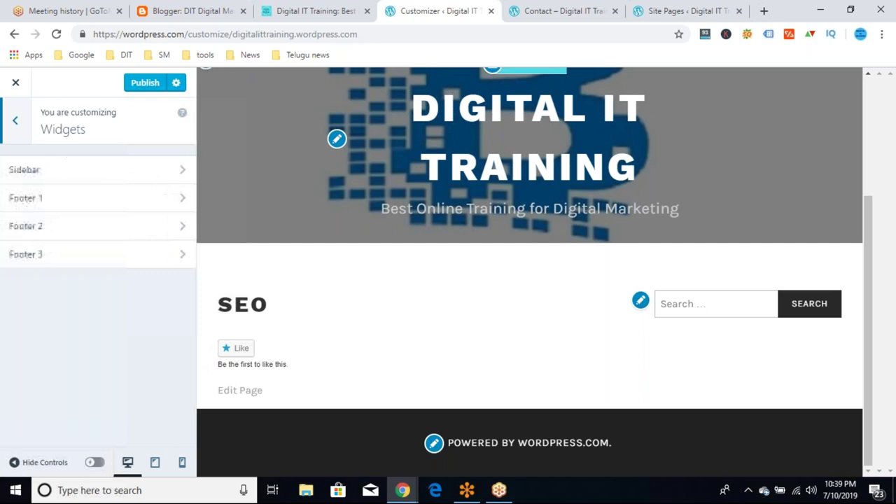
left_click(183, 196)
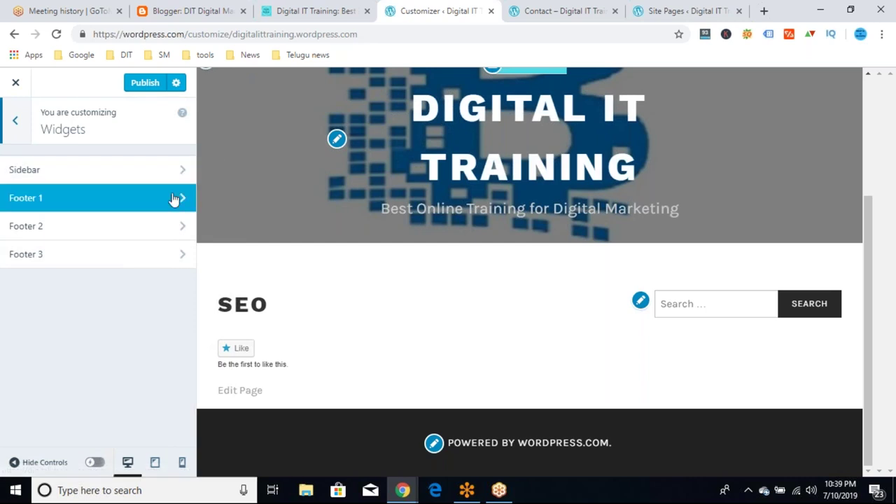
left_click(12, 129)
left_click(98, 205)
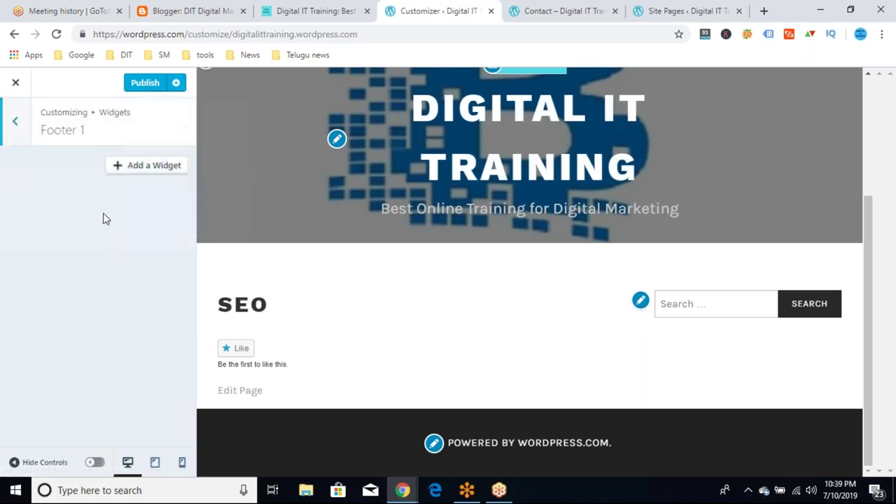
left_click(140, 166)
left_click_drag(390, 143, 387, 260)
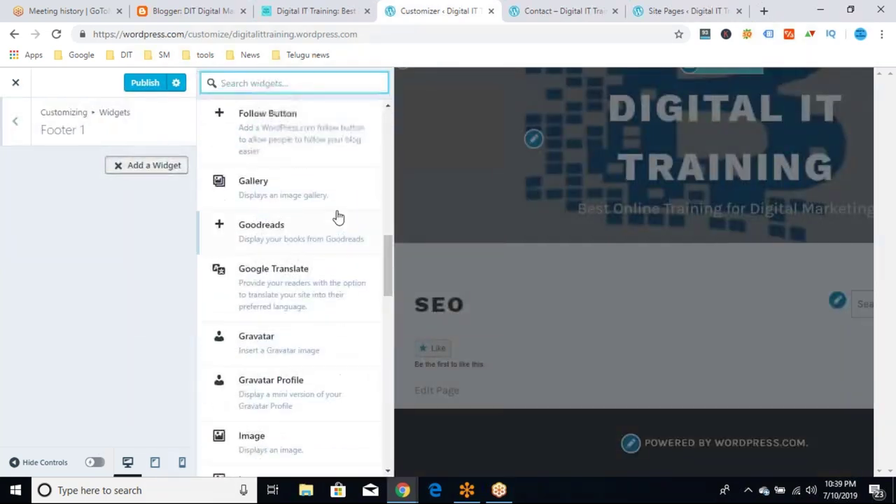
left_click(115, 306)
left_click(15, 120)
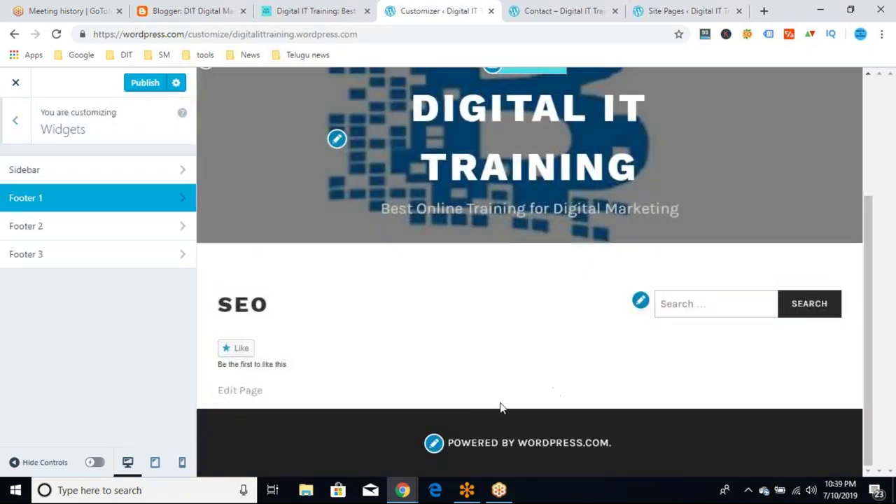
left_click(16, 133)
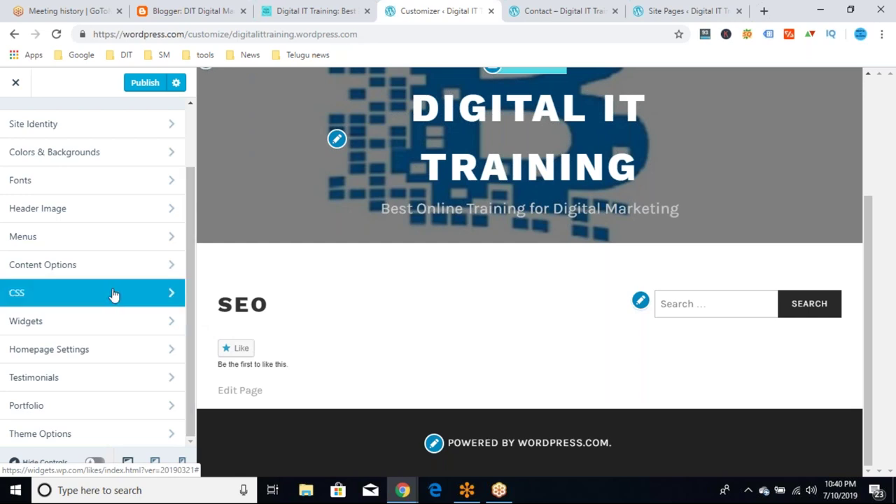
Step: Open the Homepage Settings and show the site's Home page in the preview
left_click(114, 350)
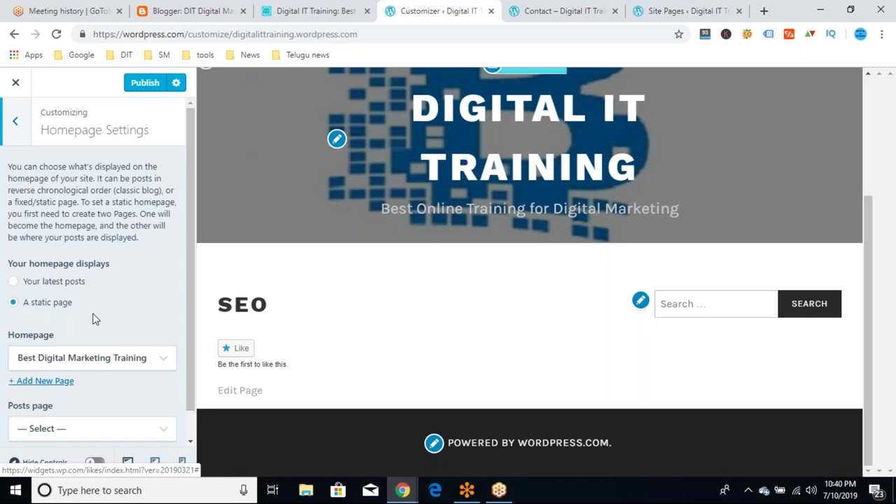
left_click(872, 142)
scroll(872, 142, "up", 3)
left_click(240, 147)
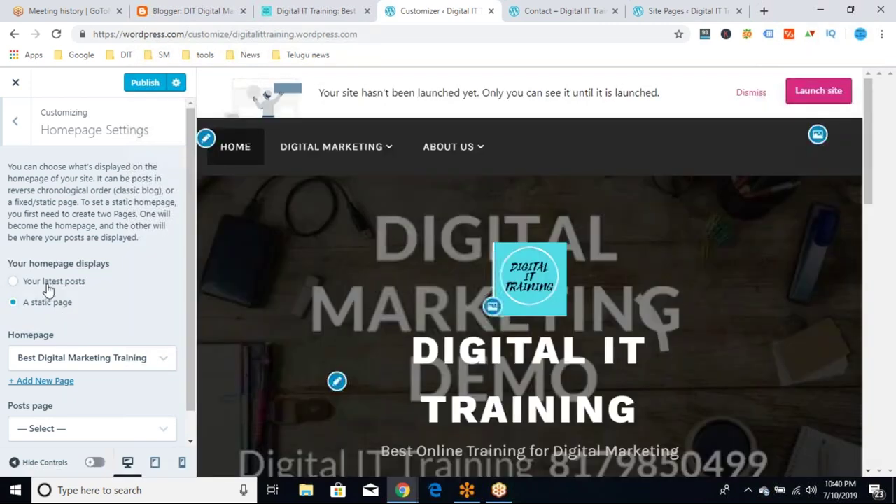
Step: Try displaying the latest posts on the homepage, review the previewed posts, and restore the static page option
left_click(44, 282)
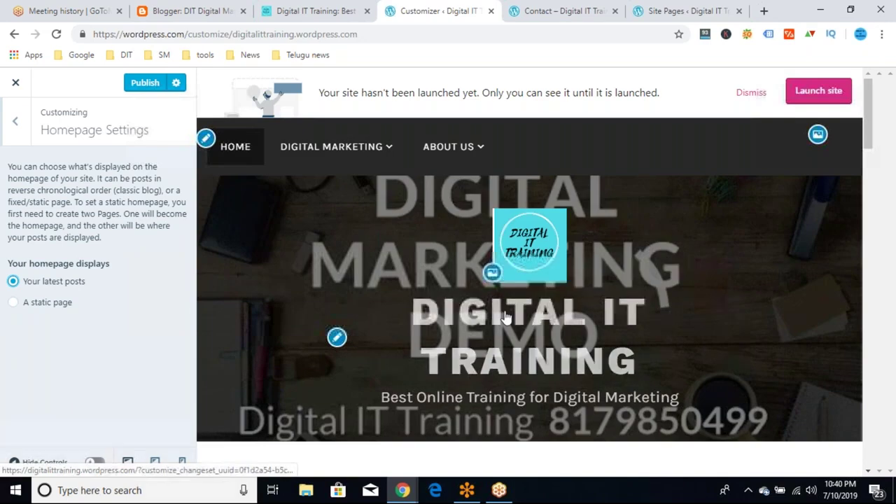
left_click_drag(866, 128, 874, 175)
scroll(873, 175, "up", 3)
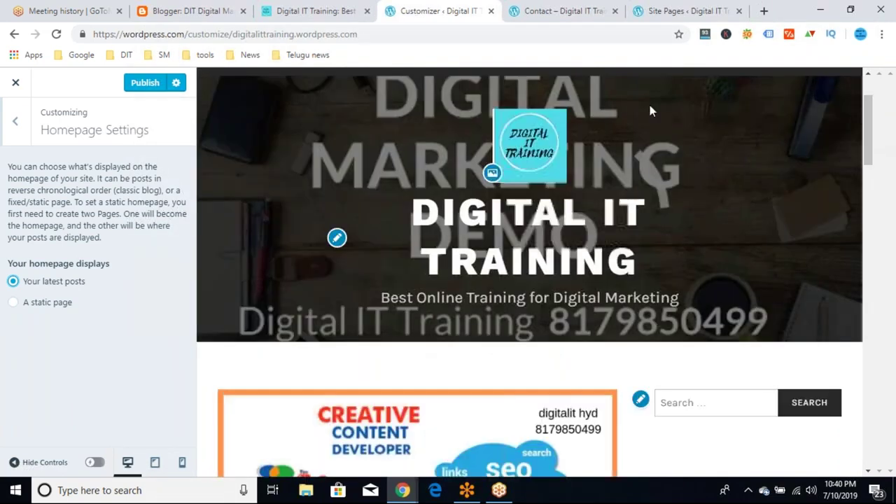
left_click_drag(868, 150, 874, 204)
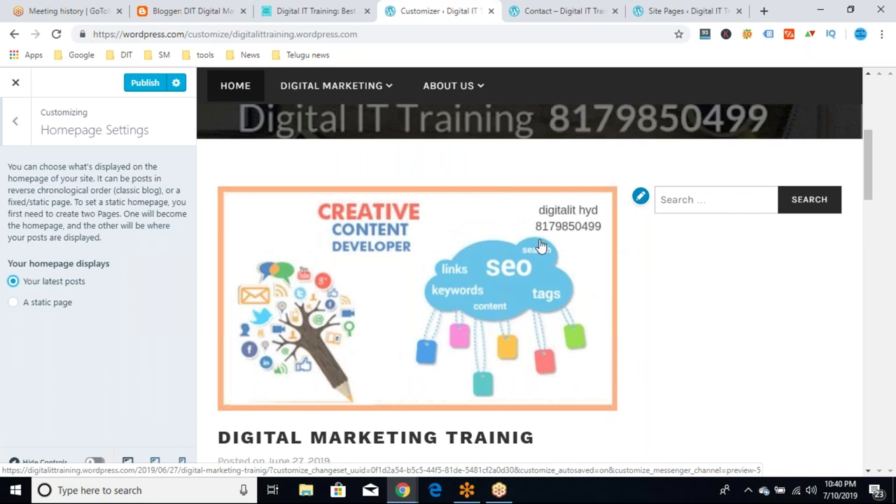
left_click(56, 303)
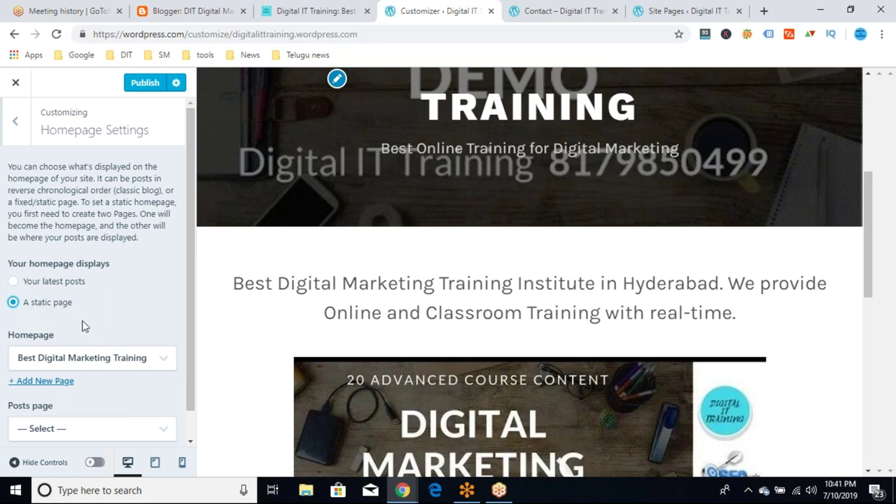
Step: Choose Contact us as the static homepage, and change the homepage selection to SEO
left_click(163, 360)
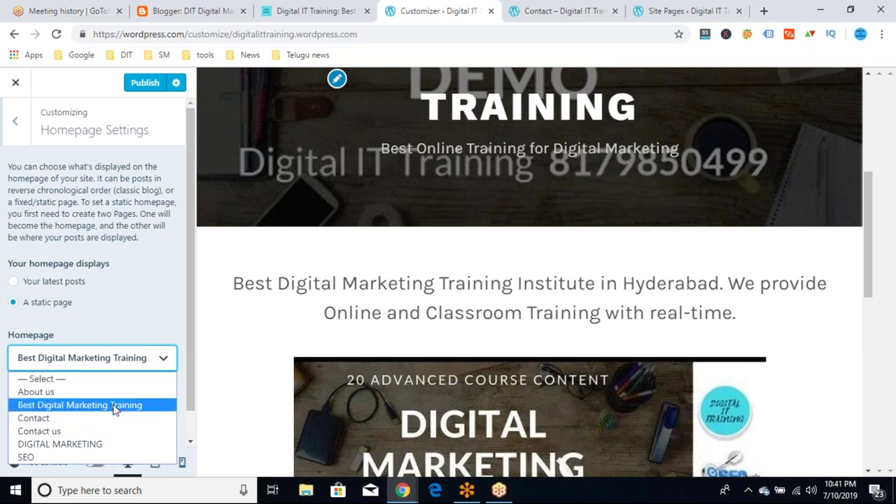
left_click(105, 432)
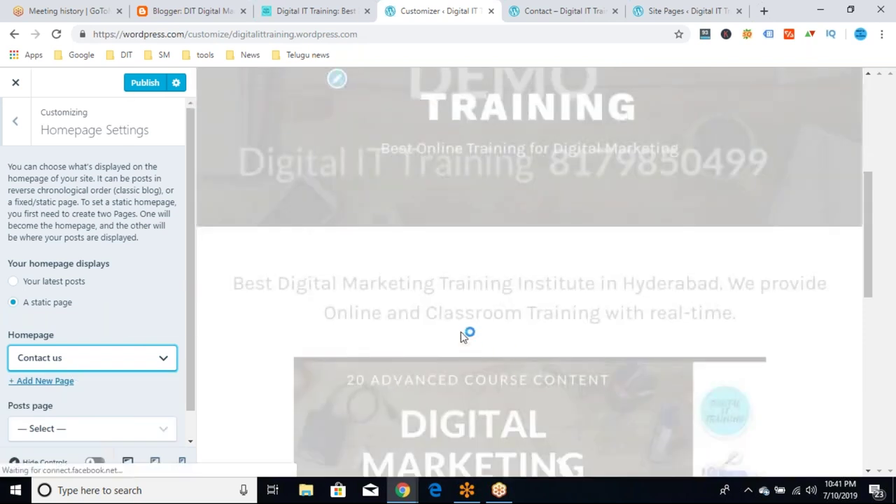
key("Up")
key("Down")
key("Down")
key("Down")
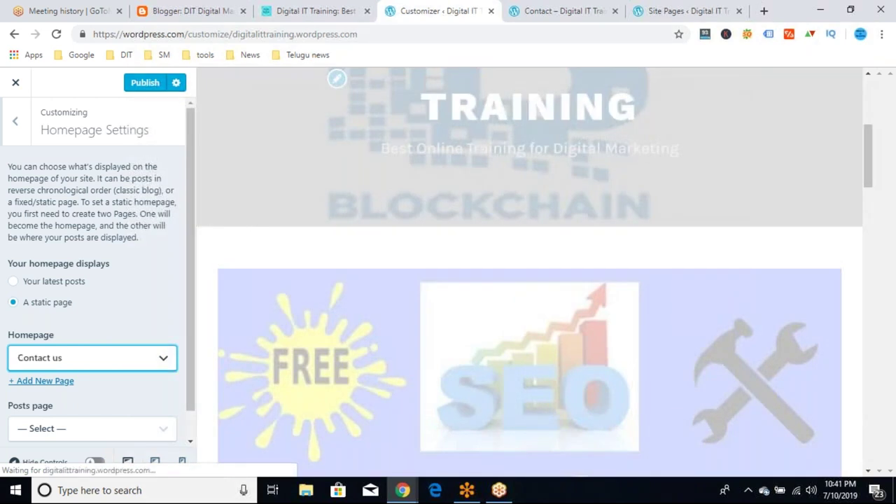
key("Down")
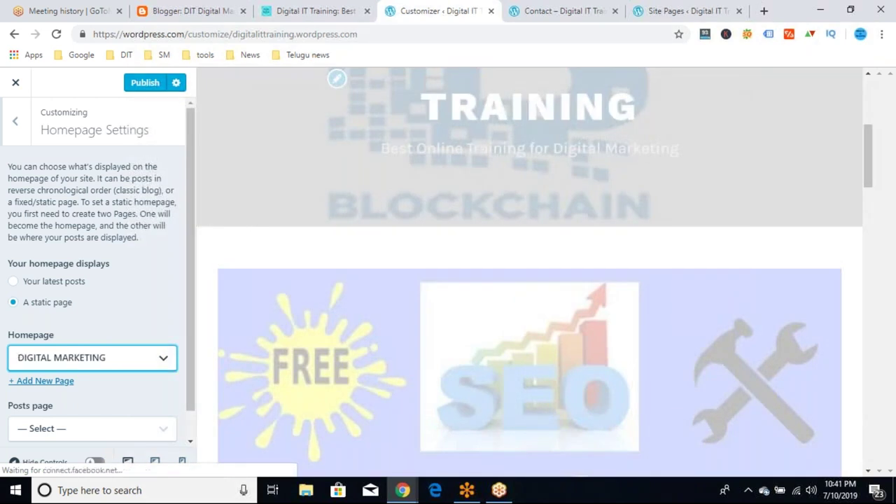
key("Down")
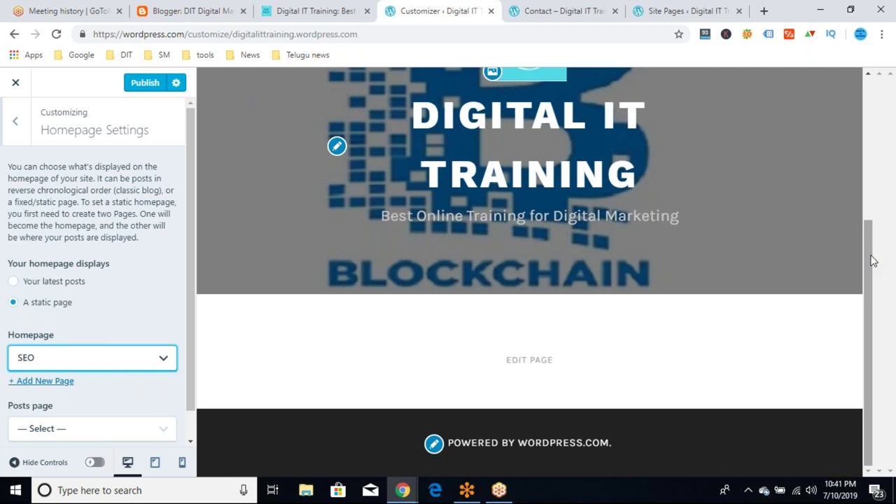
Step: Review the site preview, showing the About us submenu, opening Home and looking down to the page's footer
left_click_drag(873, 222, 875, 138)
mouse_move(448, 147)
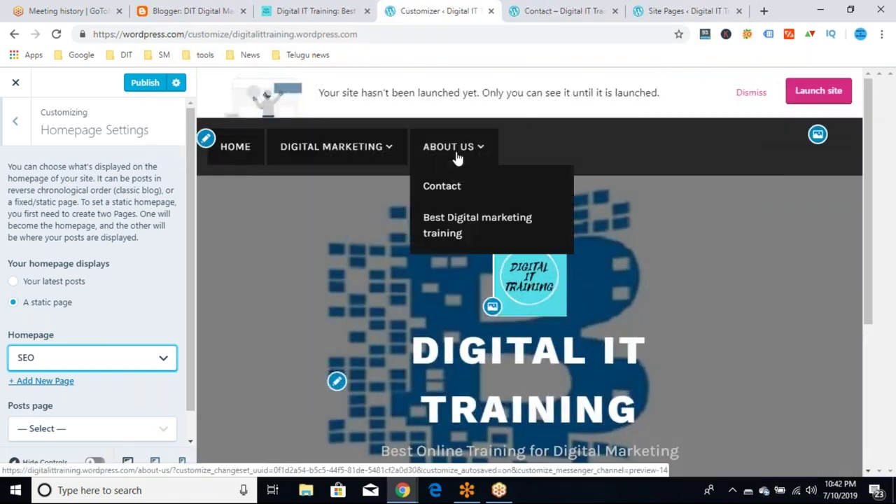
left_click(231, 146)
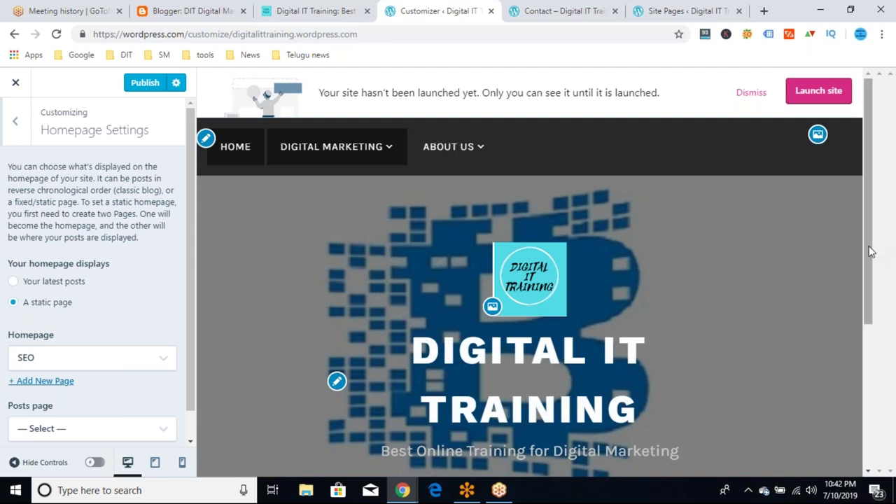
left_click_drag(871, 251, 878, 377)
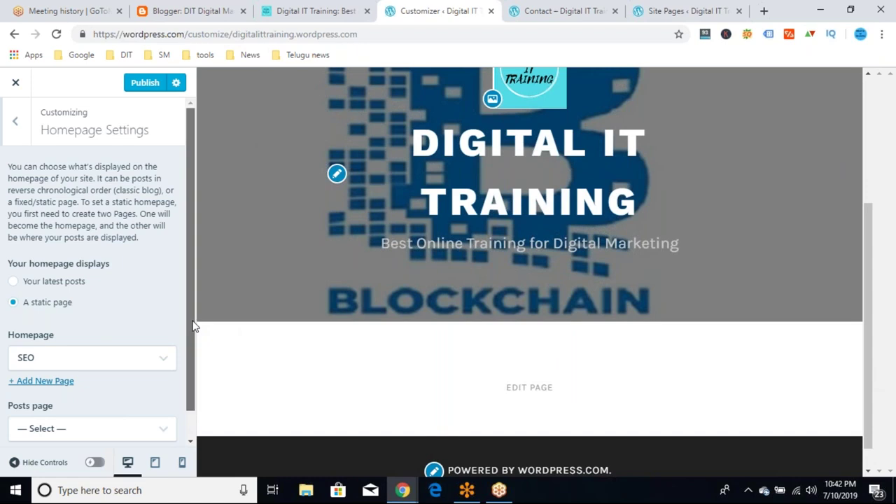
Step: Look through the pages offered for the static homepage, and leave and reopen the Homepage Settings
left_click_drag(194, 325, 198, 366)
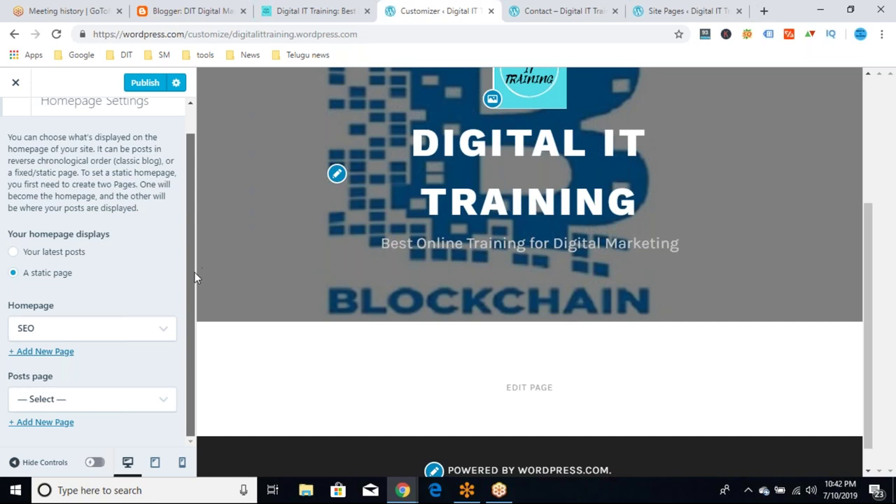
left_click(163, 333)
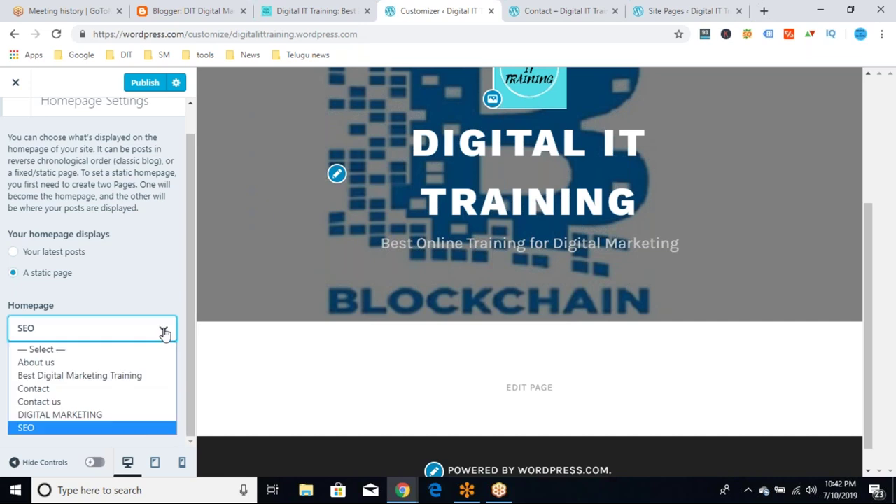
left_click(195, 330)
left_click_drag(195, 330, 201, 225)
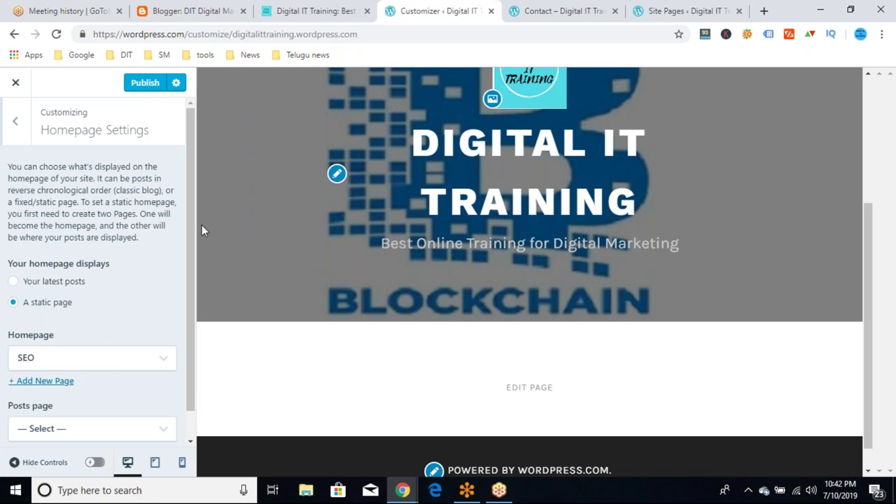
left_click(5, 133)
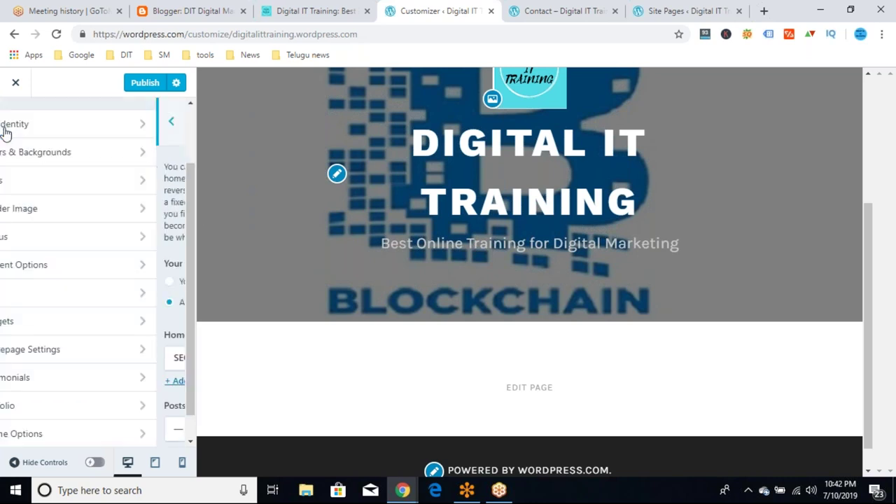
left_click(79, 356)
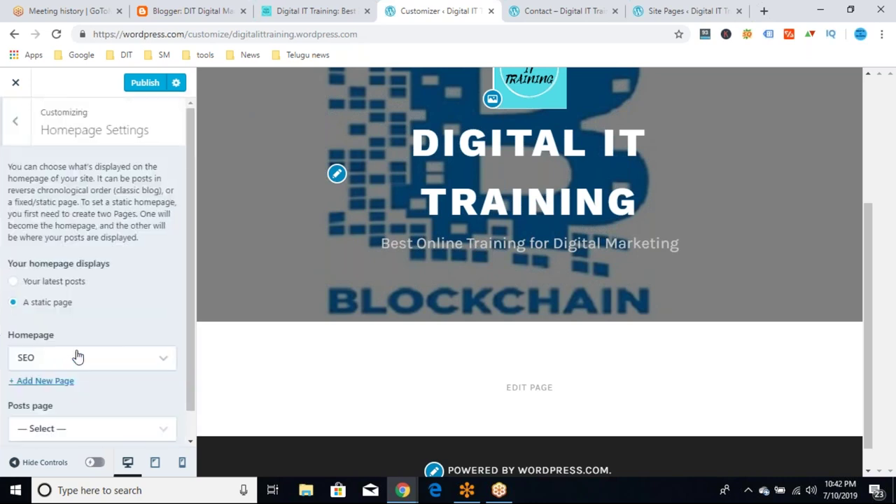
Step: Try the latest posts option for the homepage, restore the static page option, and review the homepage and posts page choices
left_click(48, 284)
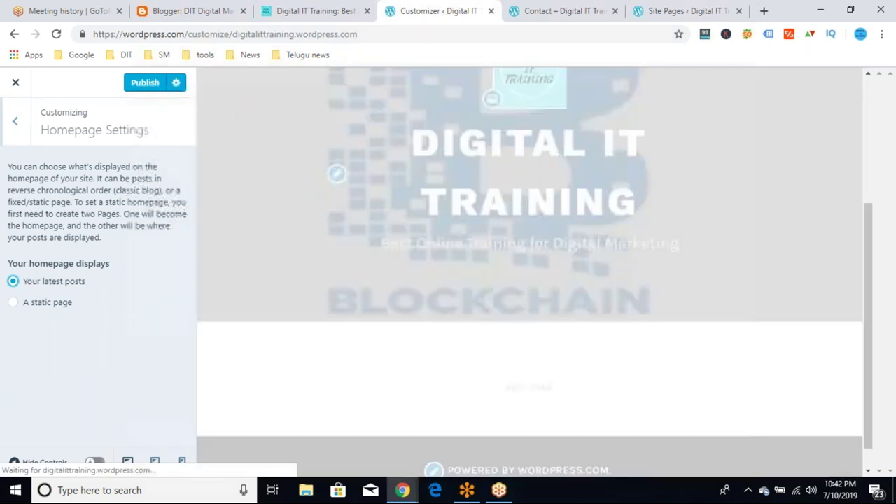
left_click(47, 301)
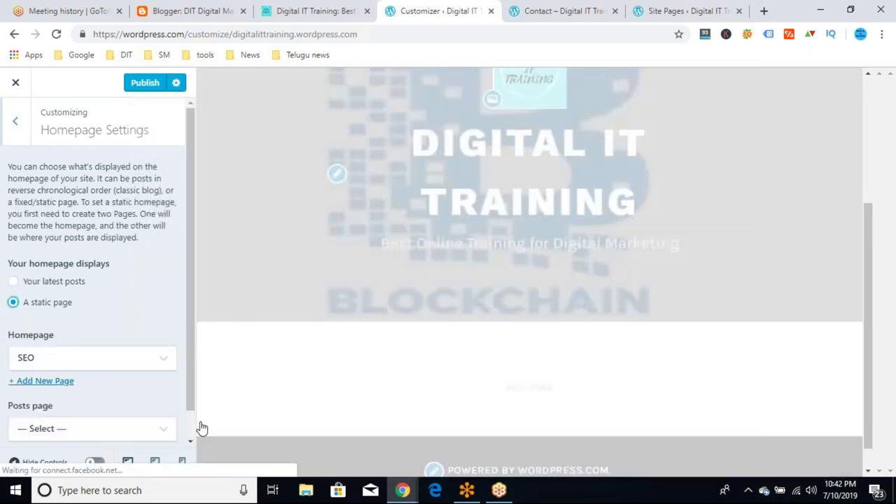
left_click(163, 360)
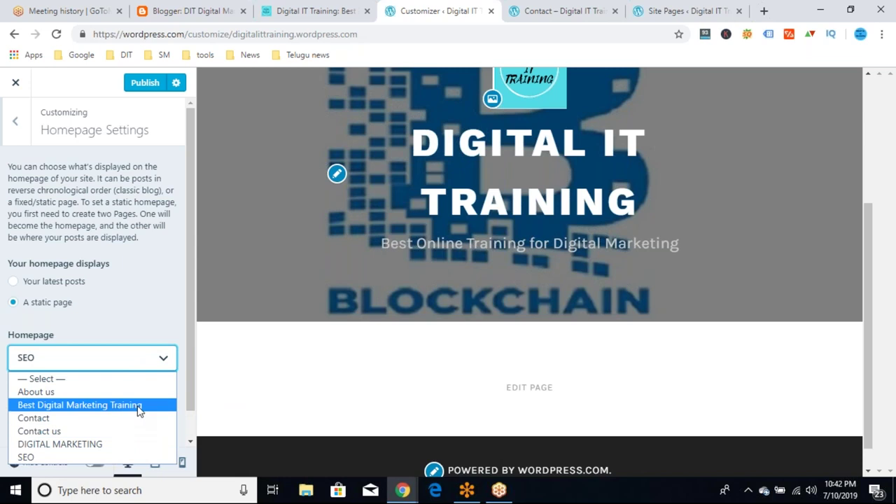
left_click(159, 368)
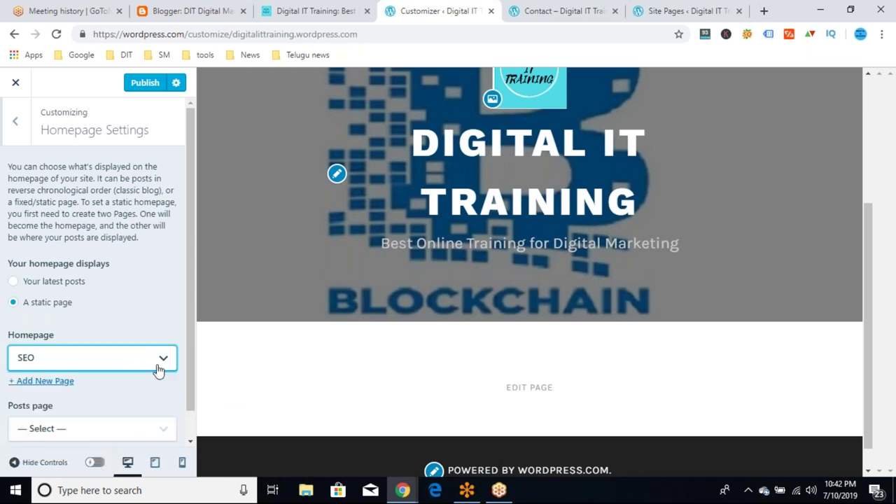
left_click(158, 371)
left_click_drag(190, 395, 195, 426)
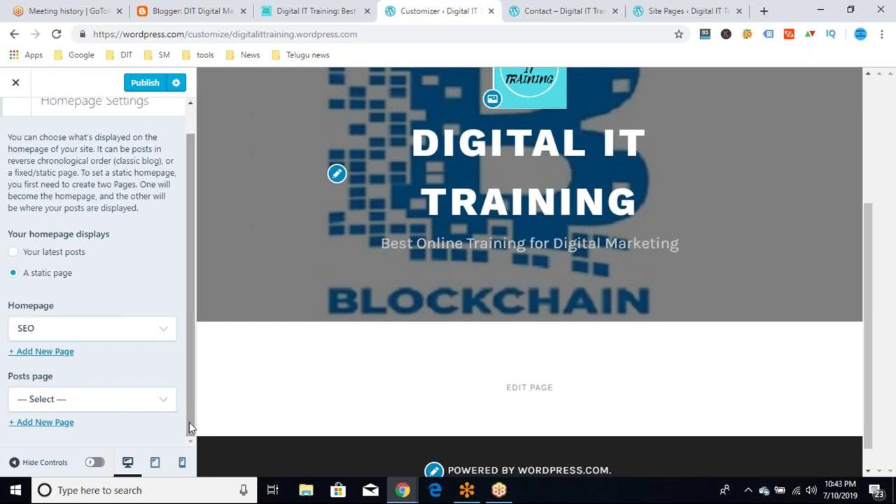
left_click_drag(189, 423, 189, 419)
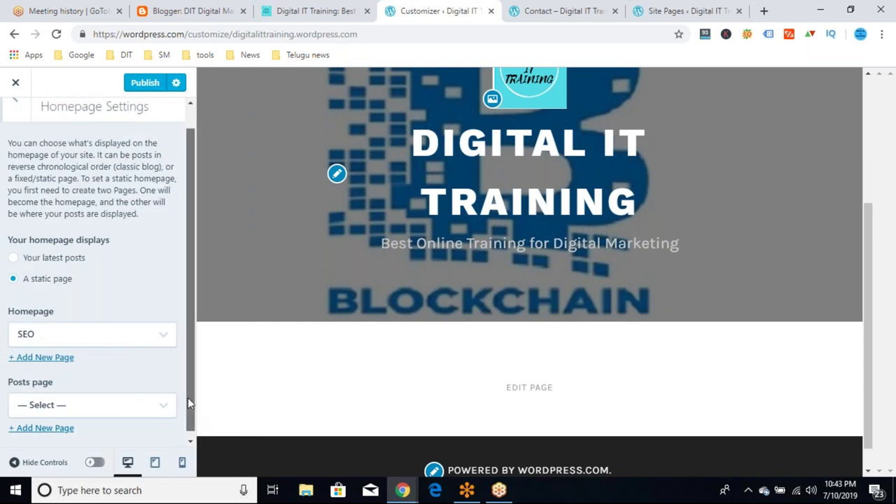
left_click_drag(187, 399, 185, 264)
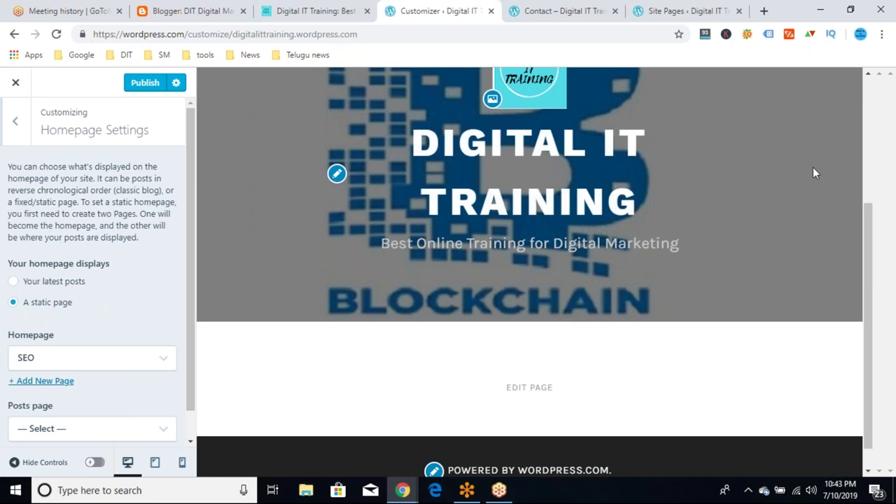
Step: Examine the About us submenu in the previewed site navigation and select About us
left_click_drag(868, 216, 868, 150)
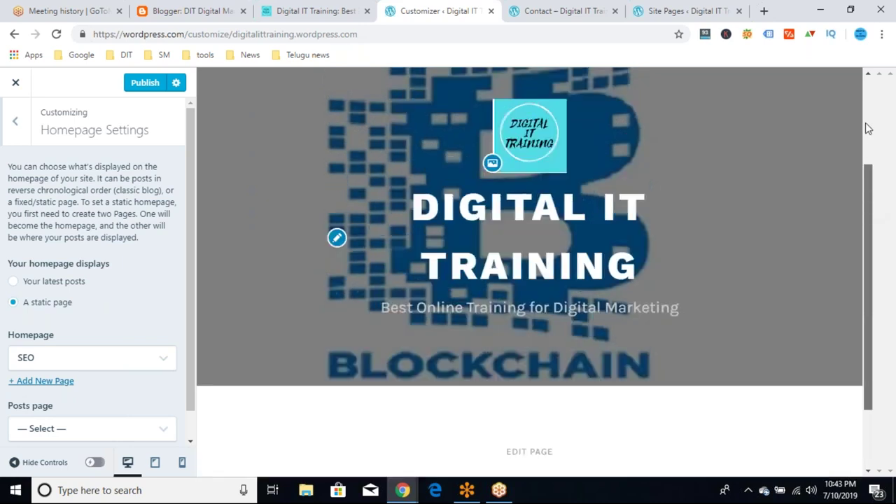
mouse_move(360, 178)
mouse_move(442, 163)
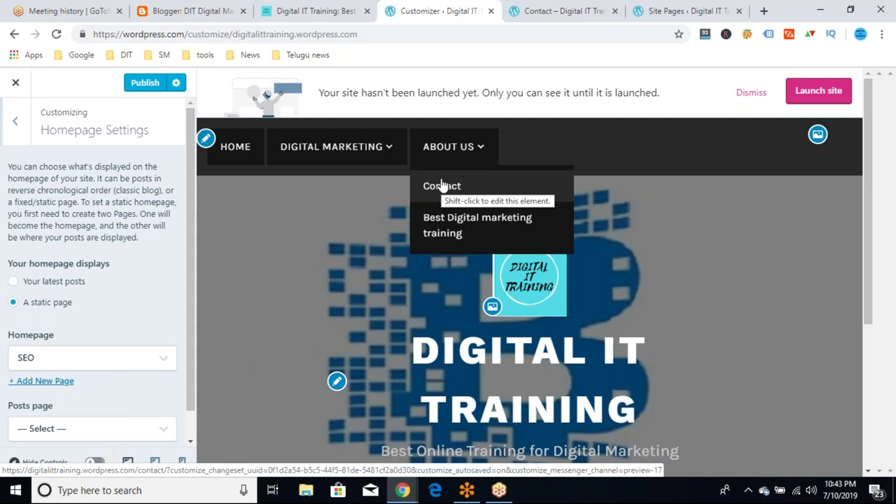
left_click(460, 148)
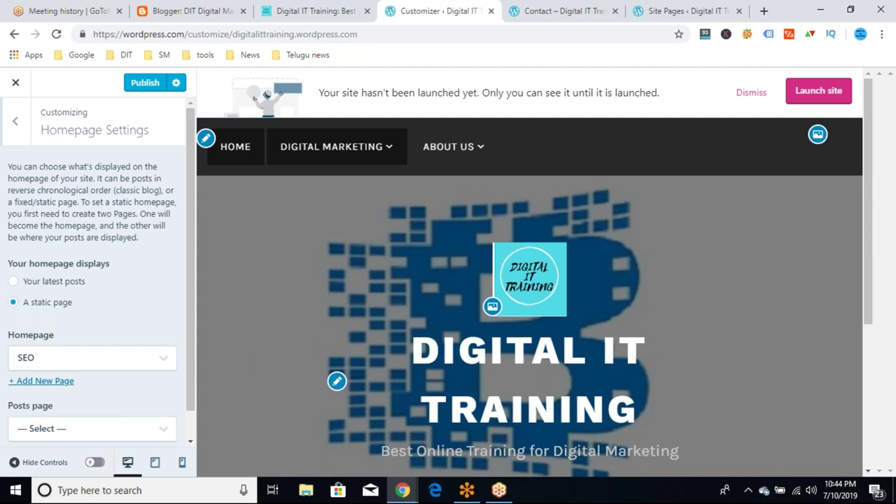
Step: View the Menus section, return to the main customizer sections, and look over the section list and site preview
left_click(8, 124)
left_click(45, 239)
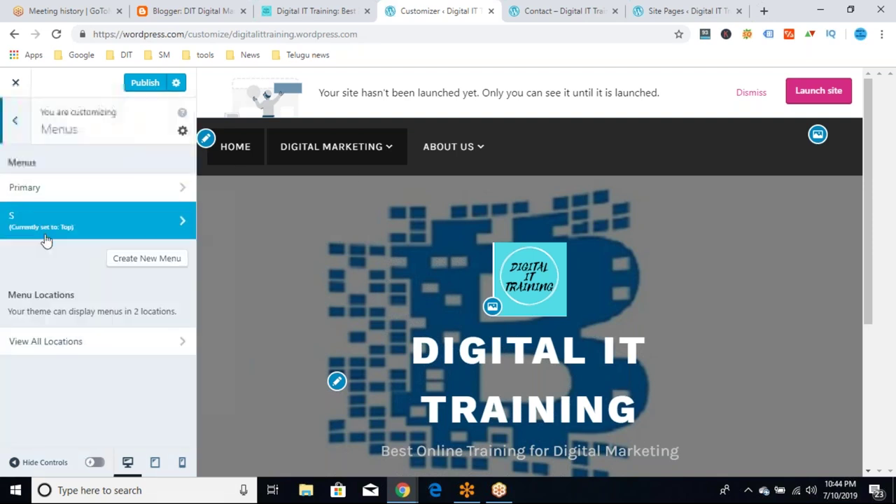
left_click(14, 123)
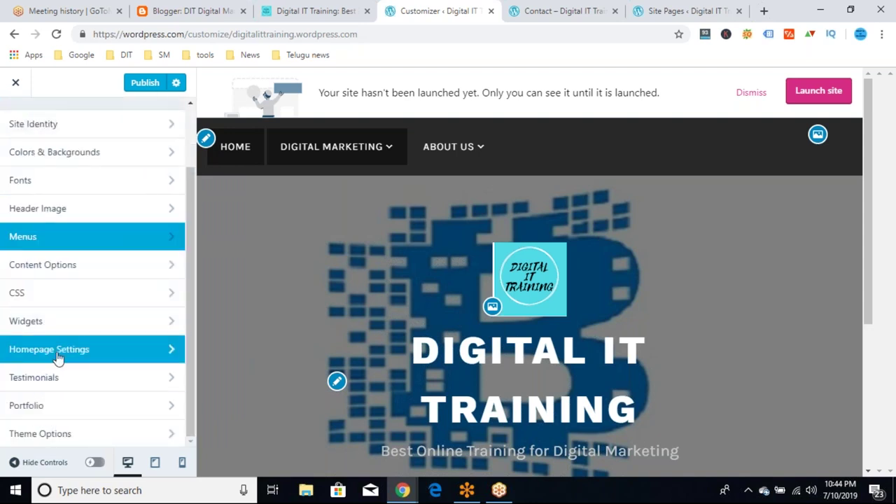
left_click_drag(194, 305, 201, 207)
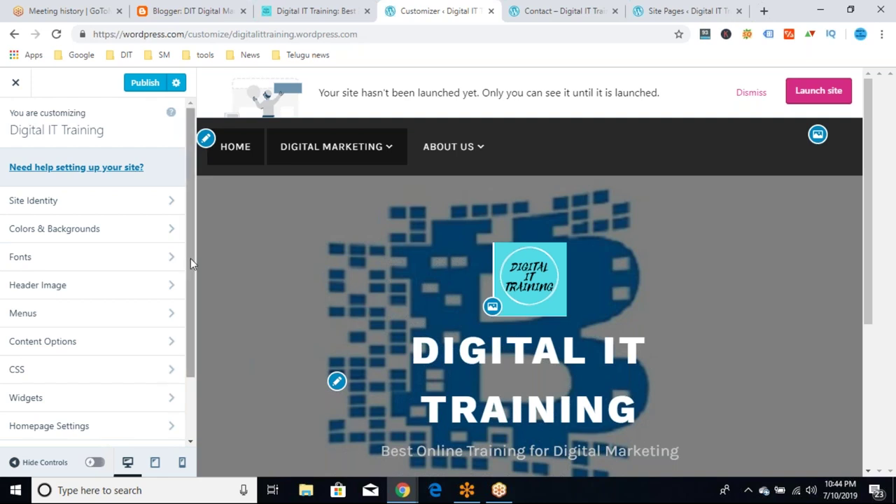
left_click_drag(193, 279, 196, 254)
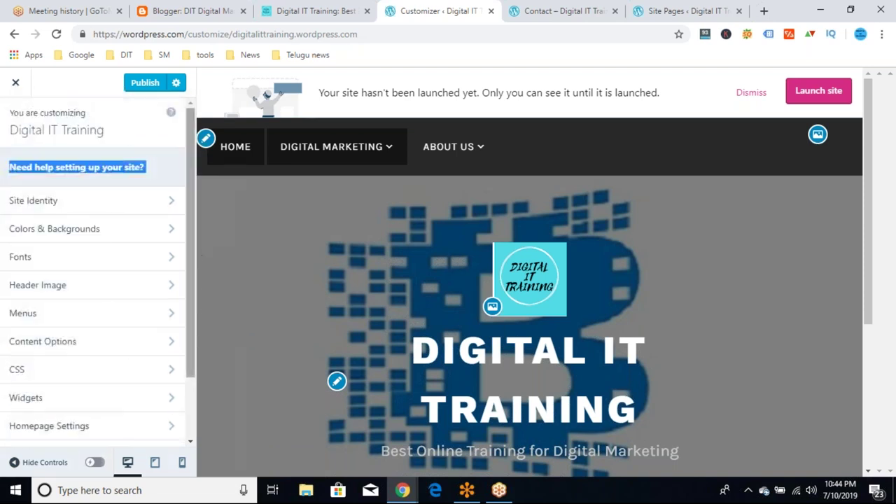
left_click(54, 87)
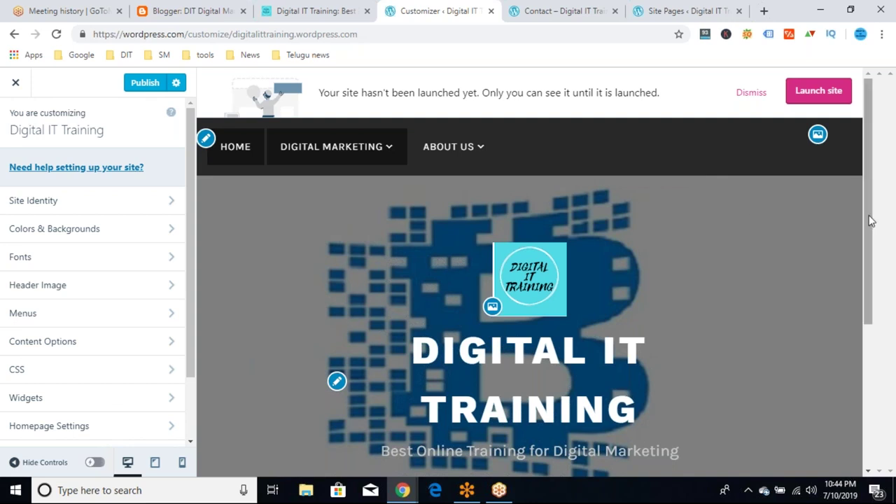
mouse_move(872, 222)
left_mouse_down()
mouse_move(882, 306)
mouse_move(873, 206)
left_mouse_up()
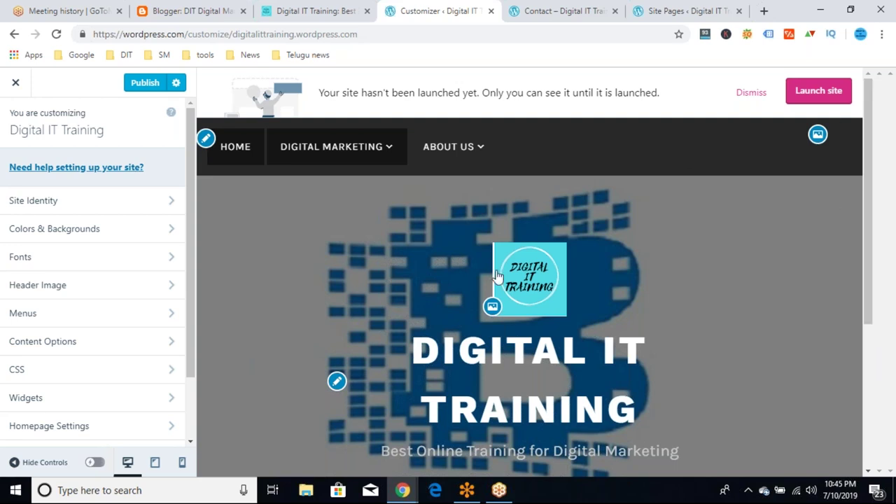
left_click_drag(192, 266, 190, 239)
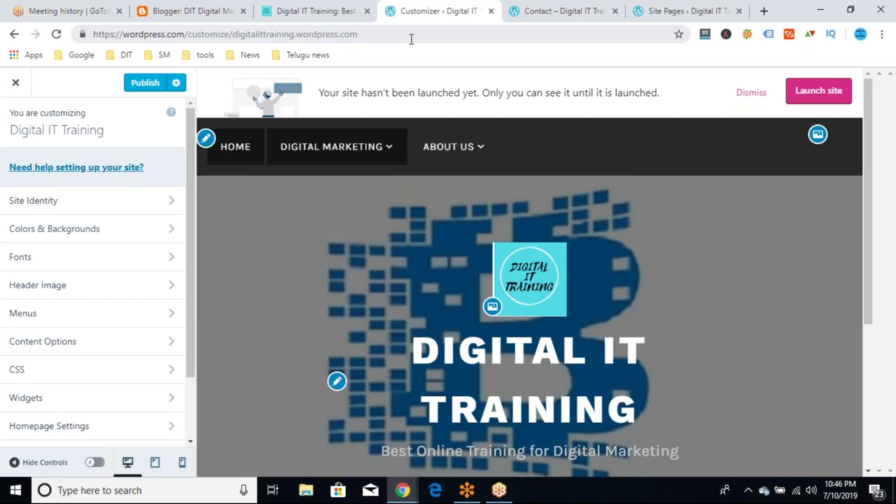
Step: Switch to the live site's Contact page and highlight the wordpress.com part of its web address
left_click(350, 8)
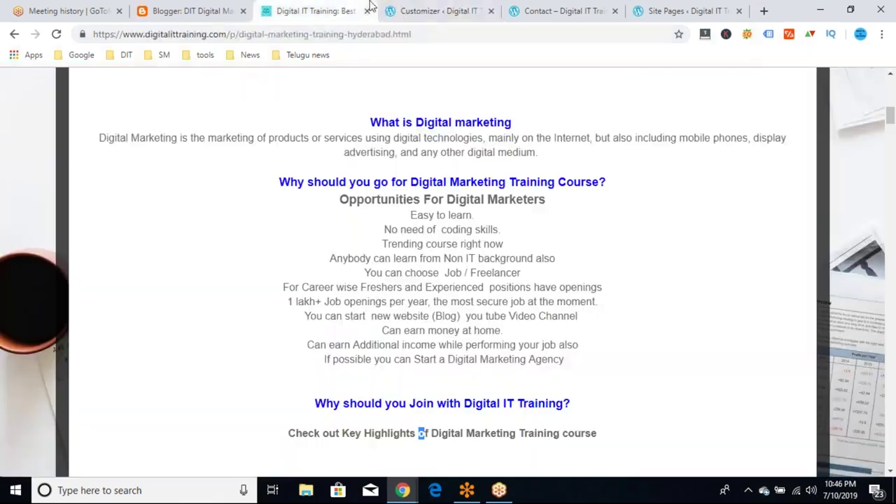
left_click(571, 10)
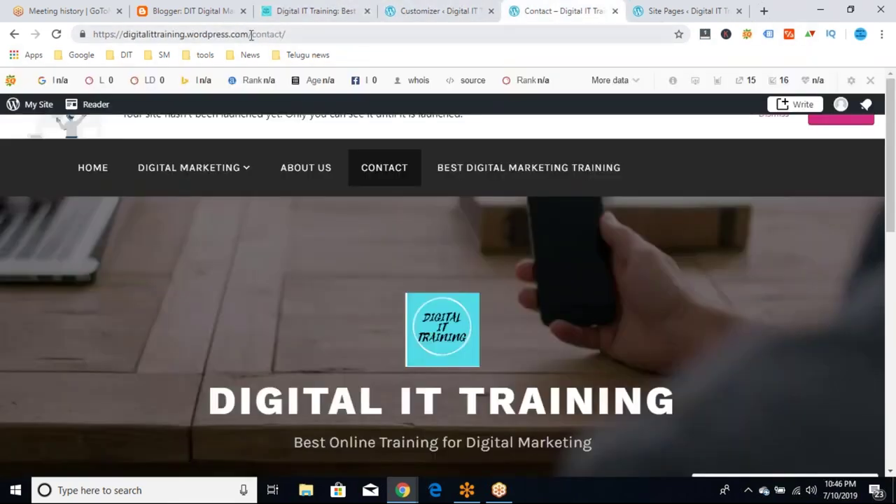
left_click_drag(249, 32, 180, 36)
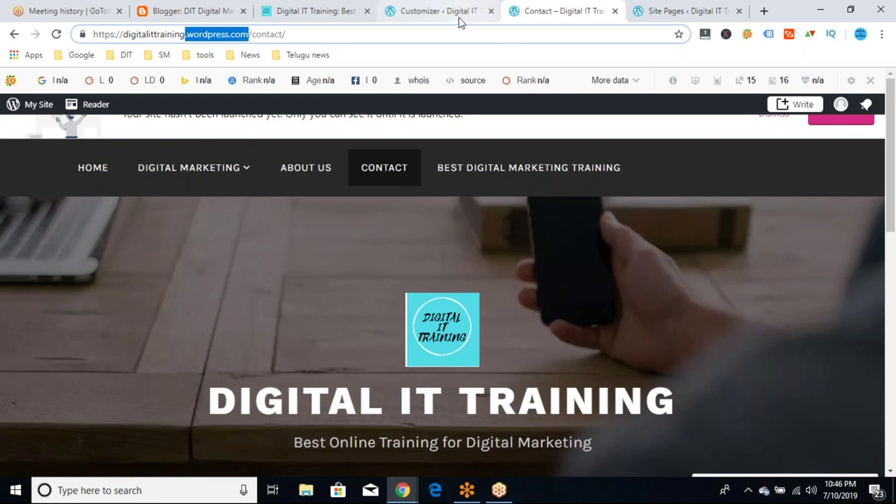
Step: Switch to the site's Pages management view, examine the Design and Tools entries, and dismiss the low disk space notification
left_click(637, 14)
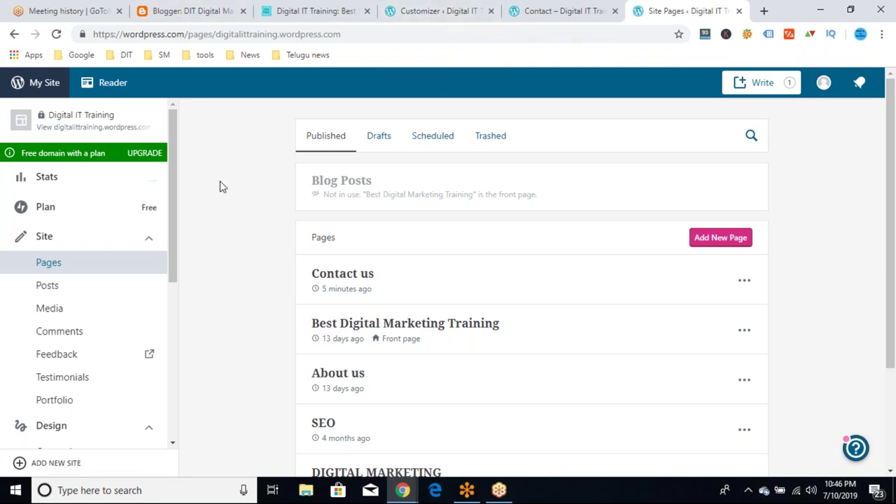
left_click_drag(175, 220, 176, 310)
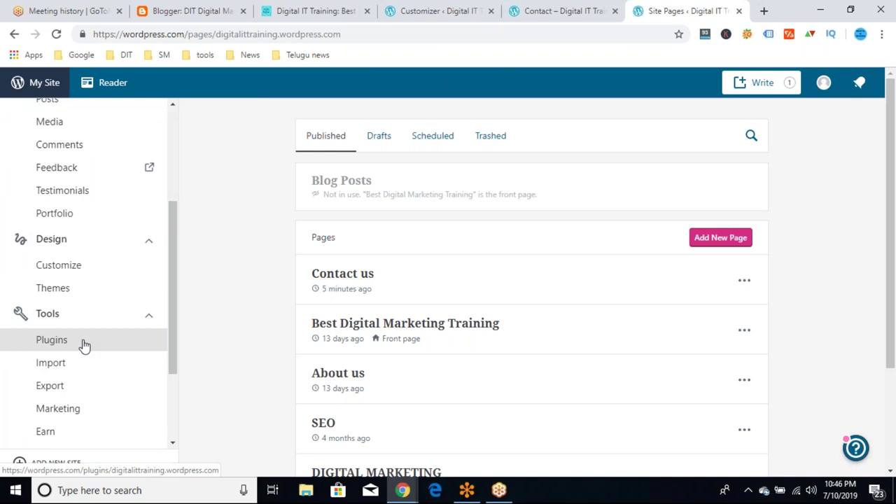
triple_click(177, 294)
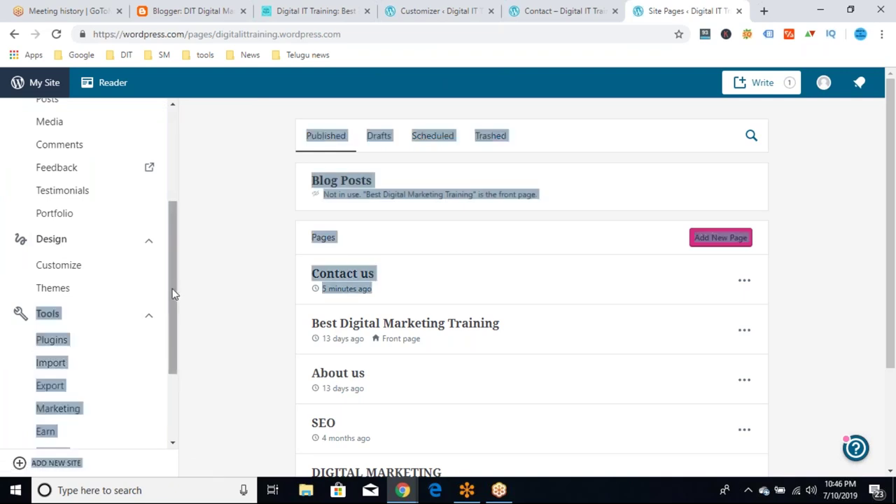
left_click(200, 288)
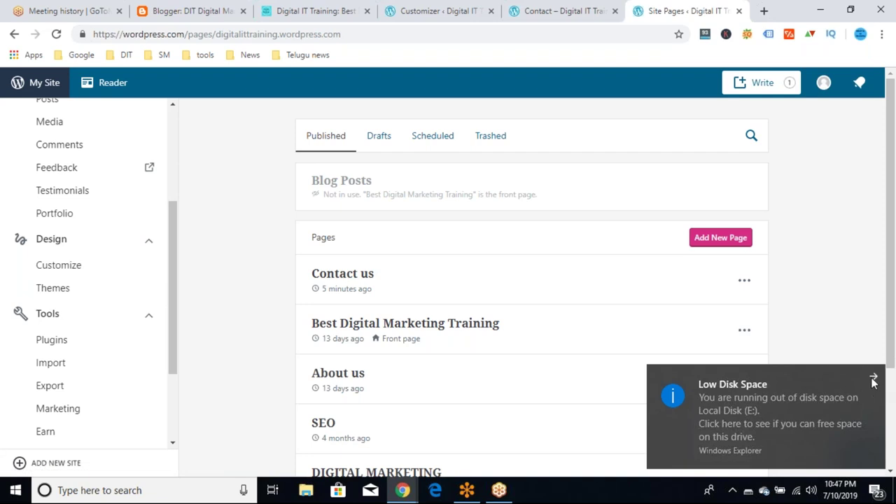
left_click(874, 378)
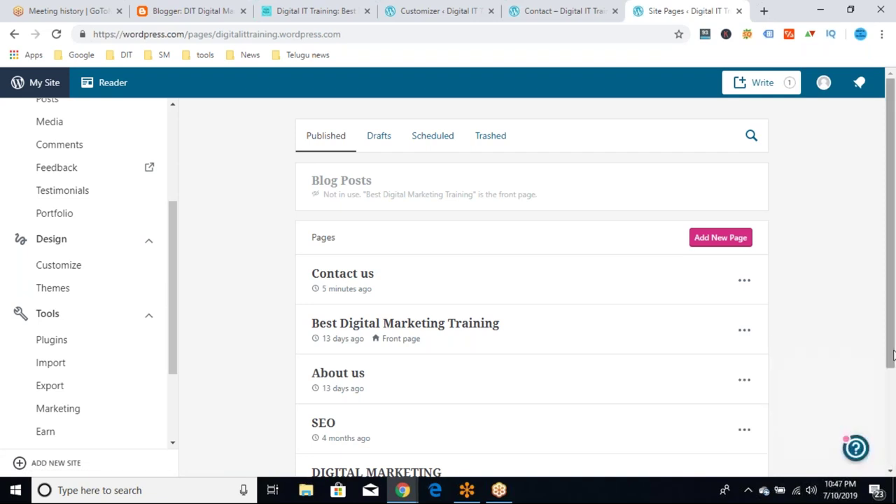
left_click_drag(893, 367, 894, 368)
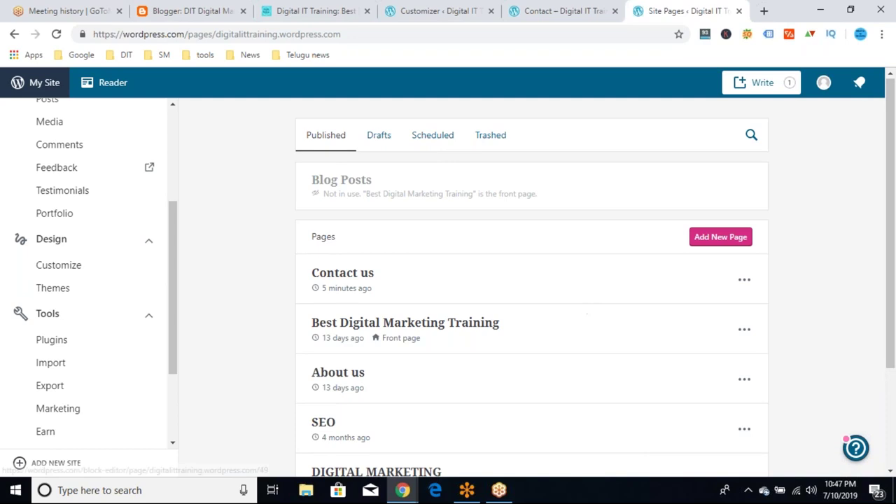
Step: Look over the Stats, Plan and Site entries of the site's management options and switch to the meeting application
left_click_drag(175, 341, 174, 206)
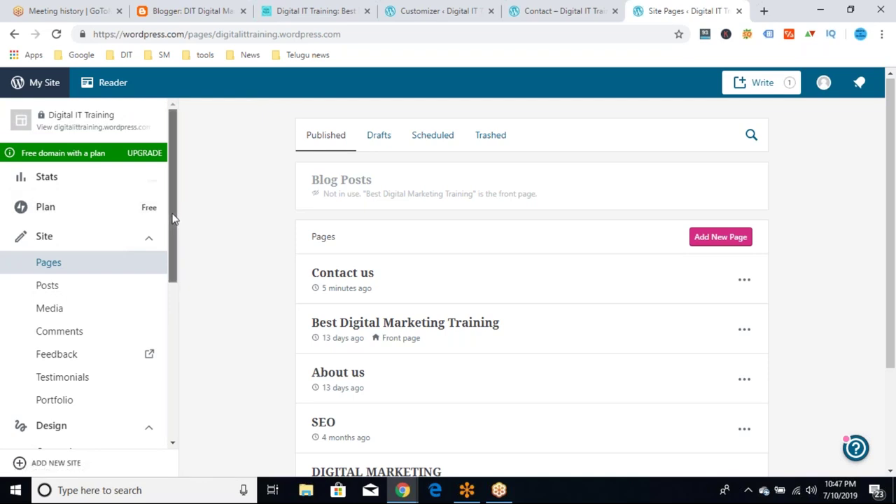
mouse_move(174, 218)
left_mouse_down()
mouse_move(178, 238)
mouse_move(180, 205)
left_mouse_up()
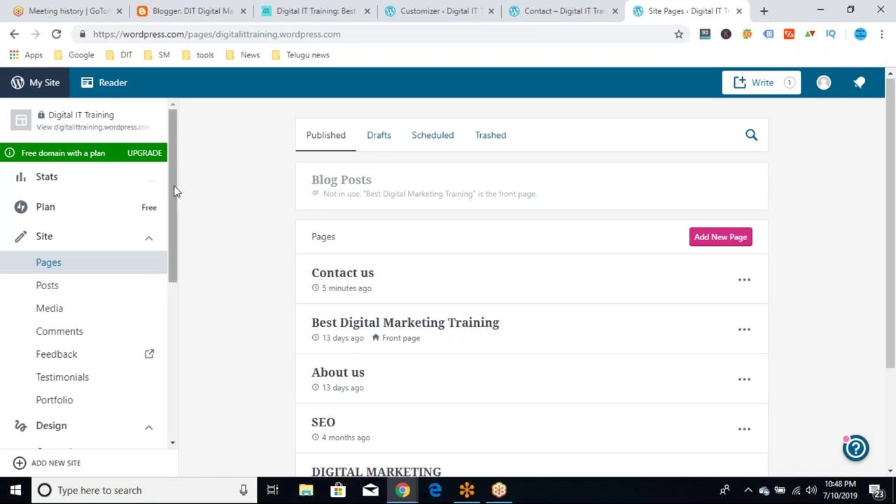
left_click_drag(176, 191, 177, 203)
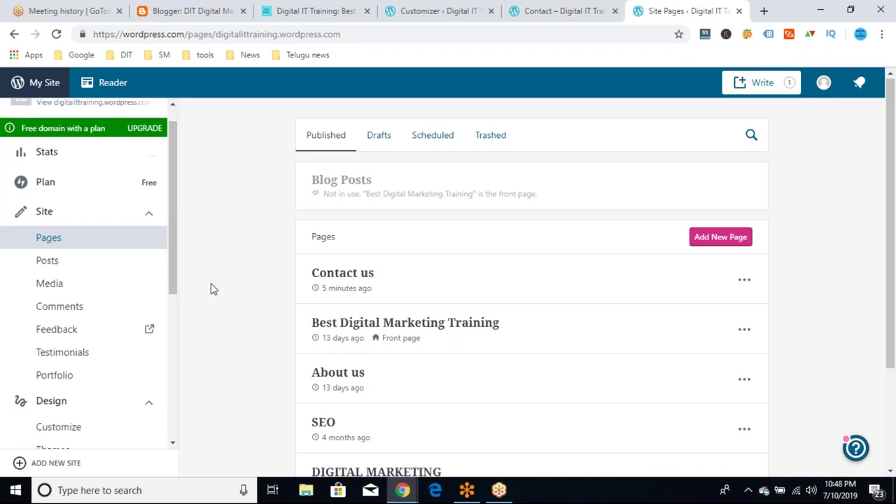
left_click(510, 496)
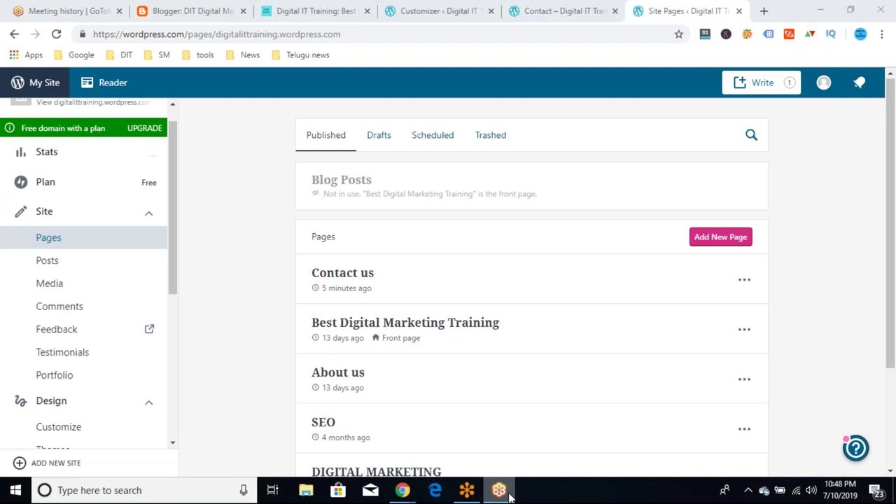